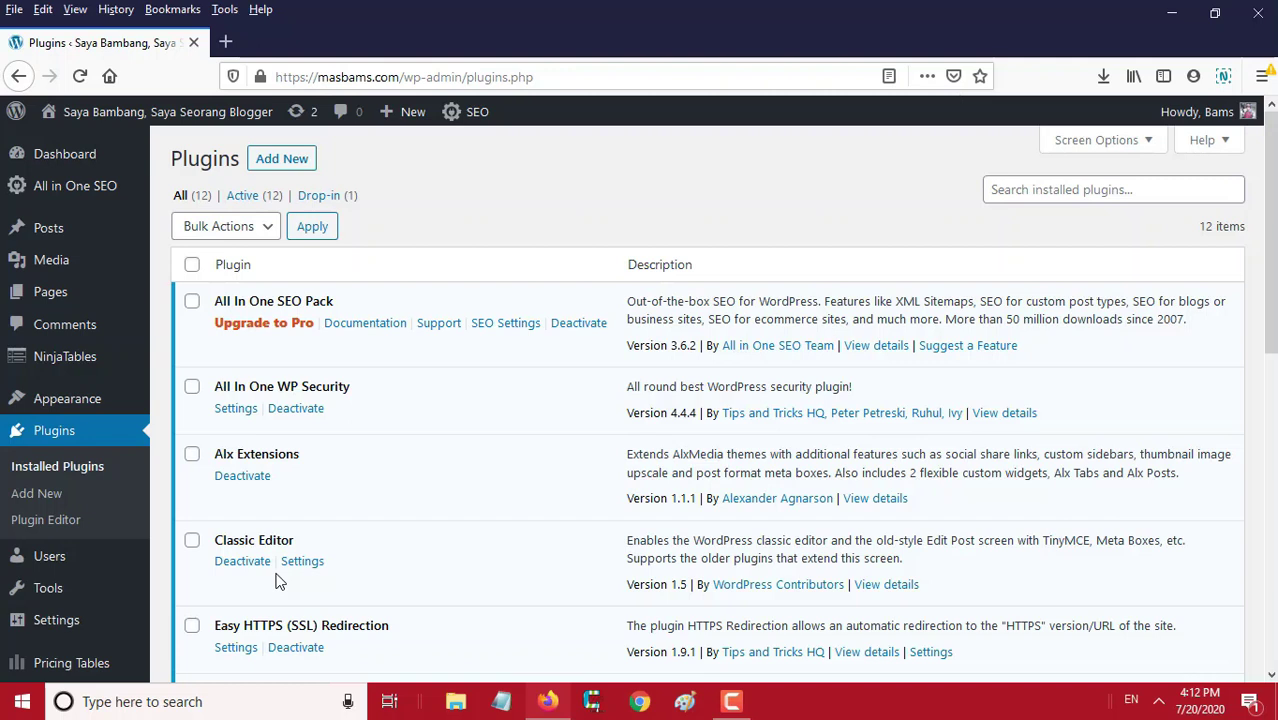
- Go to the page for adding new plugins and search the plugin directory for "elementor"
{"action": "scroll", "coordinate": [279, 582], "scroll_direction": "down", "scroll_amount": 5}
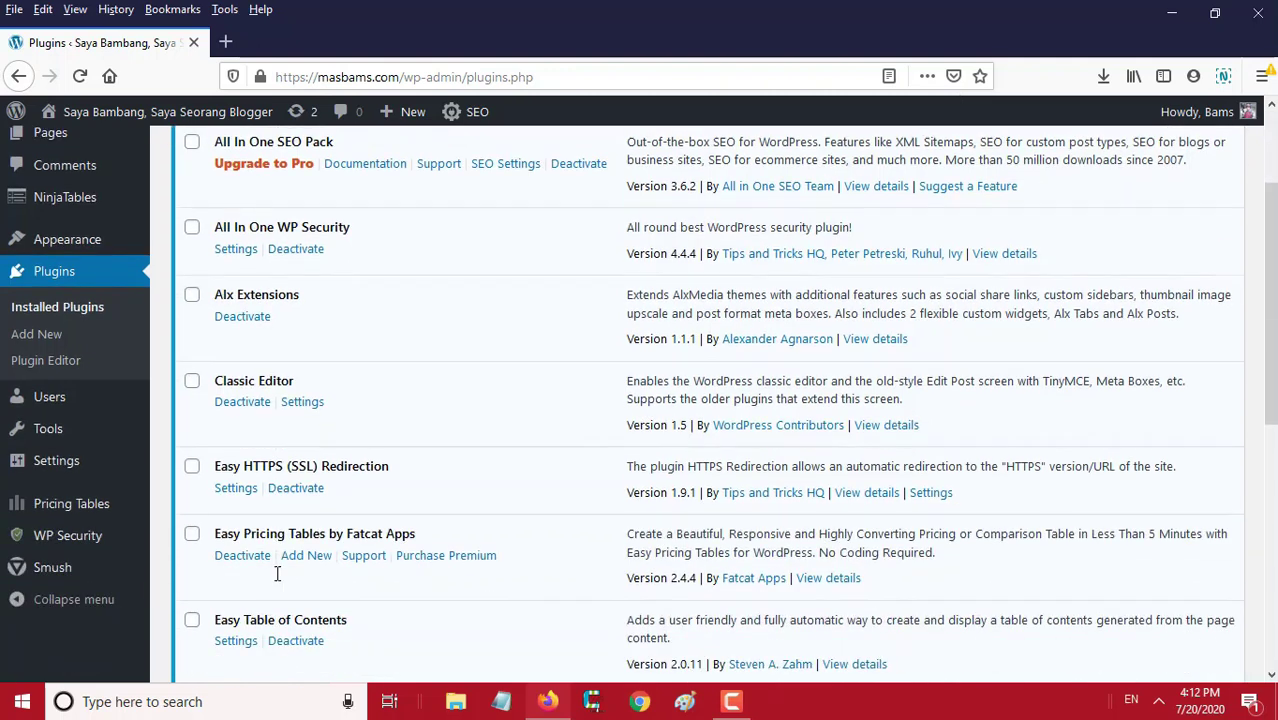
{"action": "scroll", "coordinate": [277, 575], "scroll_direction": "up", "scroll_amount": 3}
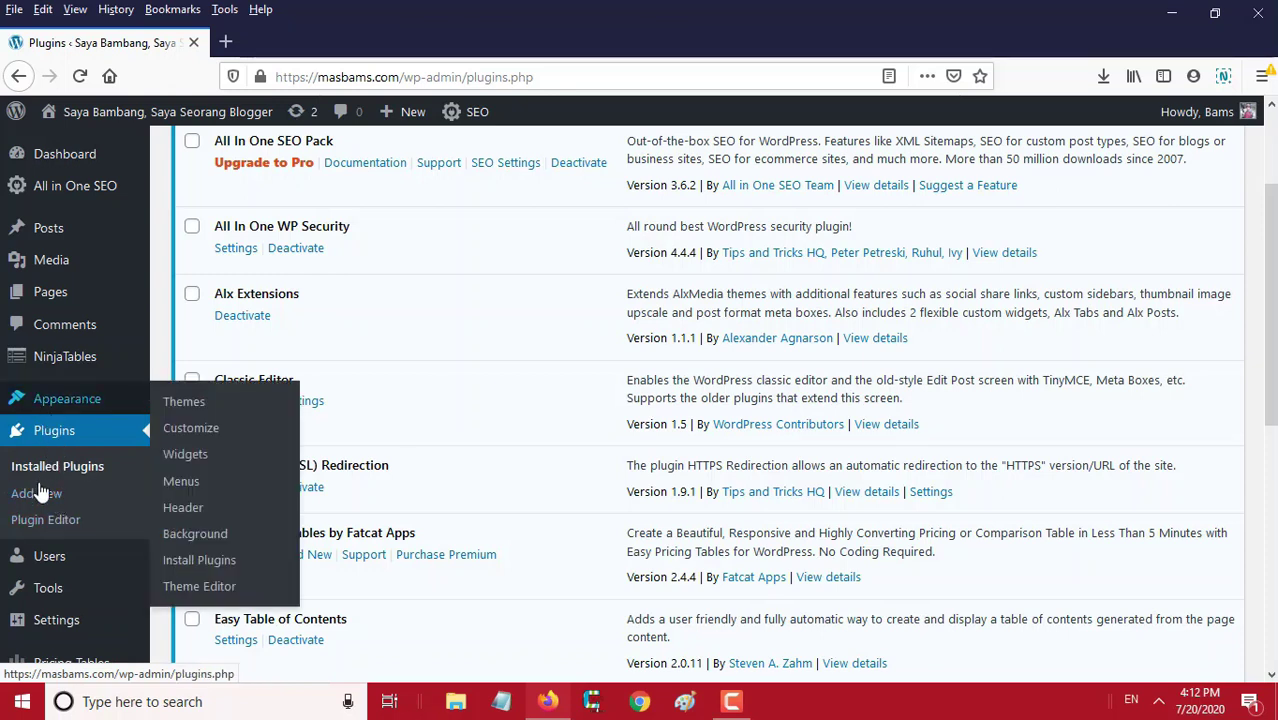
{"action": "left_click", "coordinate": [40, 495]}
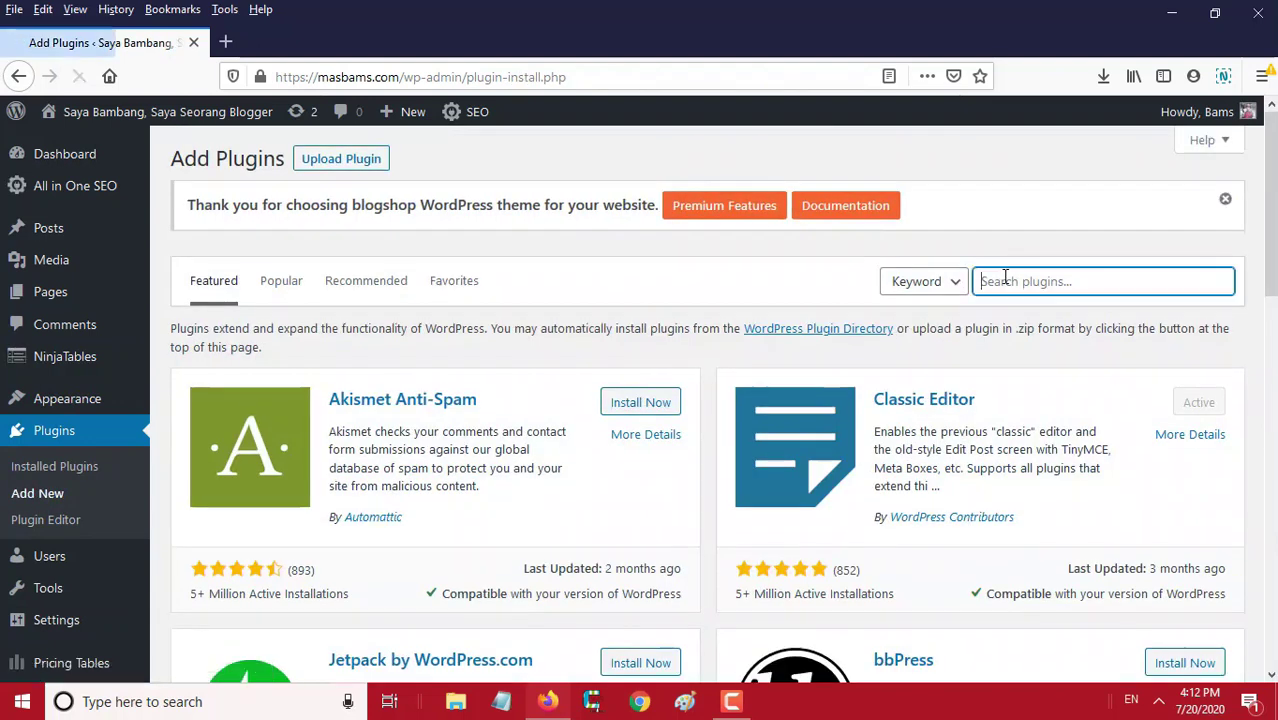
{"action": "left_click", "coordinate": [1005, 278]}
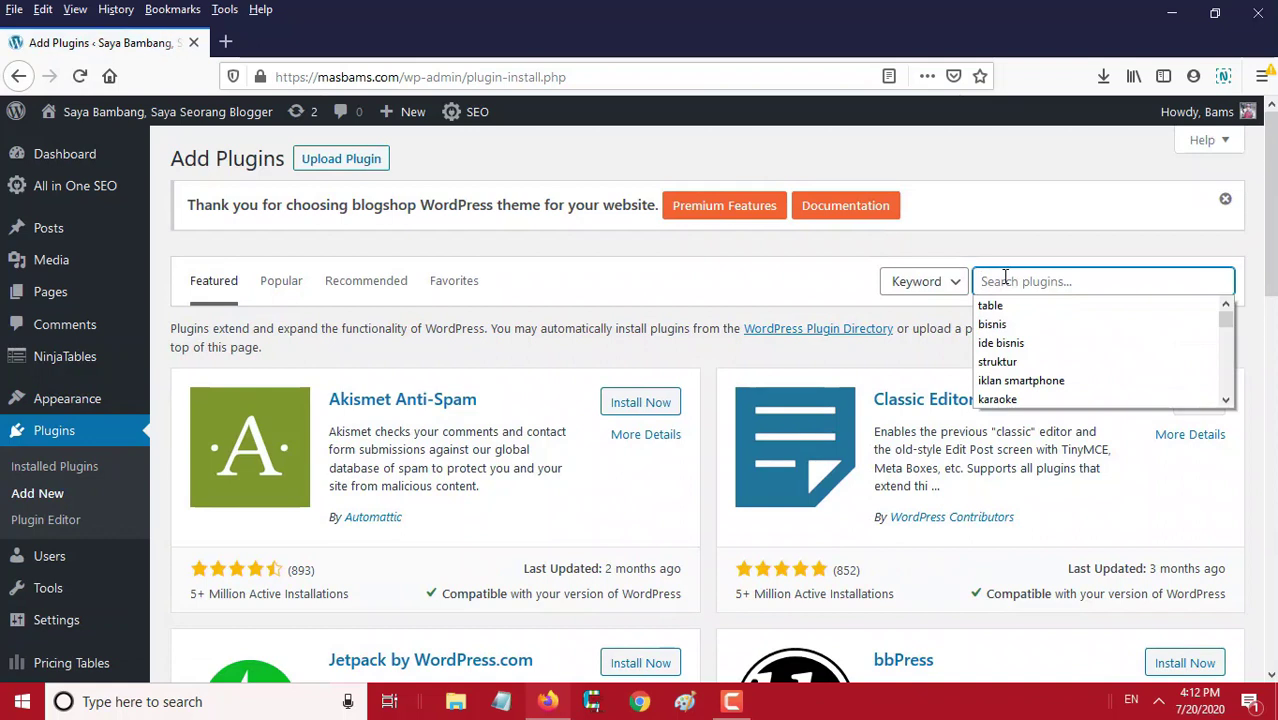
{"action": "type", "text": "elementor"}
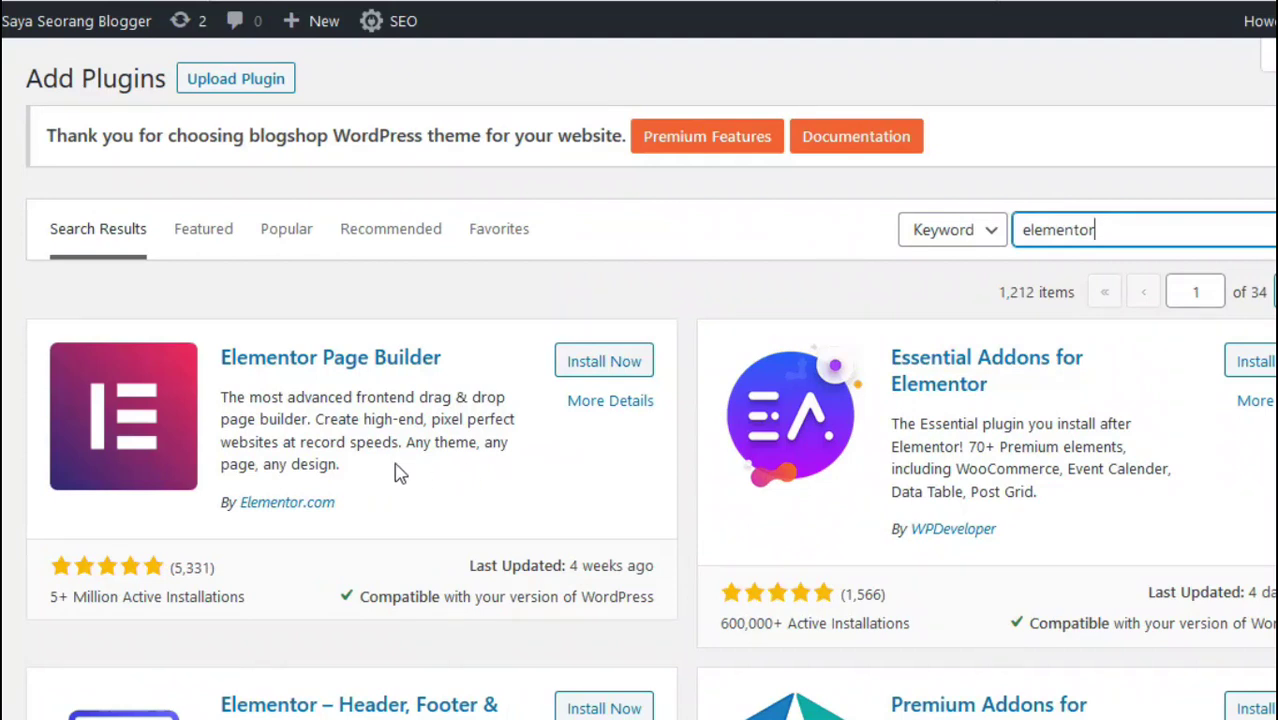
- Install and activate the Elementor Page Builder plugin, and decline its data collection request
{"action": "scroll", "coordinate": [399, 471], "scroll_direction": "down", "scroll_amount": 1}
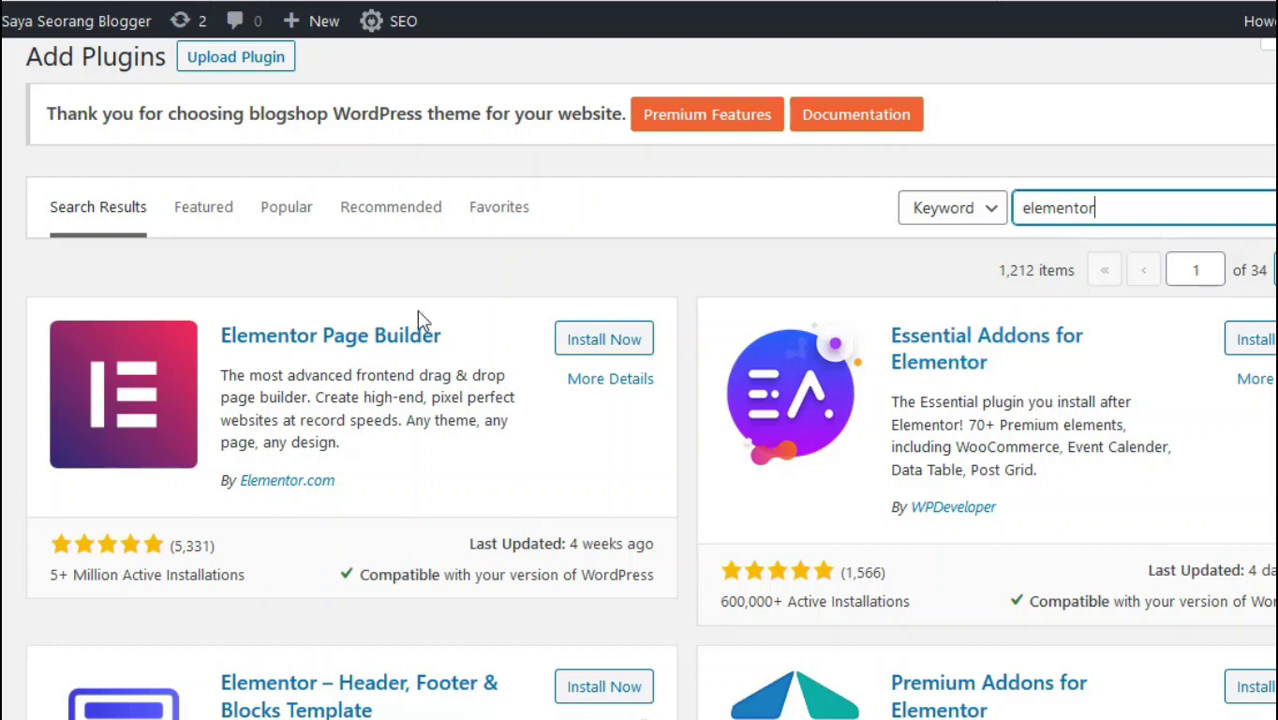
{"action": "left_click", "coordinate": [582, 340]}
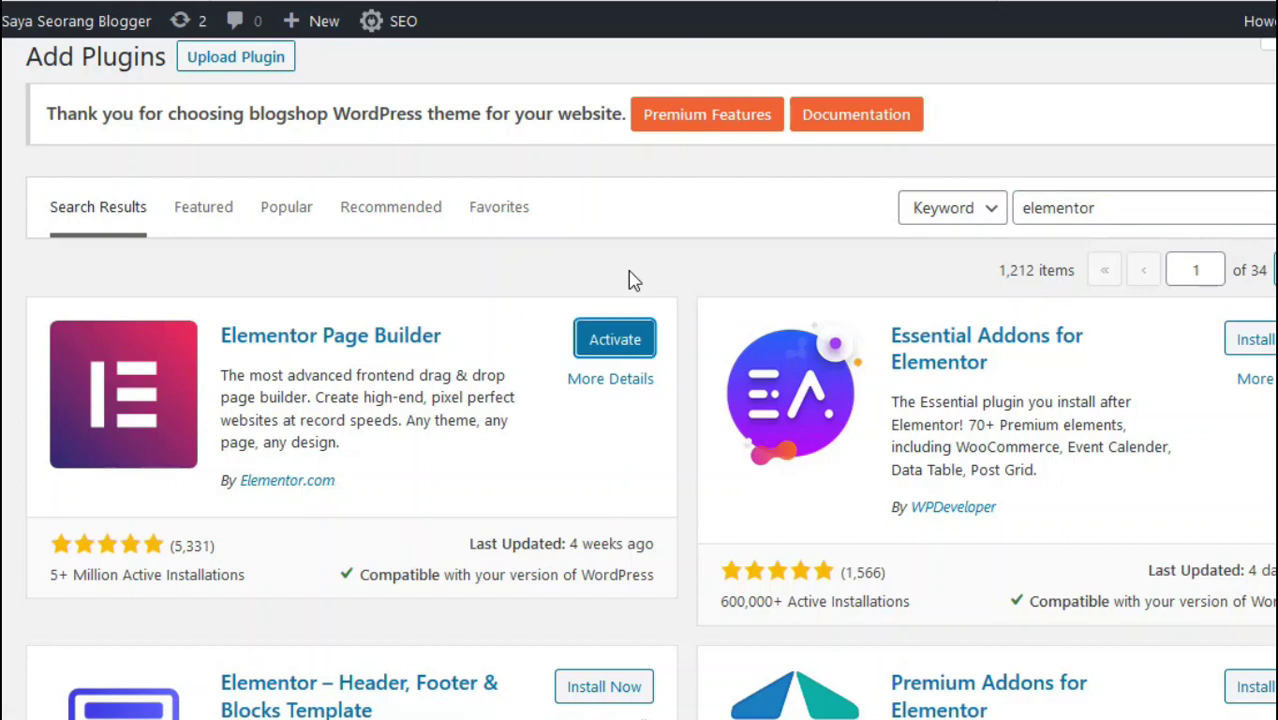
{"action": "left_click", "coordinate": [625, 342]}
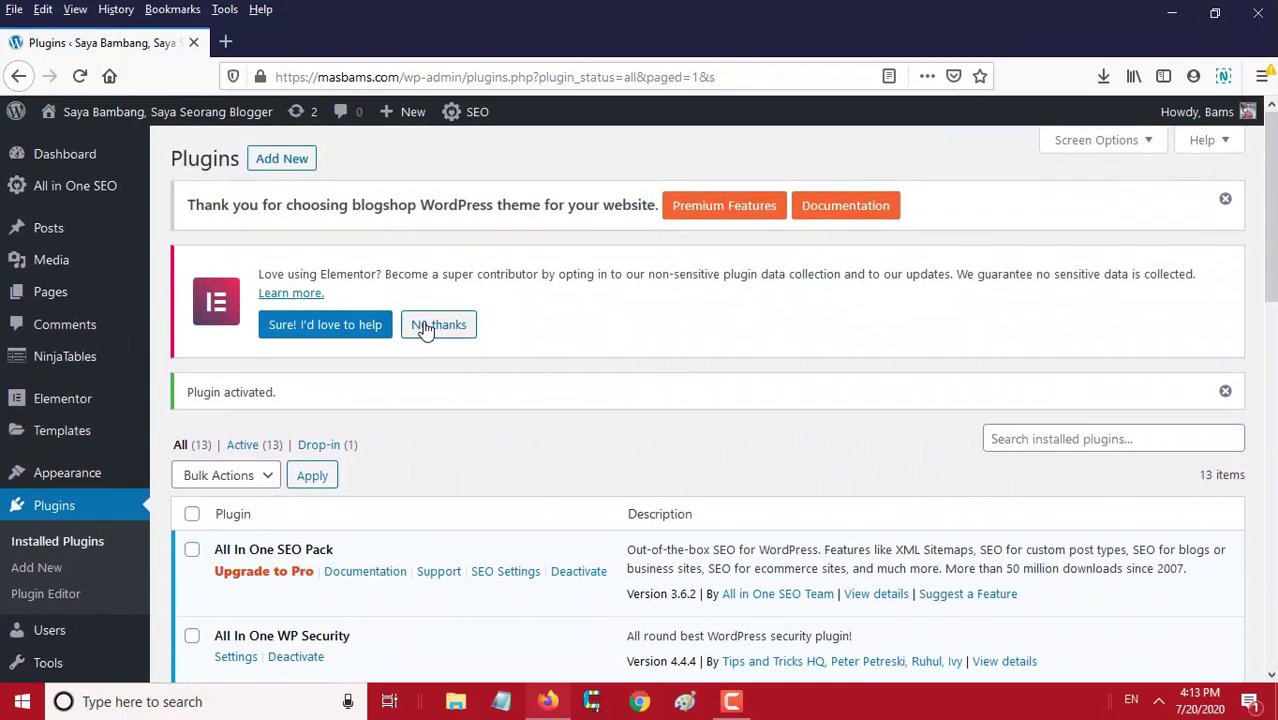
{"action": "left_click", "coordinate": [431, 328]}
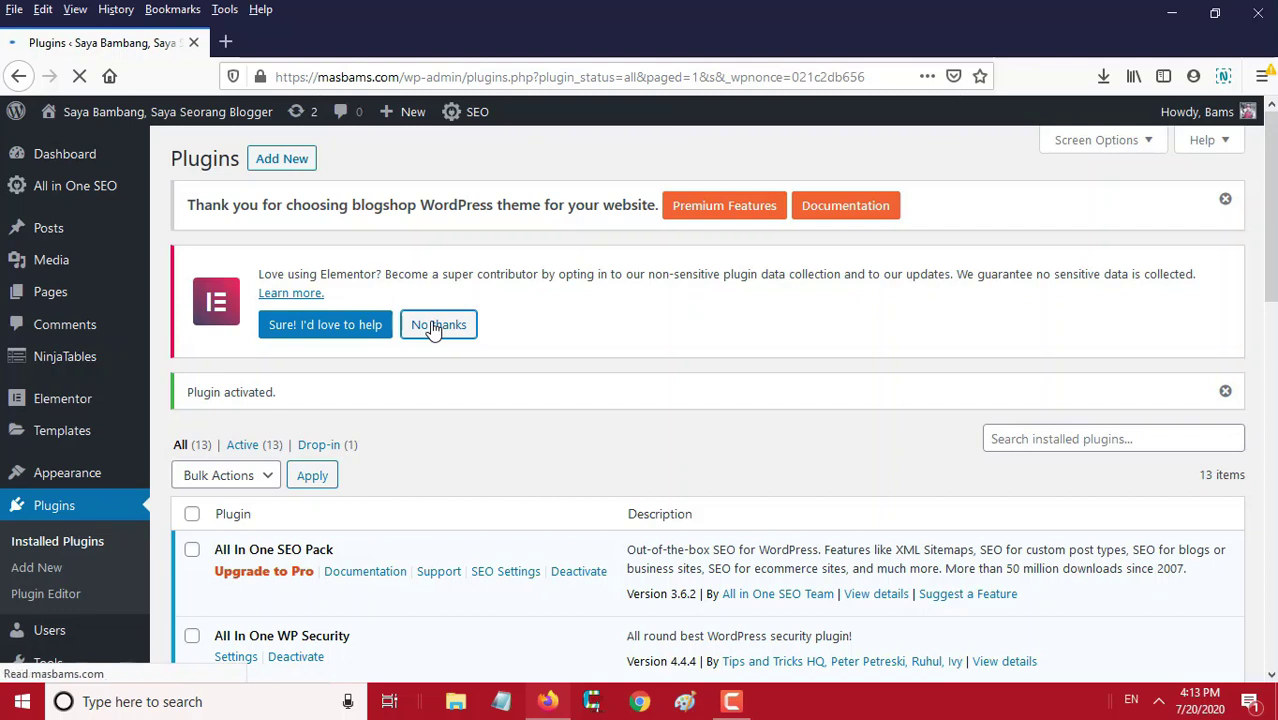
- Look through the installed plugins list for Elementor and open Elementor's general settings page
{"action": "scroll", "coordinate": [519, 487], "scroll_direction": "down", "scroll_amount": 3}
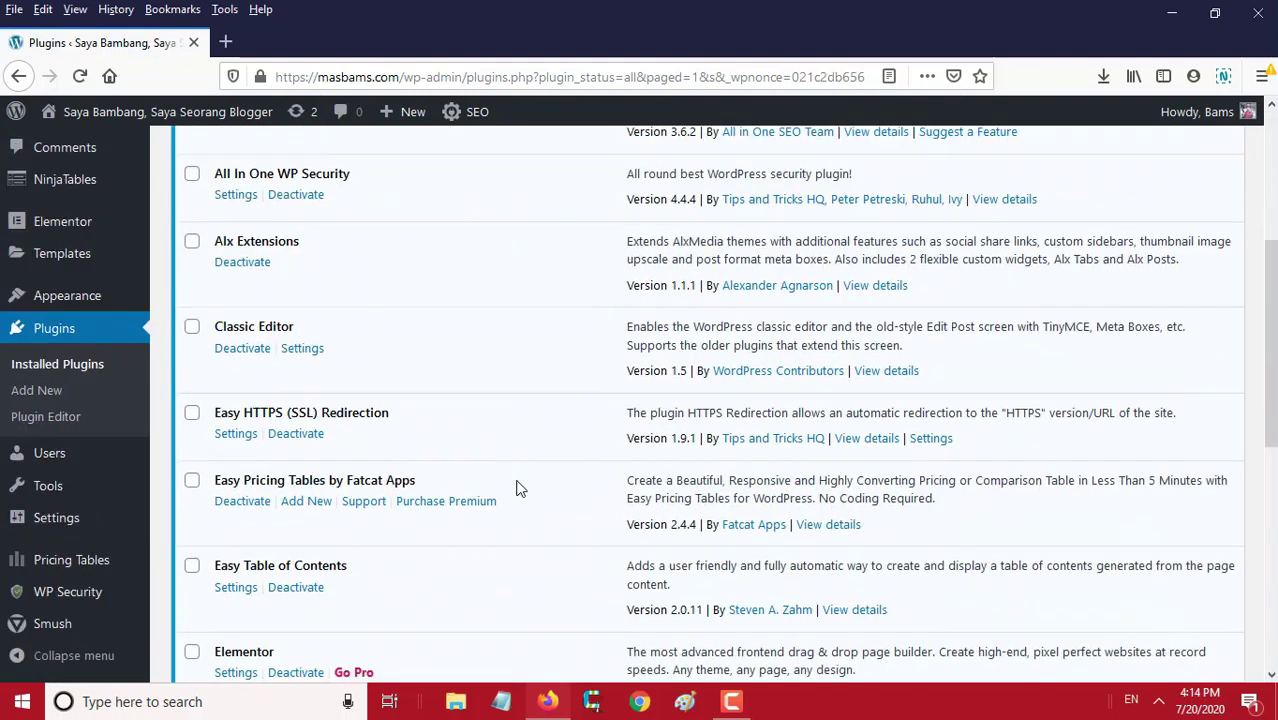
{"action": "scroll", "coordinate": [519, 487], "scroll_direction": "down", "scroll_amount": 2}
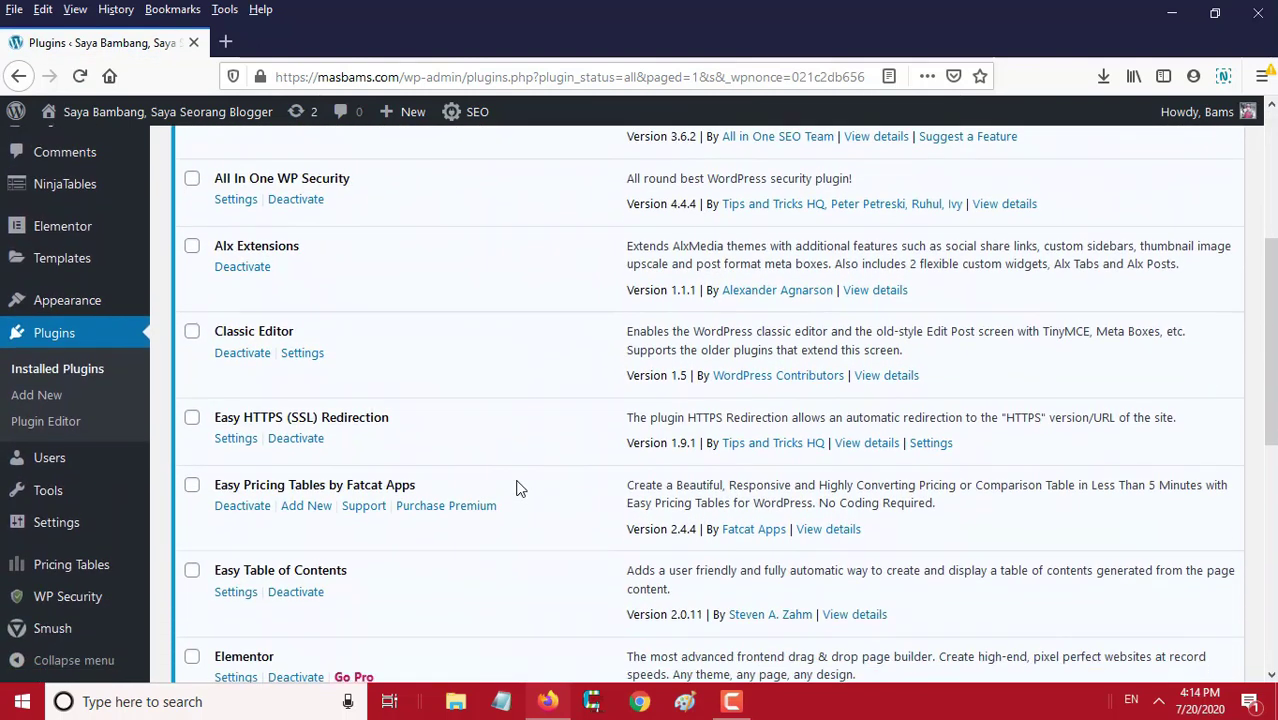
{"action": "mouse_move", "coordinate": [94, 522]}
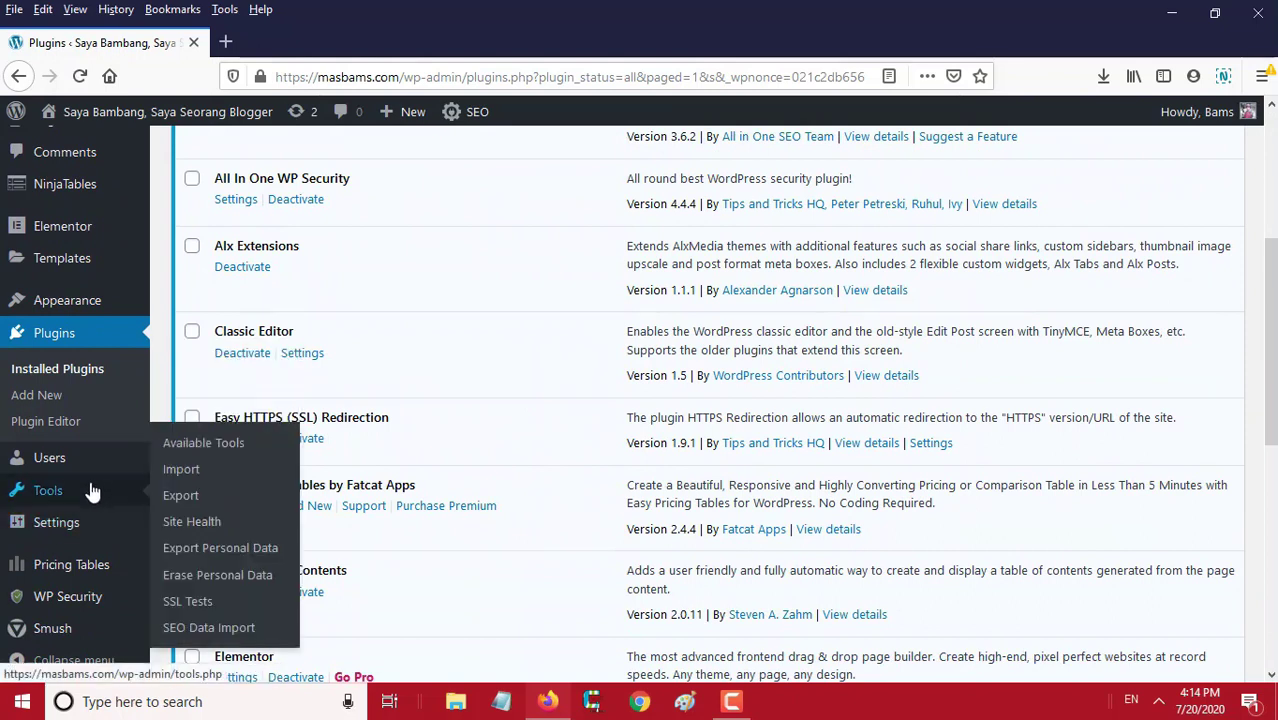
{"action": "mouse_move", "coordinate": [85, 229]}
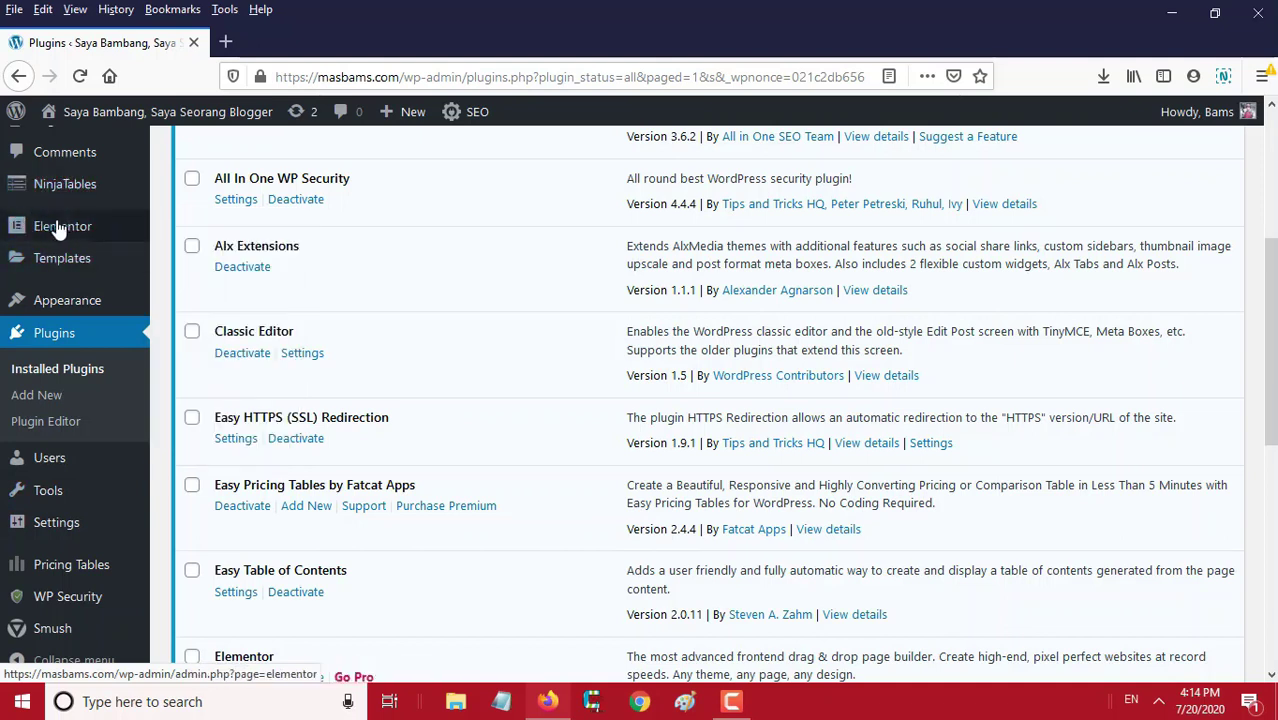
{"action": "mouse_move", "coordinate": [78, 233]}
{"action": "left_click", "coordinate": [190, 229]}
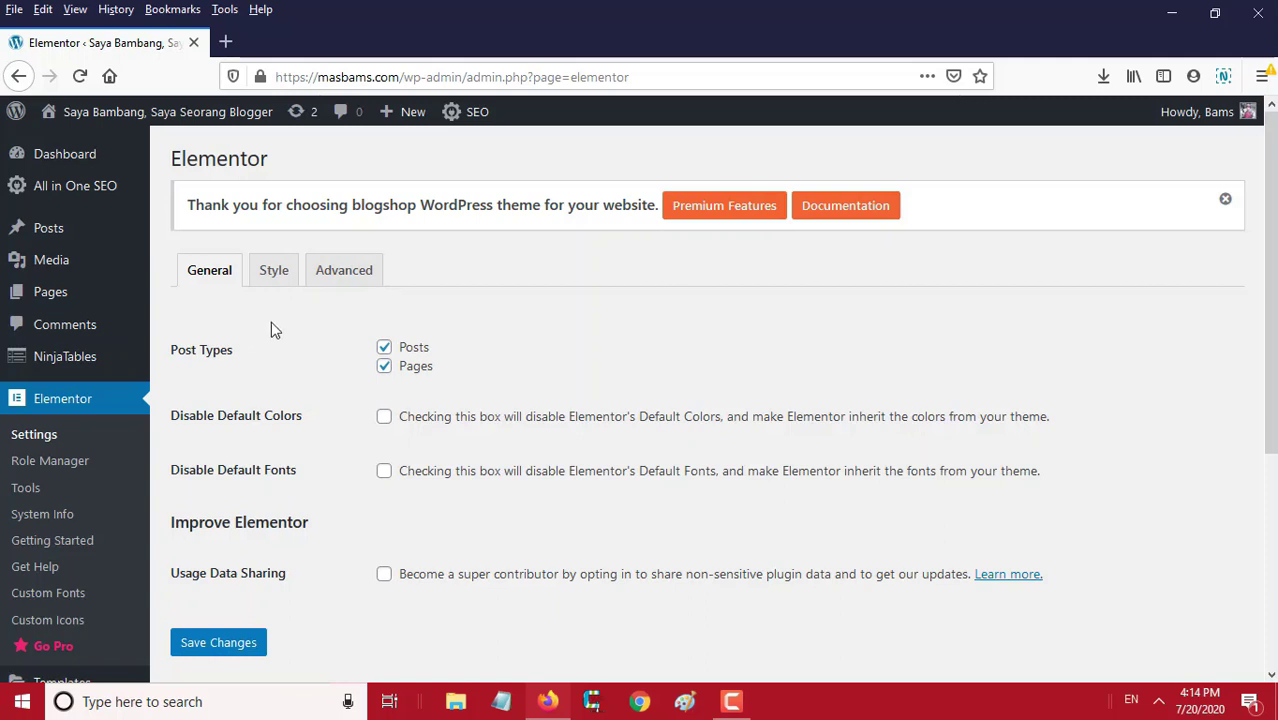
- Create a new page titled "Home 1" and open it for editing with Elementor
{"action": "mouse_move", "coordinate": [91, 288]}
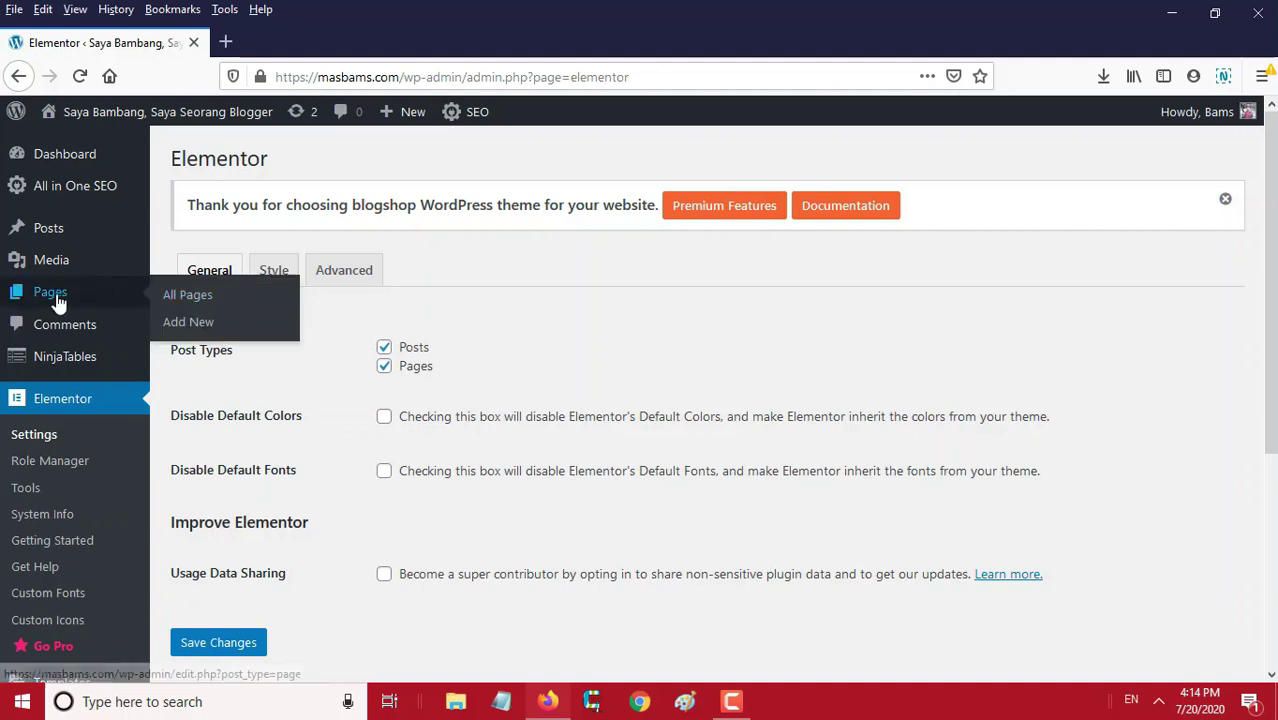
{"action": "left_click", "coordinate": [188, 322]}
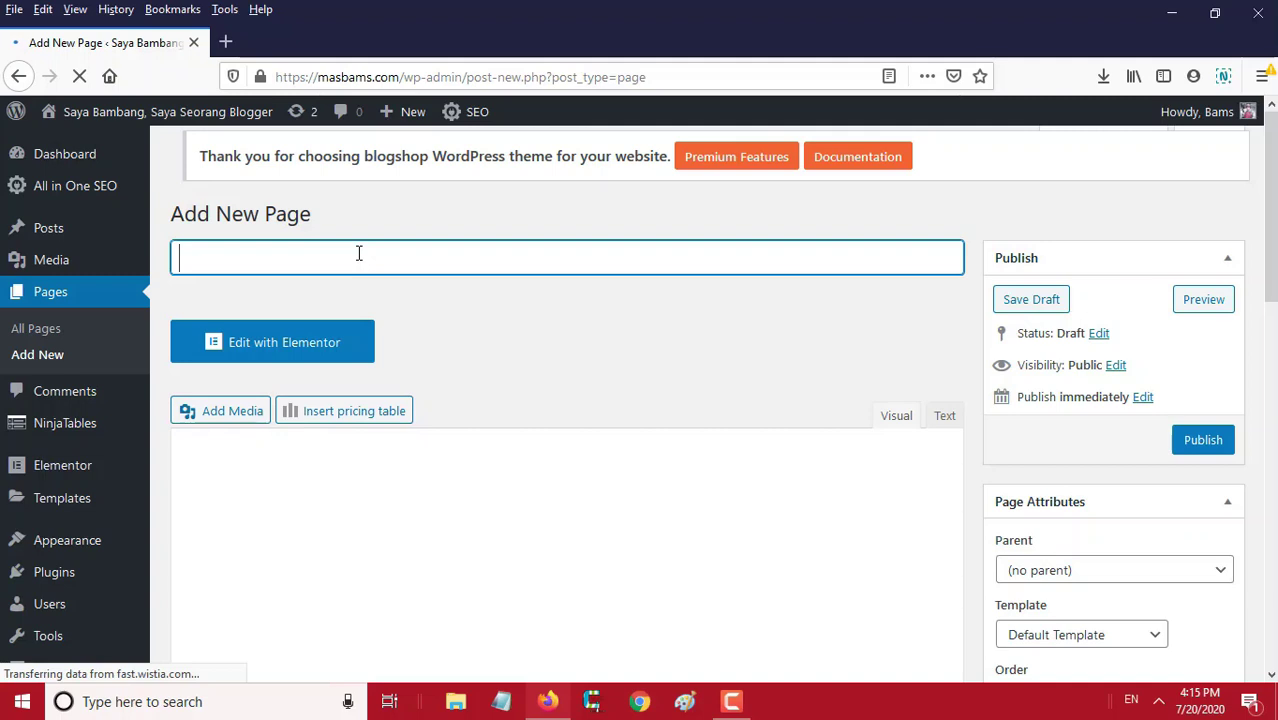
{"action": "type", "text": "D"}
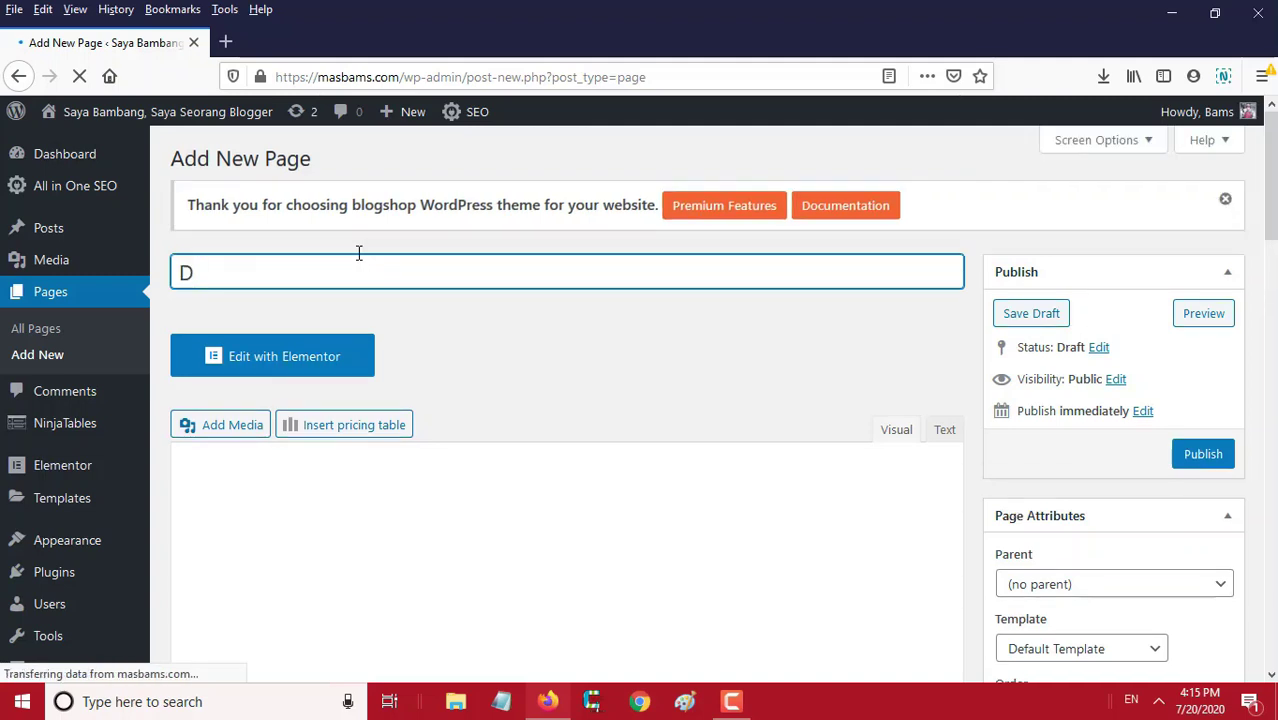
{"action": "type", "text": "esain"}
{"action": "key", "text": "ctrl+a"}
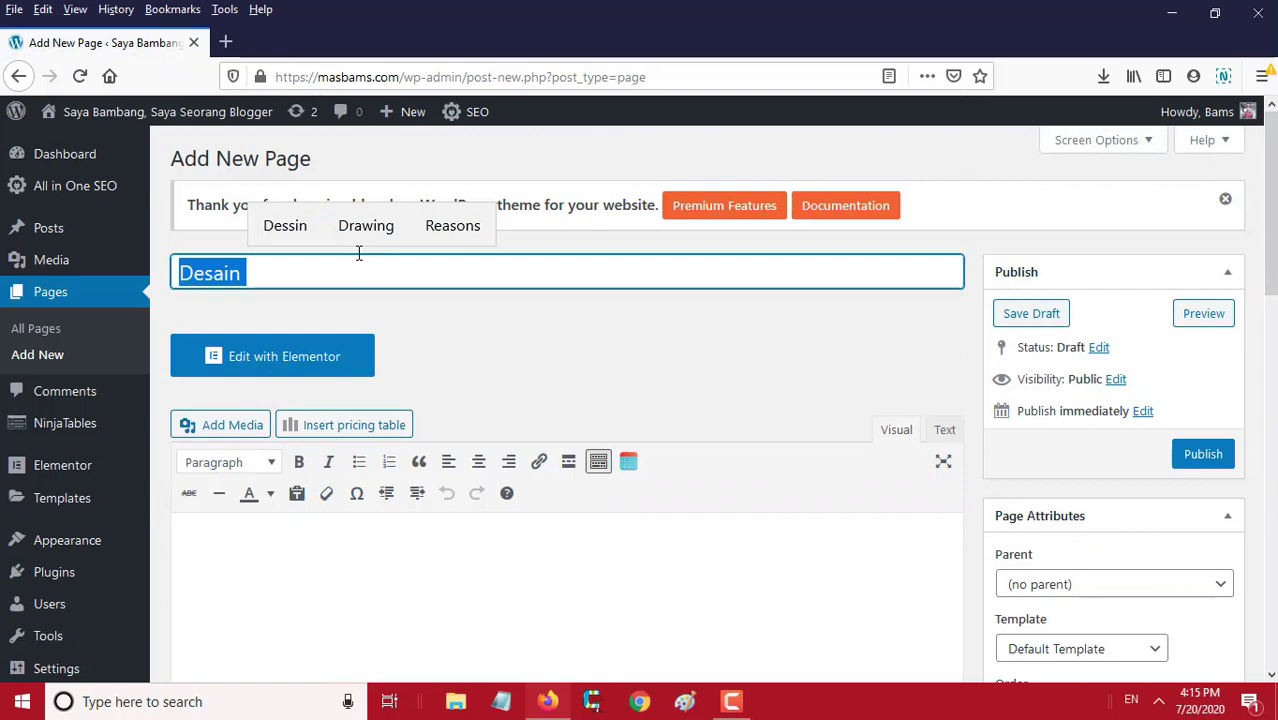
{"action": "type", "text": "Home 1"}
{"action": "left_click", "coordinate": [578, 315]}
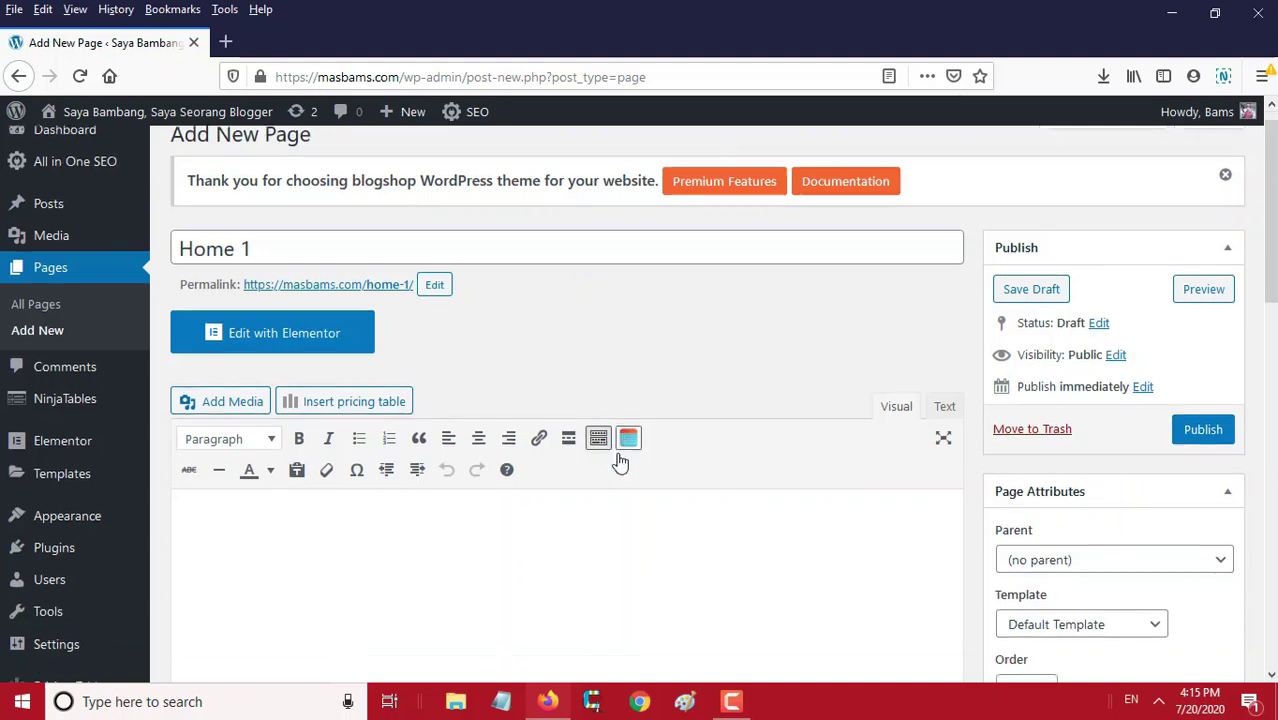
{"action": "scroll", "coordinate": [615, 450], "scroll_direction": "down", "scroll_amount": 1}
{"action": "left_click", "coordinate": [571, 178]}
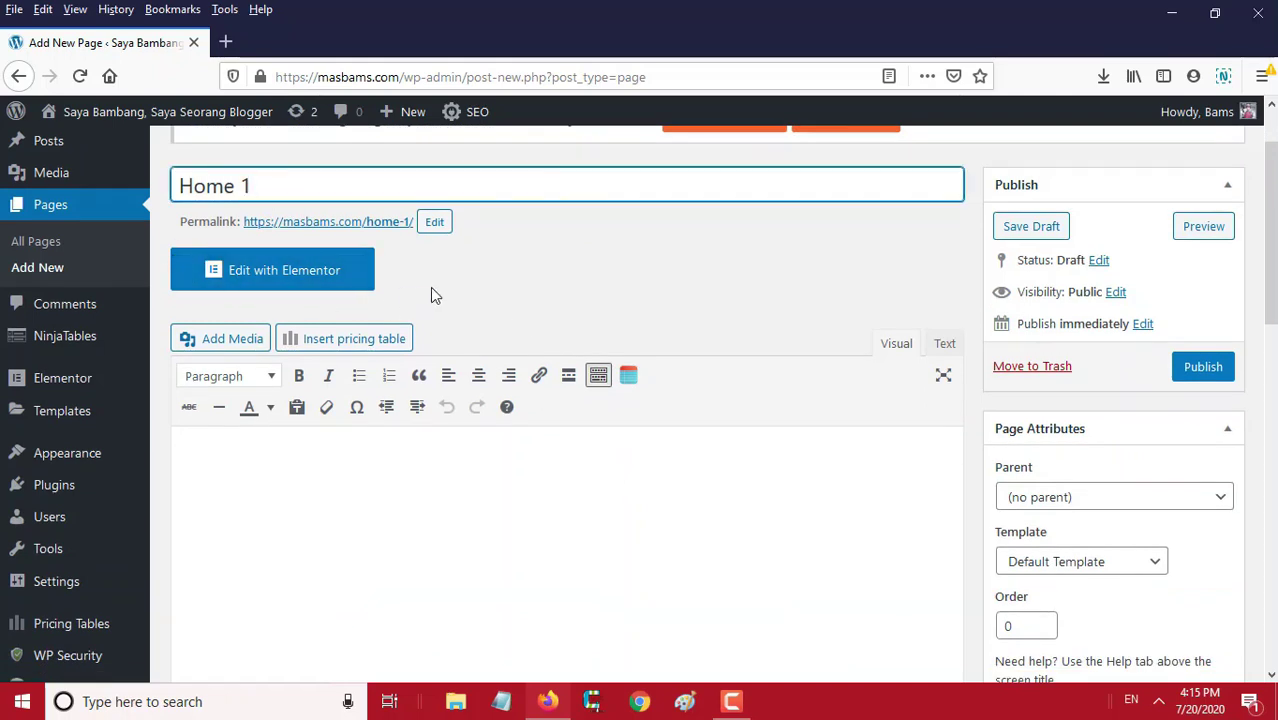
{"action": "left_click", "coordinate": [297, 279]}
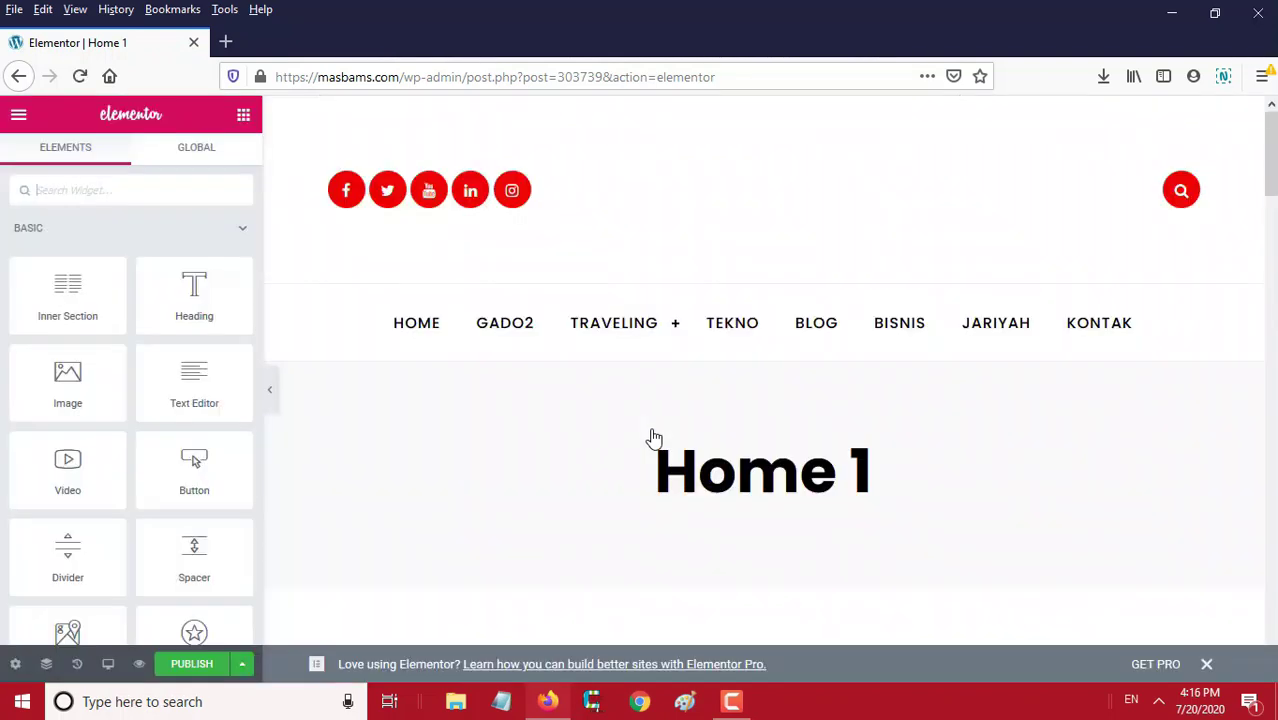
- Examine the Home 1 page preview, including its header menu, title area, sidebar and empty widget area
{"action": "scroll", "coordinate": [654, 438], "scroll_direction": "down", "scroll_amount": 3}
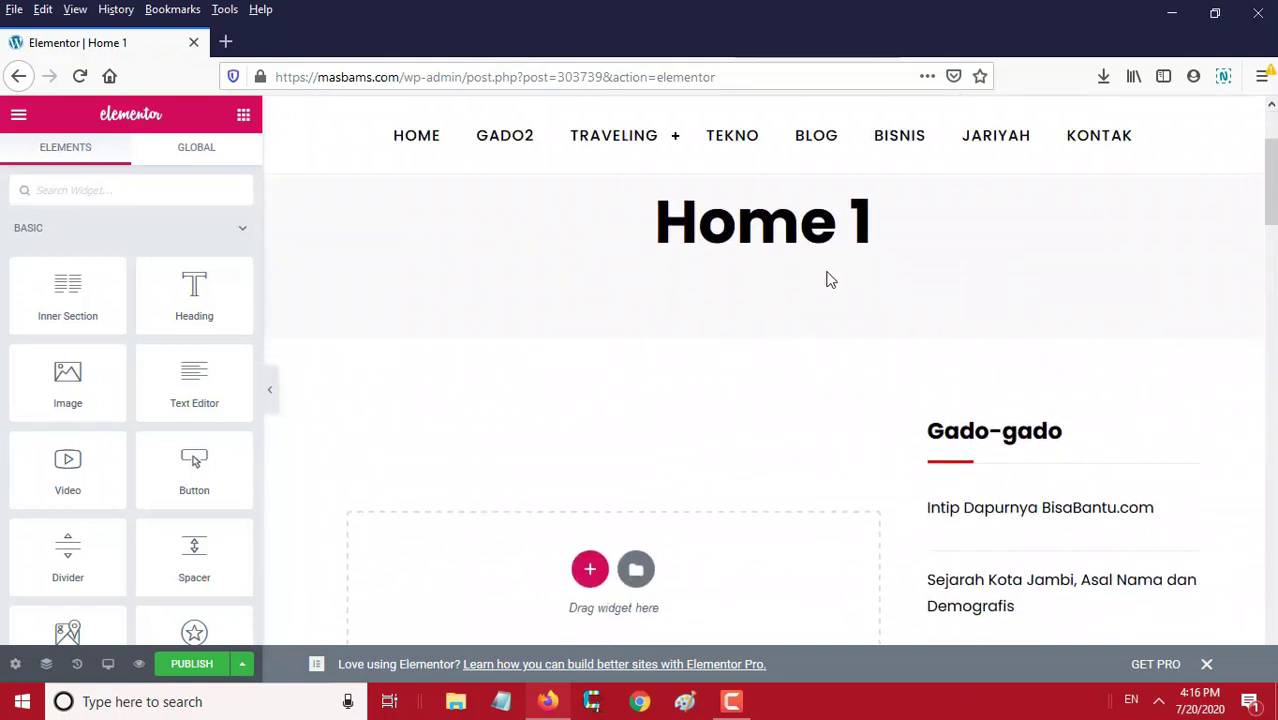
{"action": "scroll", "coordinate": [676, 290], "scroll_direction": "up", "scroll_amount": 3}
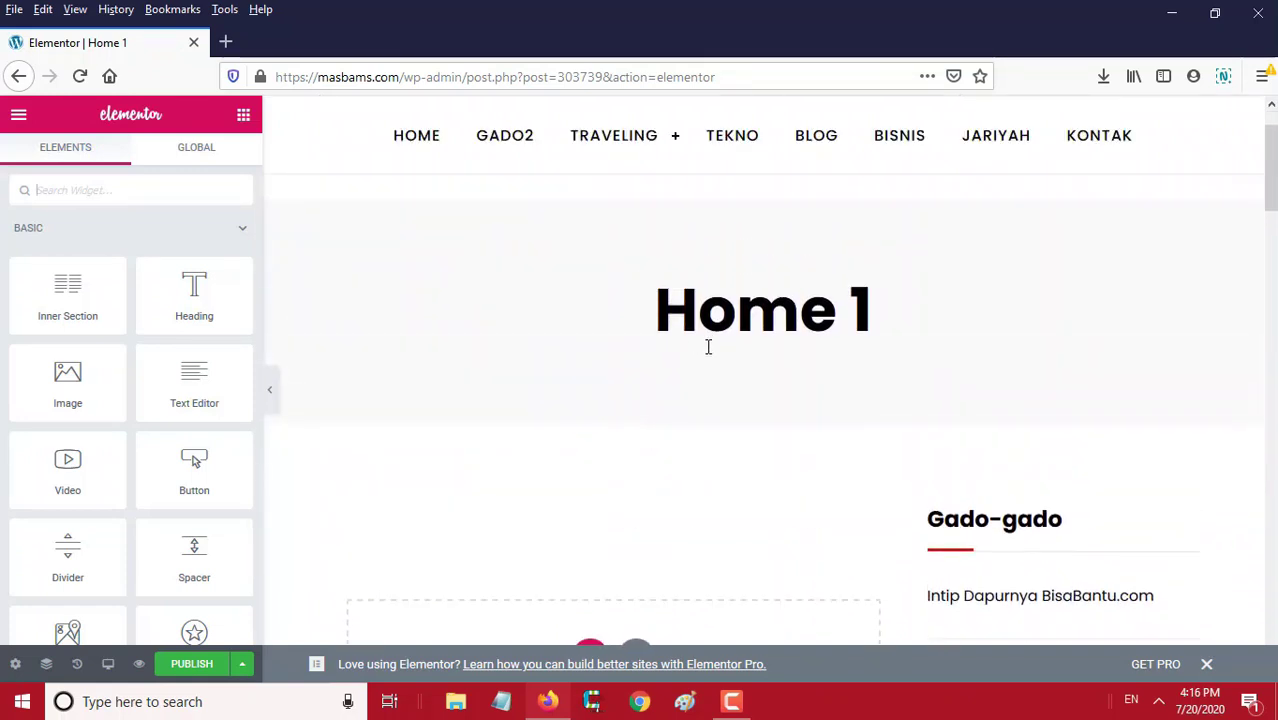
{"action": "scroll", "coordinate": [670, 378], "scroll_direction": "up", "scroll_amount": 1}
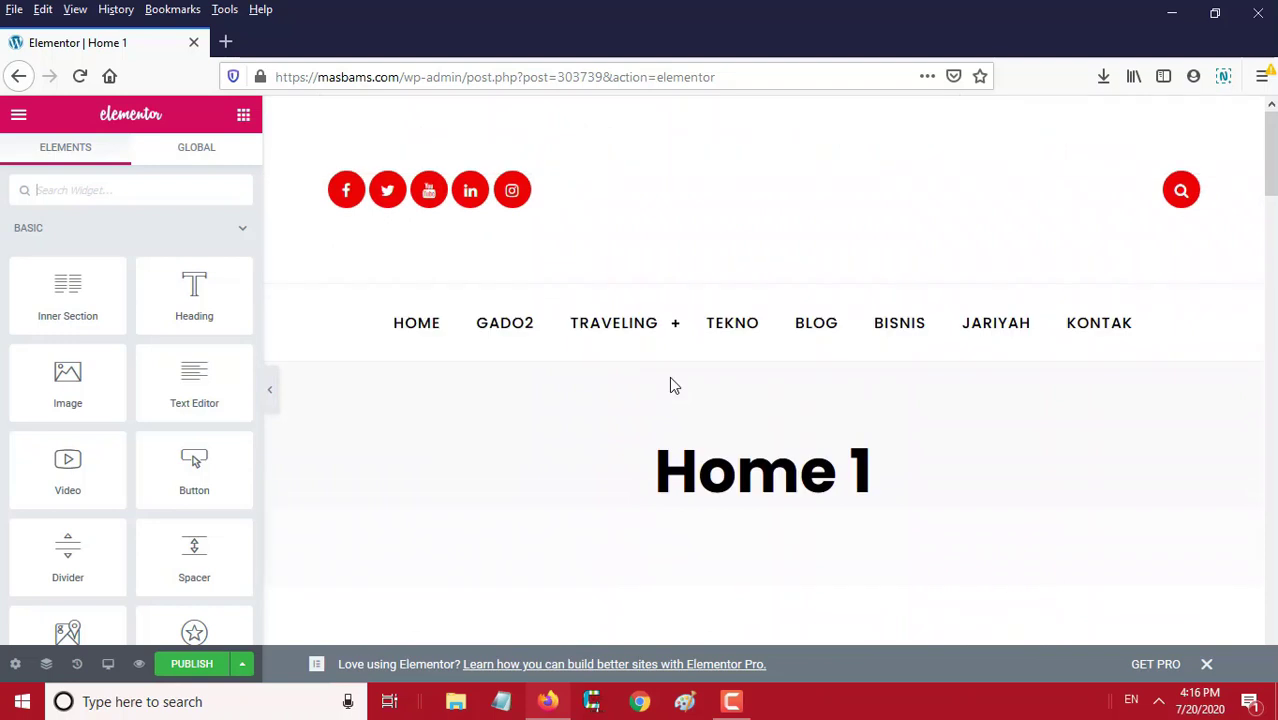
{"action": "scroll", "coordinate": [671, 377], "scroll_direction": "down", "scroll_amount": 3}
{"action": "scroll", "coordinate": [671, 377], "scroll_direction": "down", "scroll_amount": 1}
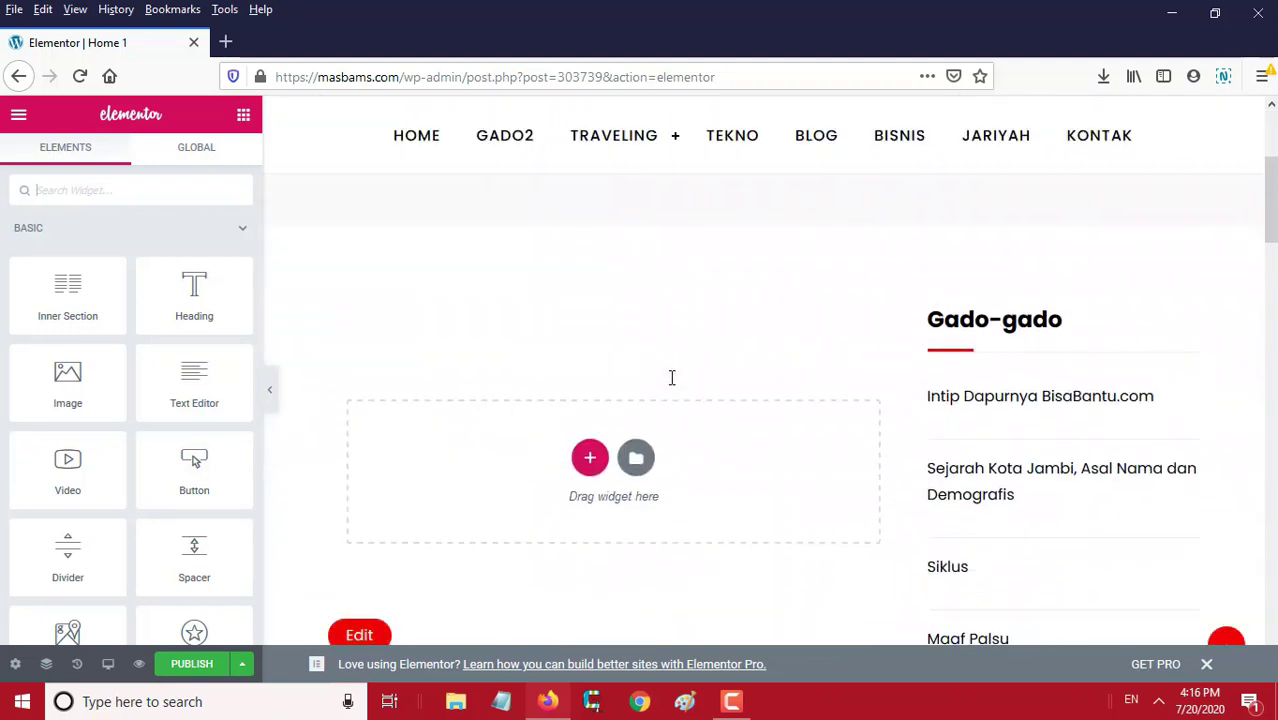
{"action": "scroll", "coordinate": [670, 377], "scroll_direction": "up", "scroll_amount": 2}
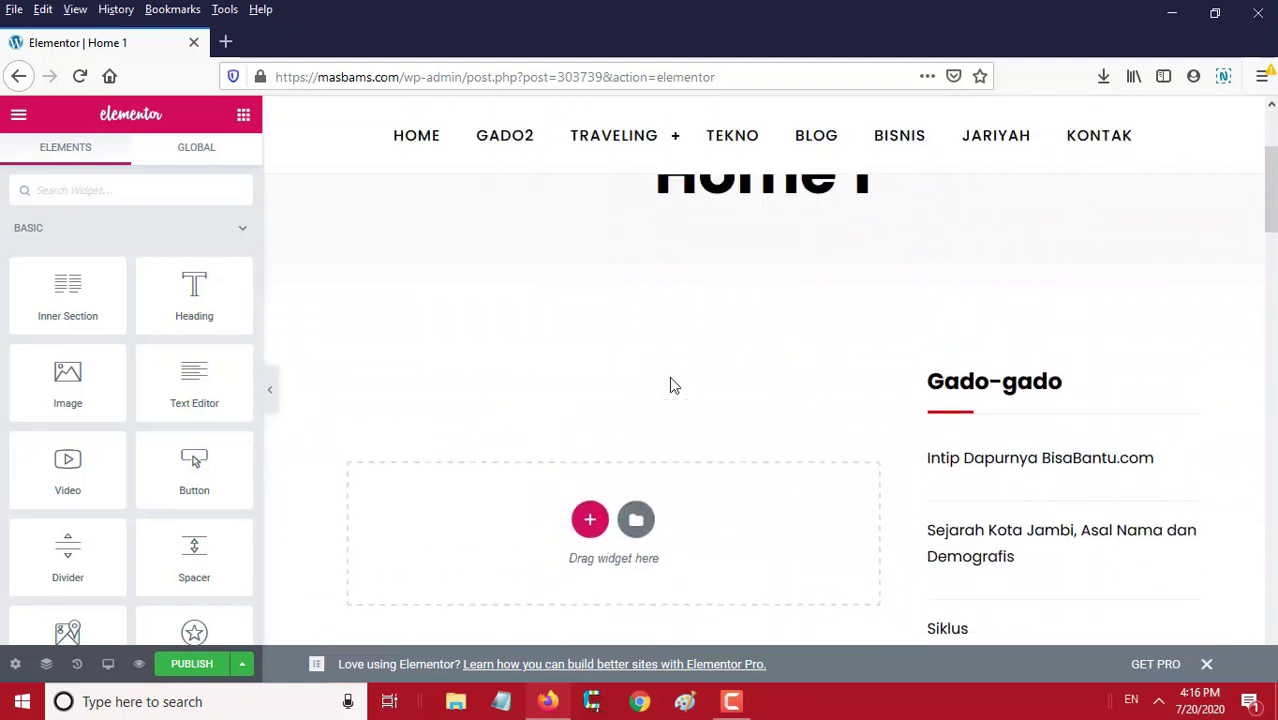
{"action": "scroll", "coordinate": [669, 376], "scroll_direction": "down", "scroll_amount": 1}
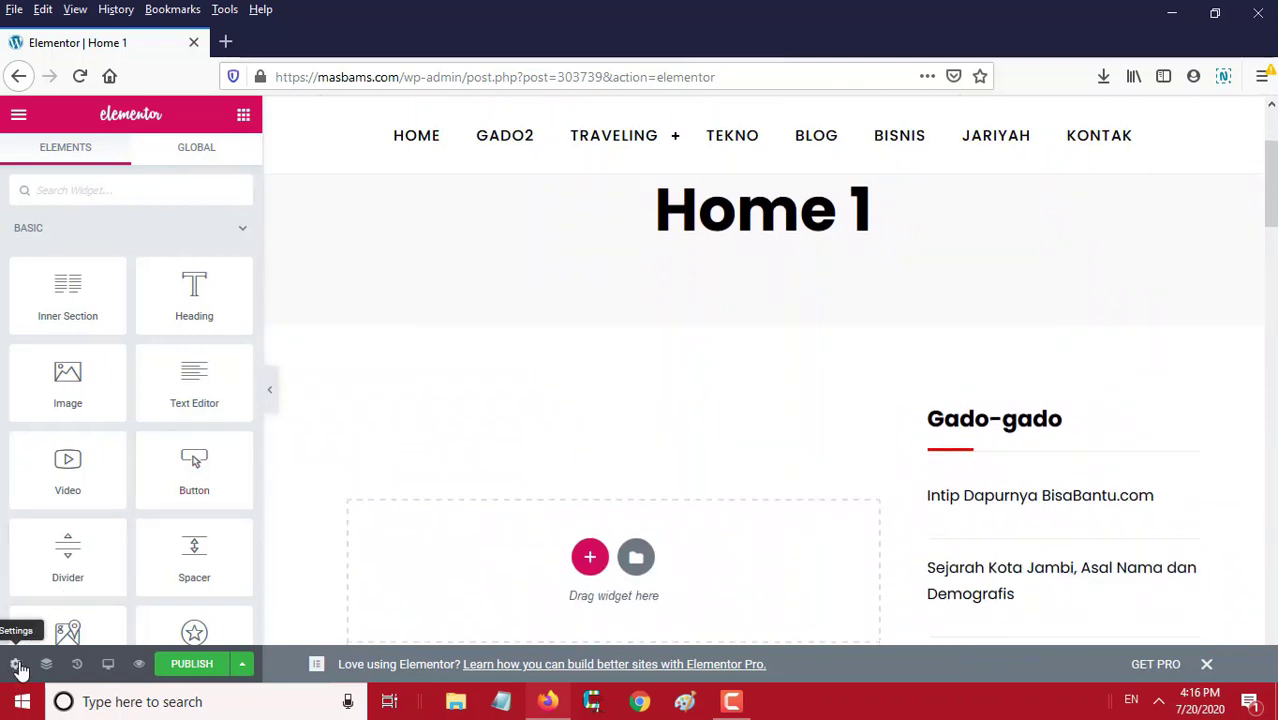
{"action": "scroll", "coordinate": [746, 360], "scroll_direction": "down", "scroll_amount": 1}
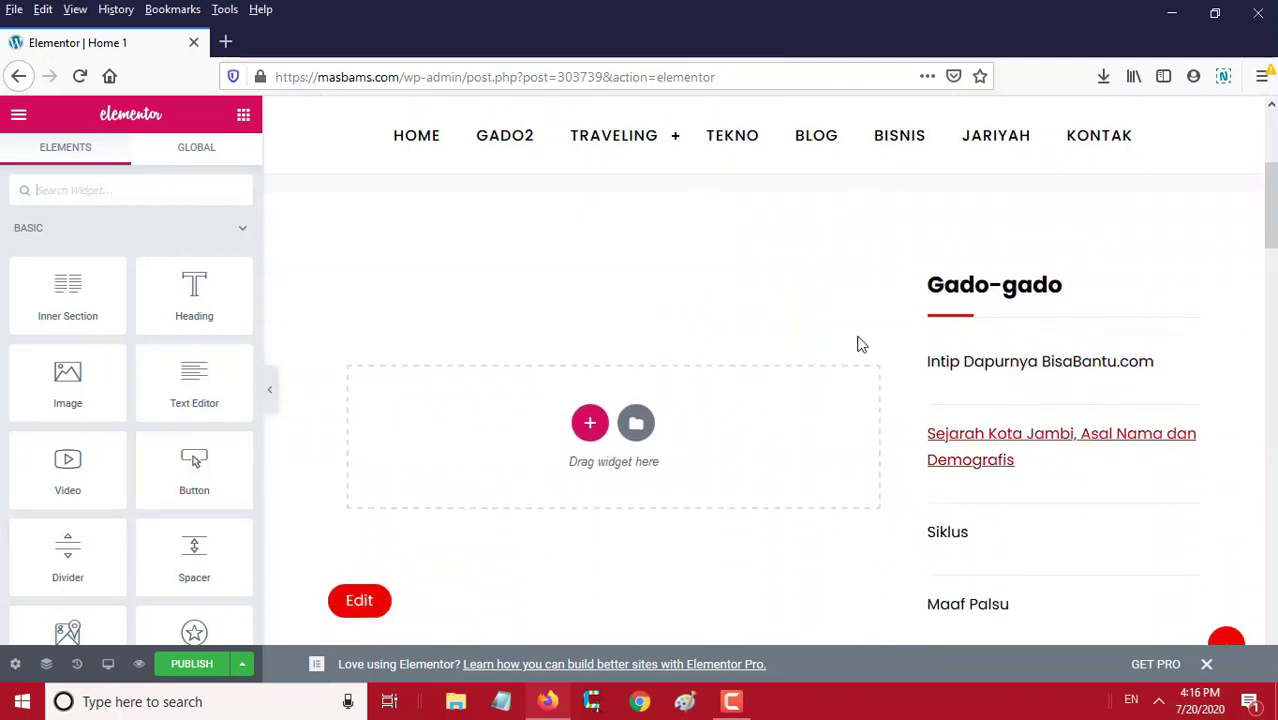
- Open the page settings and set the page layout to Elementor Full Width
{"action": "left_click", "coordinate": [16, 666]}
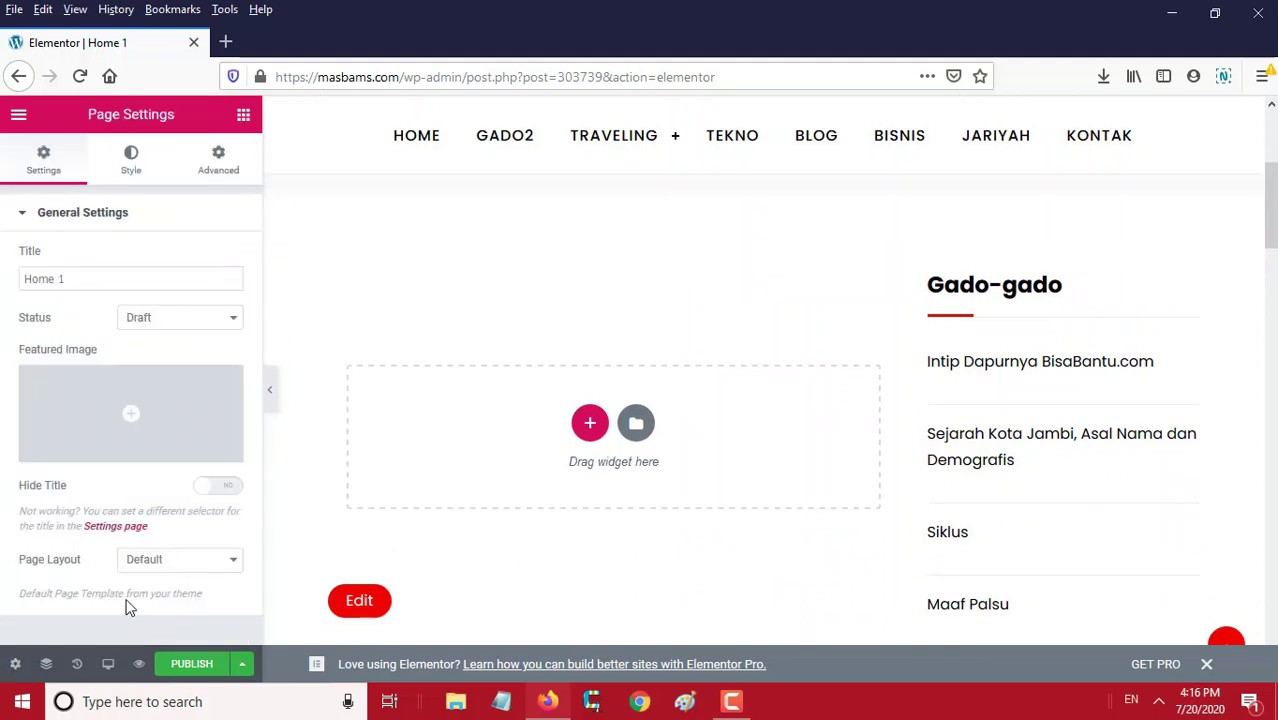
{"action": "left_click", "coordinate": [188, 562]}
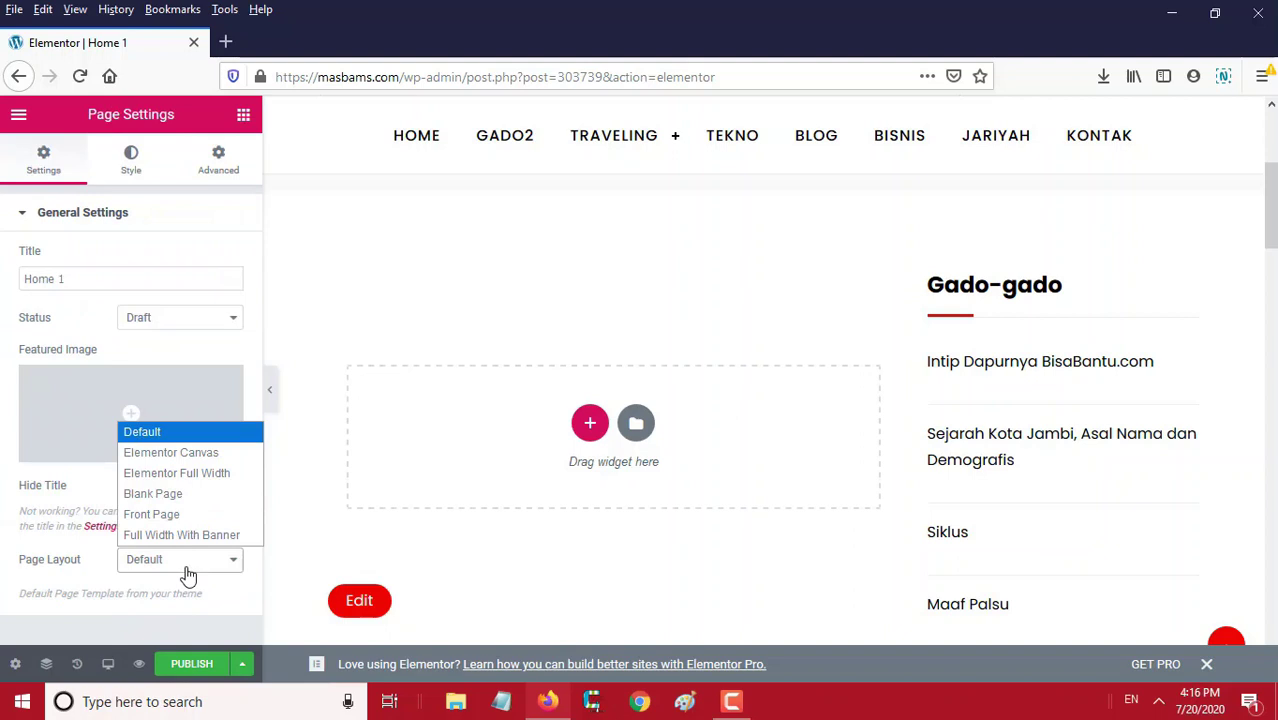
{"action": "left_click", "coordinate": [212, 474]}
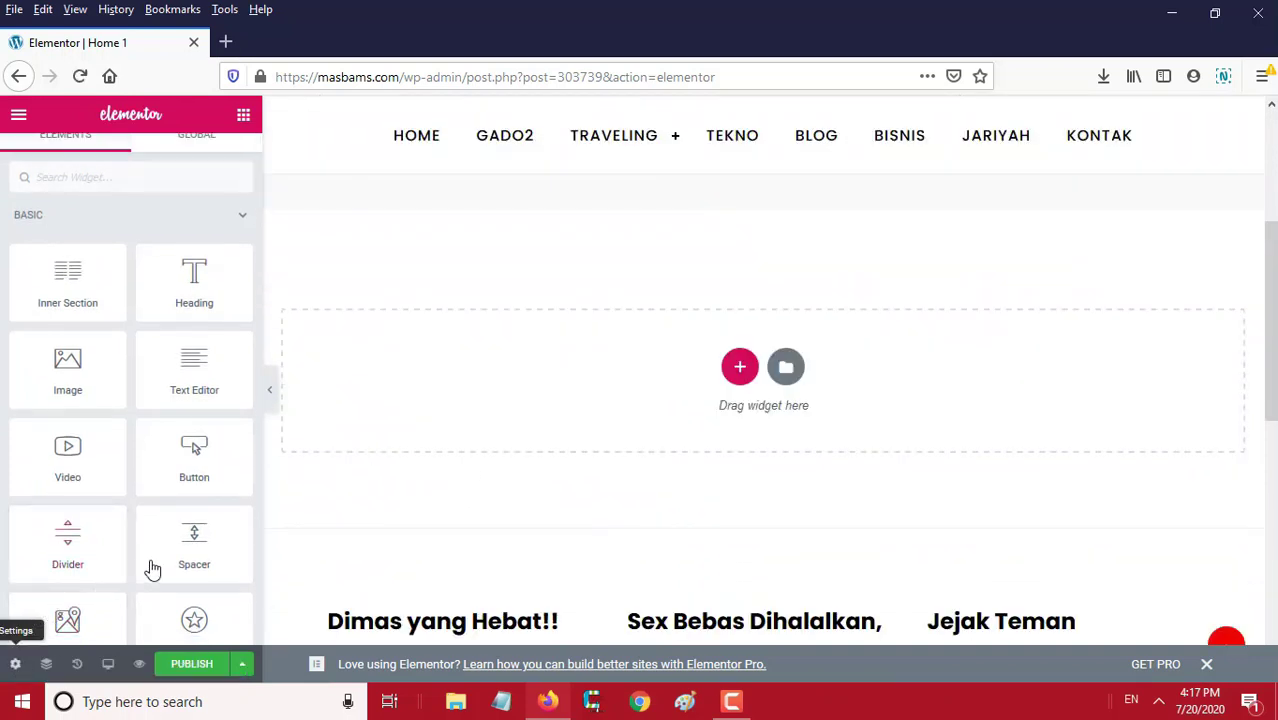
- Change the Home 1 page layout to Elementor Canvas
{"action": "left_click", "coordinate": [205, 562]}
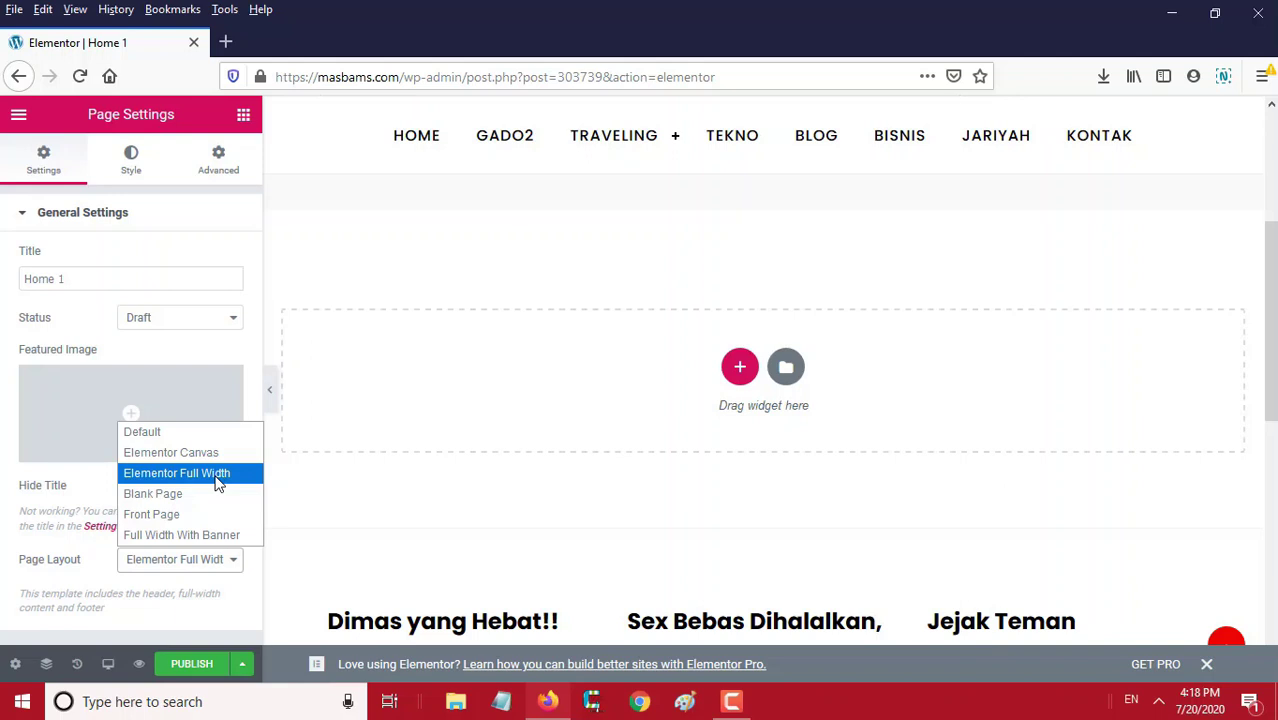
{"action": "left_click", "coordinate": [213, 456]}
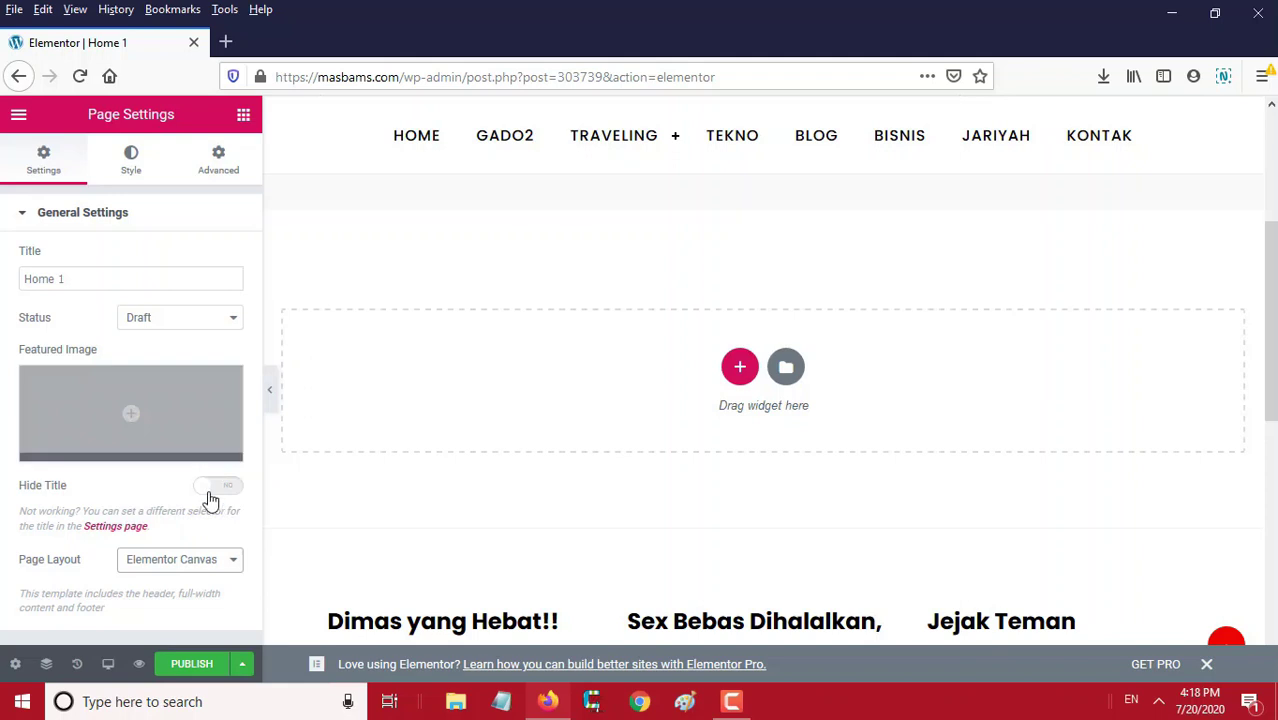
{"action": "left_click", "coordinate": [206, 561]}
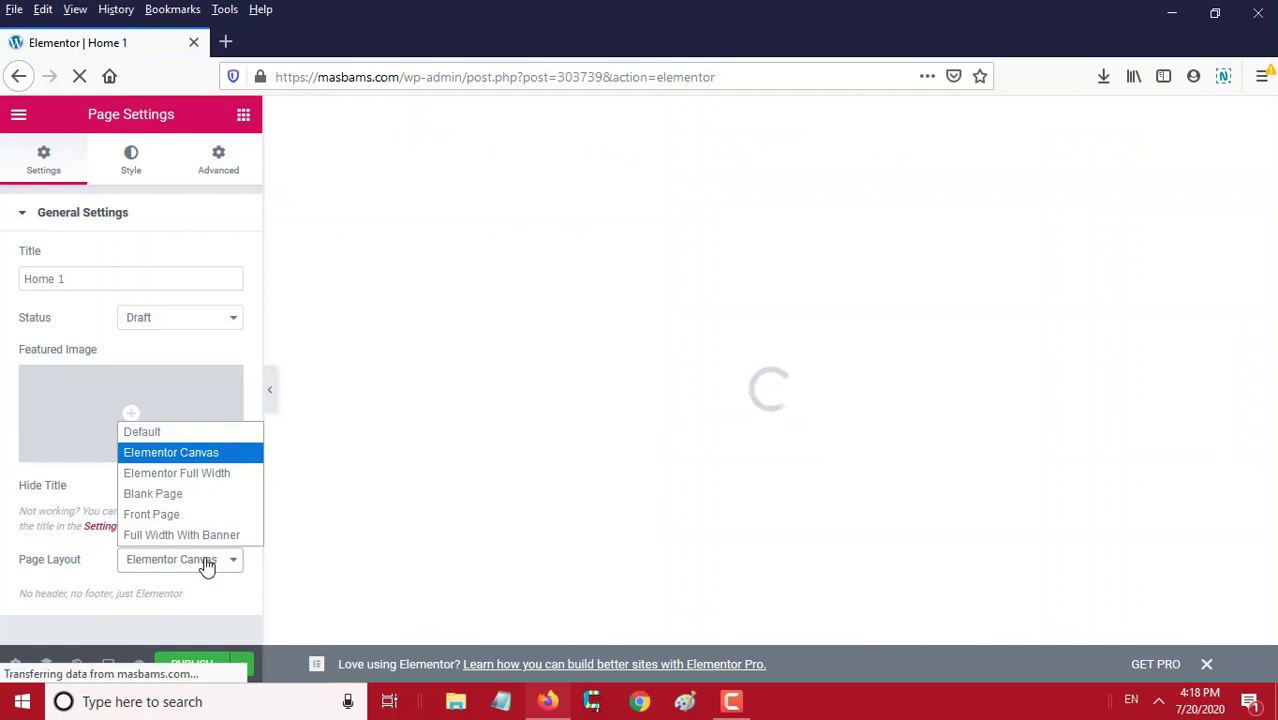
{"action": "left_click", "coordinate": [206, 566]}
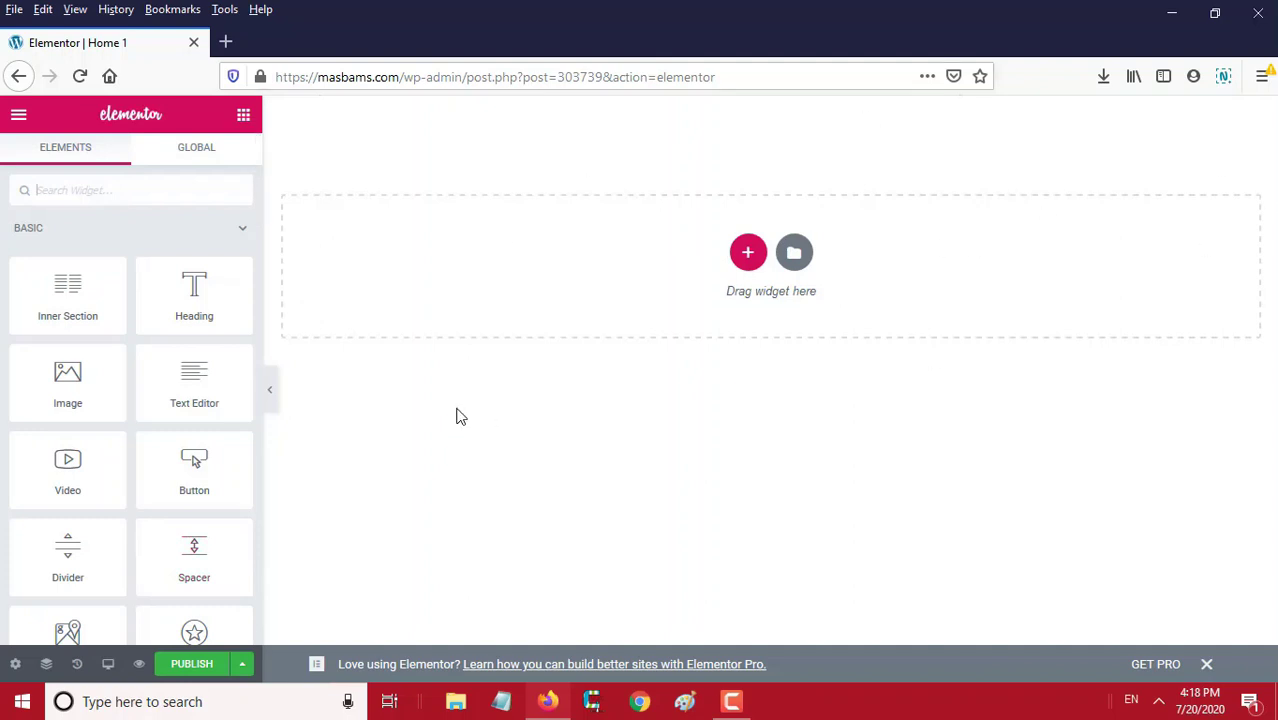
- Reopen the Home 1 page settings and set the page layout back to Elementor Full Width
{"action": "left_click", "coordinate": [16, 666]}
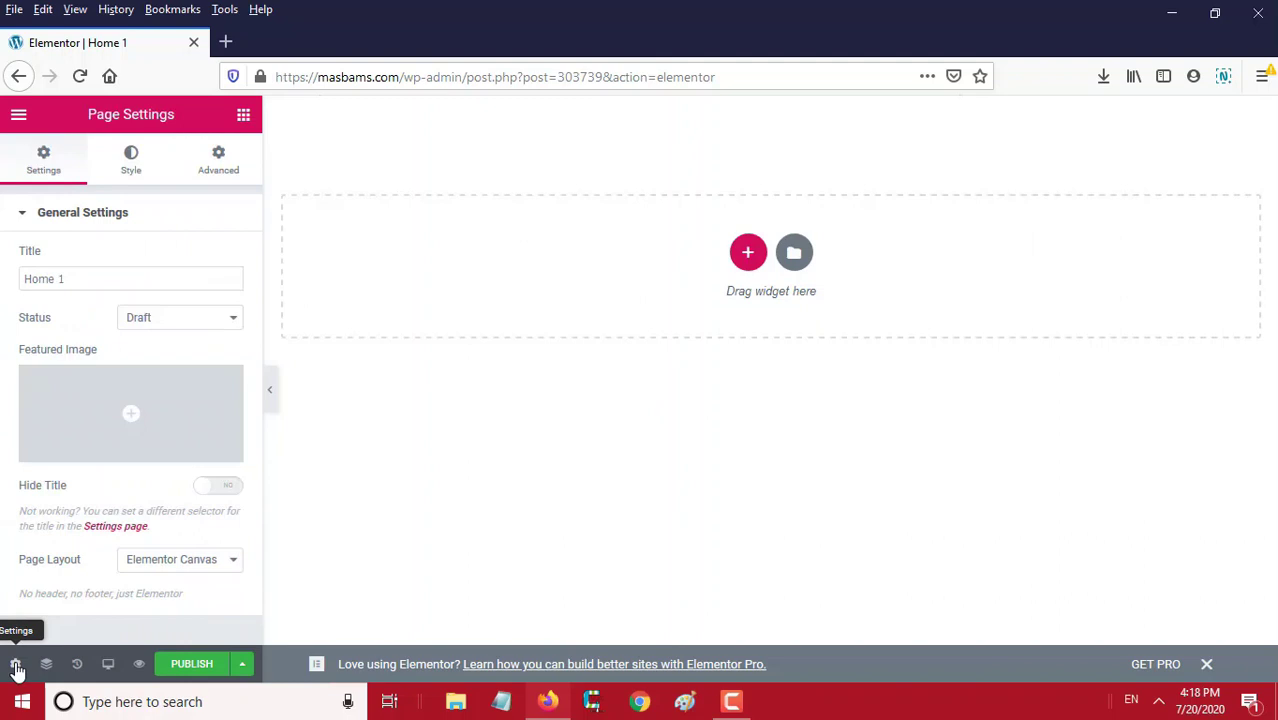
{"action": "left_click", "coordinate": [227, 566]}
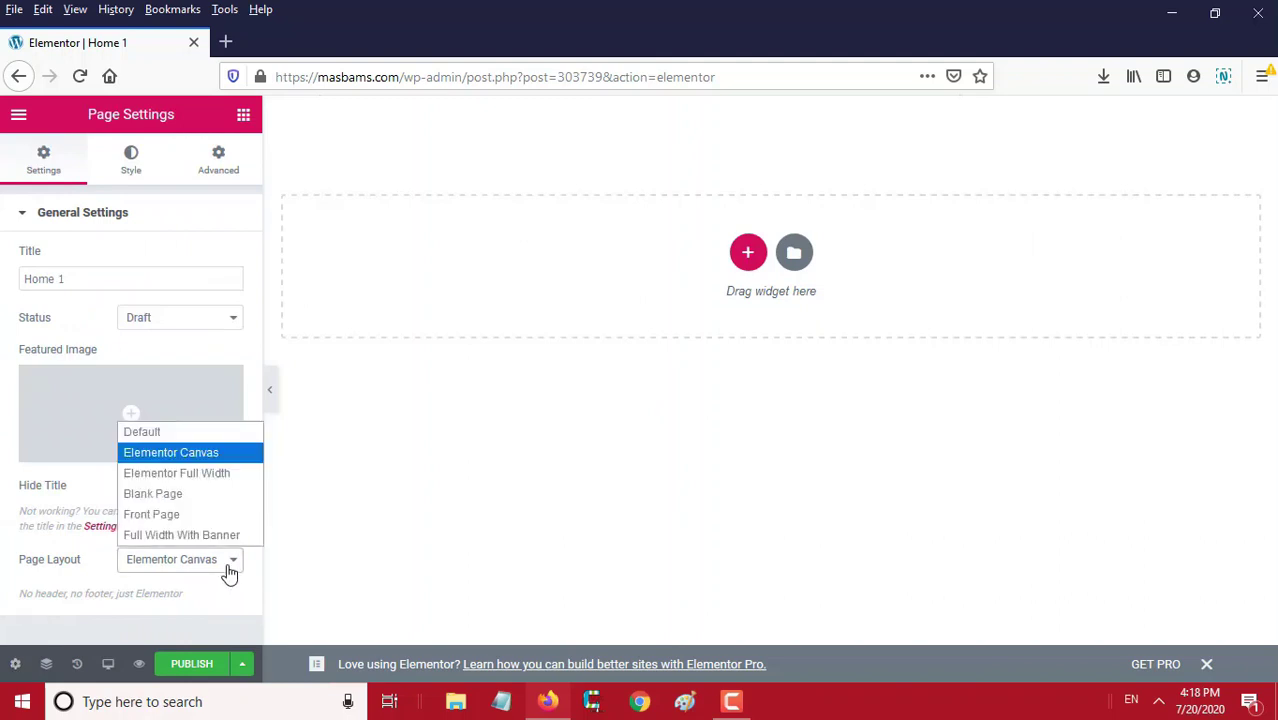
{"action": "left_click", "coordinate": [227, 485]}
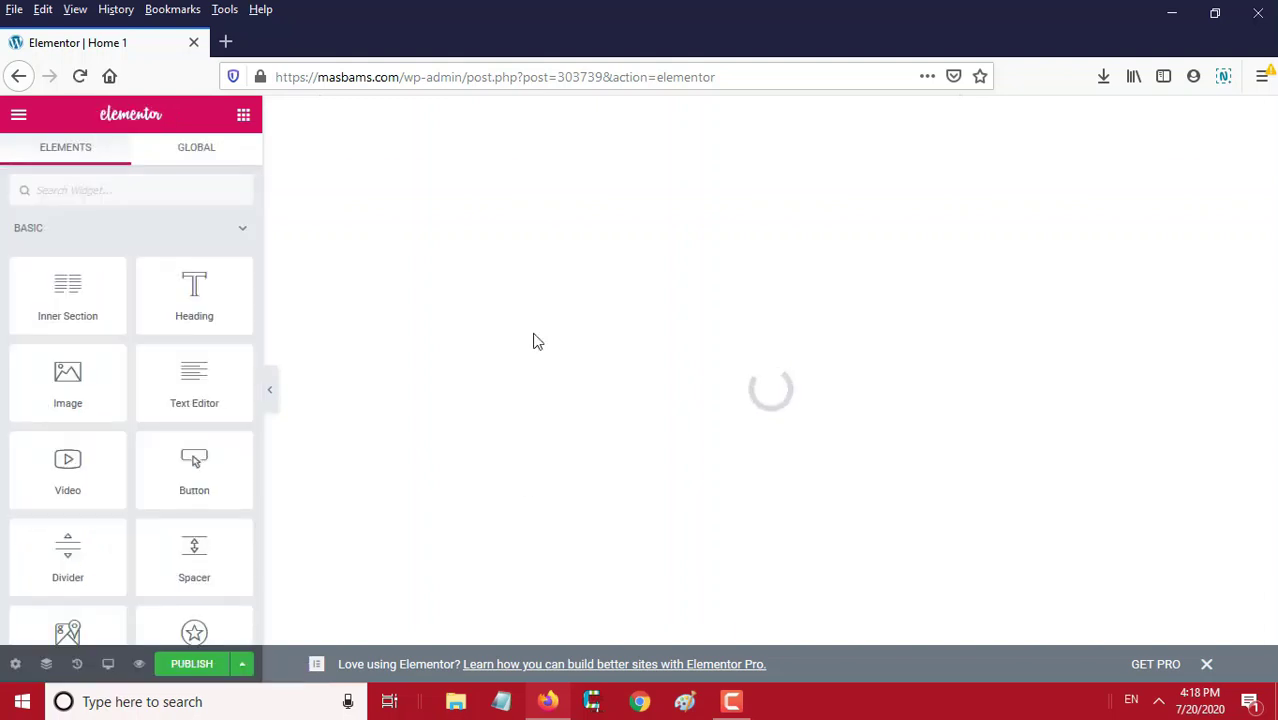
- Examine the full-width page preview, including its header menu, title area, empty widget area and footer columns
{"action": "scroll", "coordinate": [670, 440], "scroll_direction": "down", "scroll_amount": 5}
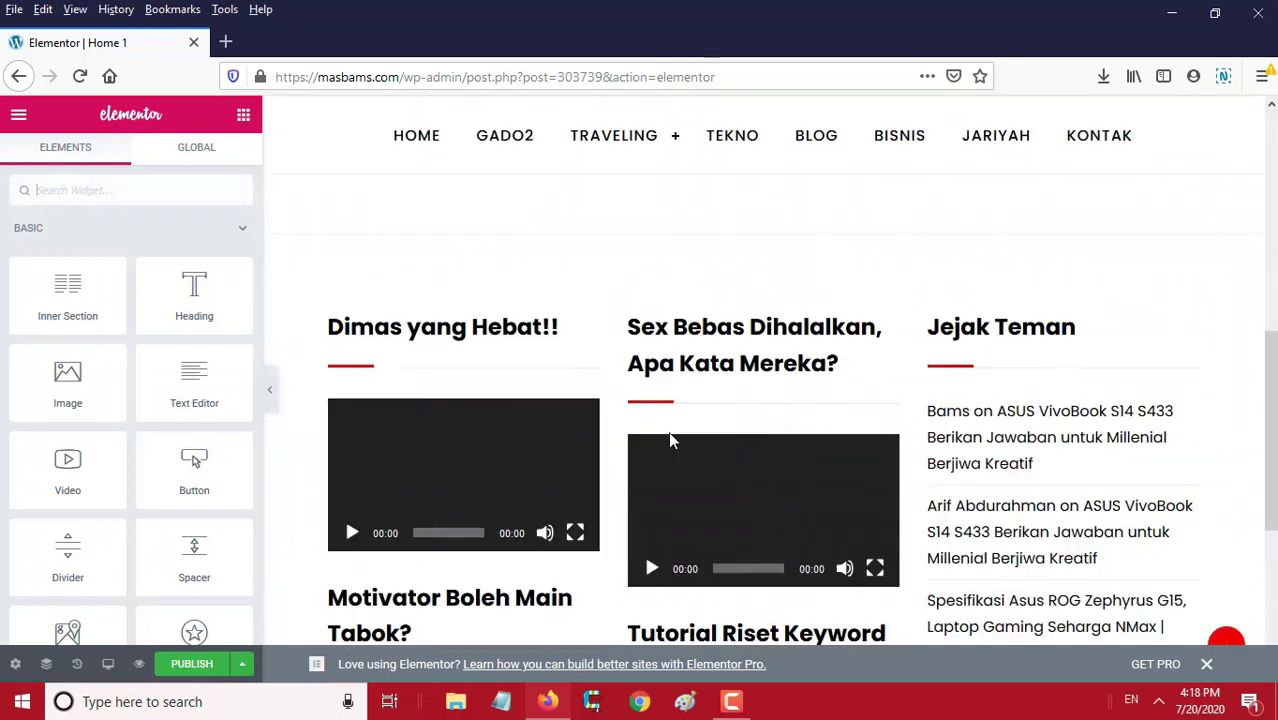
{"action": "scroll", "coordinate": [670, 440], "scroll_direction": "down", "scroll_amount": 3}
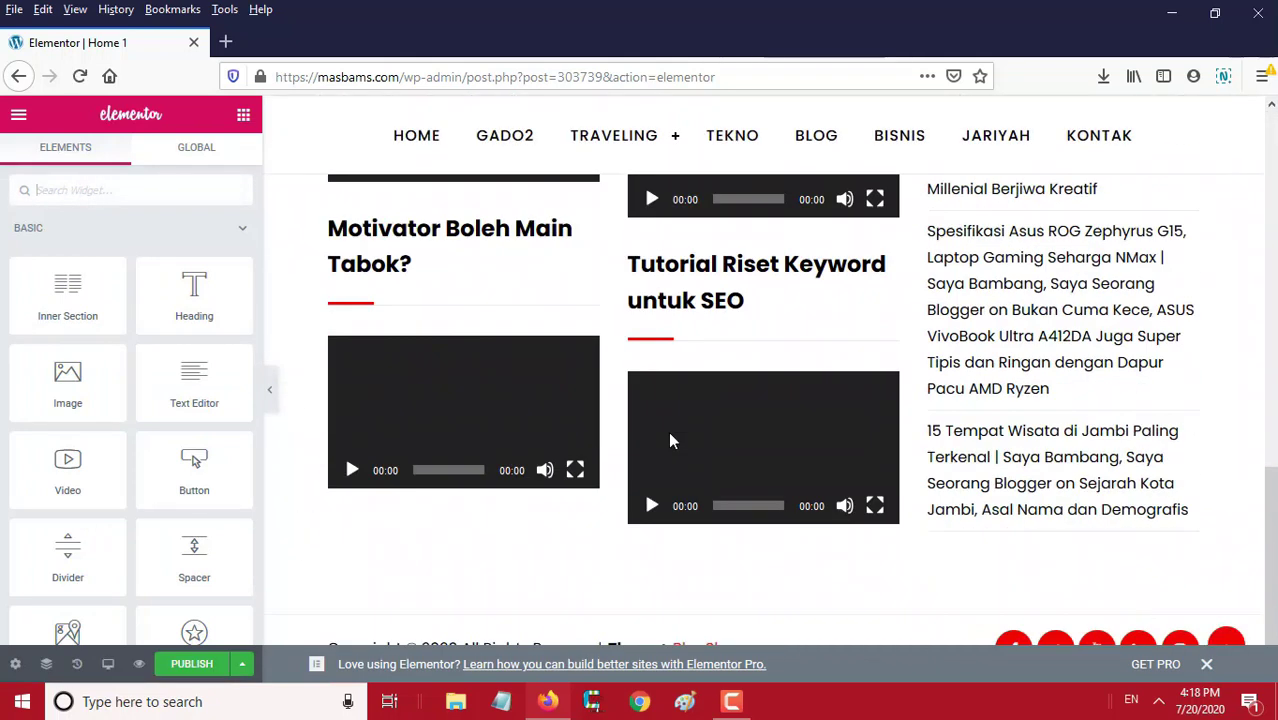
{"action": "scroll", "coordinate": [670, 440], "scroll_direction": "up", "scroll_amount": 4}
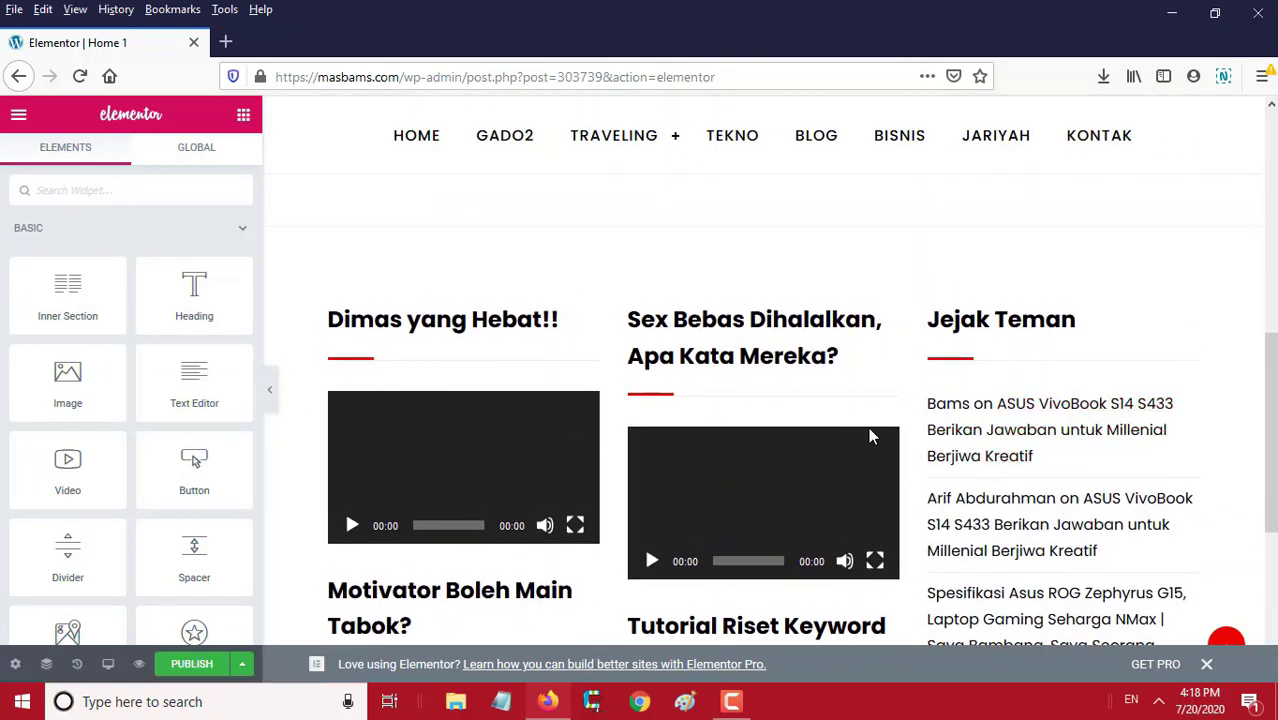
{"action": "scroll", "coordinate": [870, 434], "scroll_direction": "up", "scroll_amount": 5}
{"action": "scroll", "coordinate": [870, 434], "scroll_direction": "up", "scroll_amount": 2}
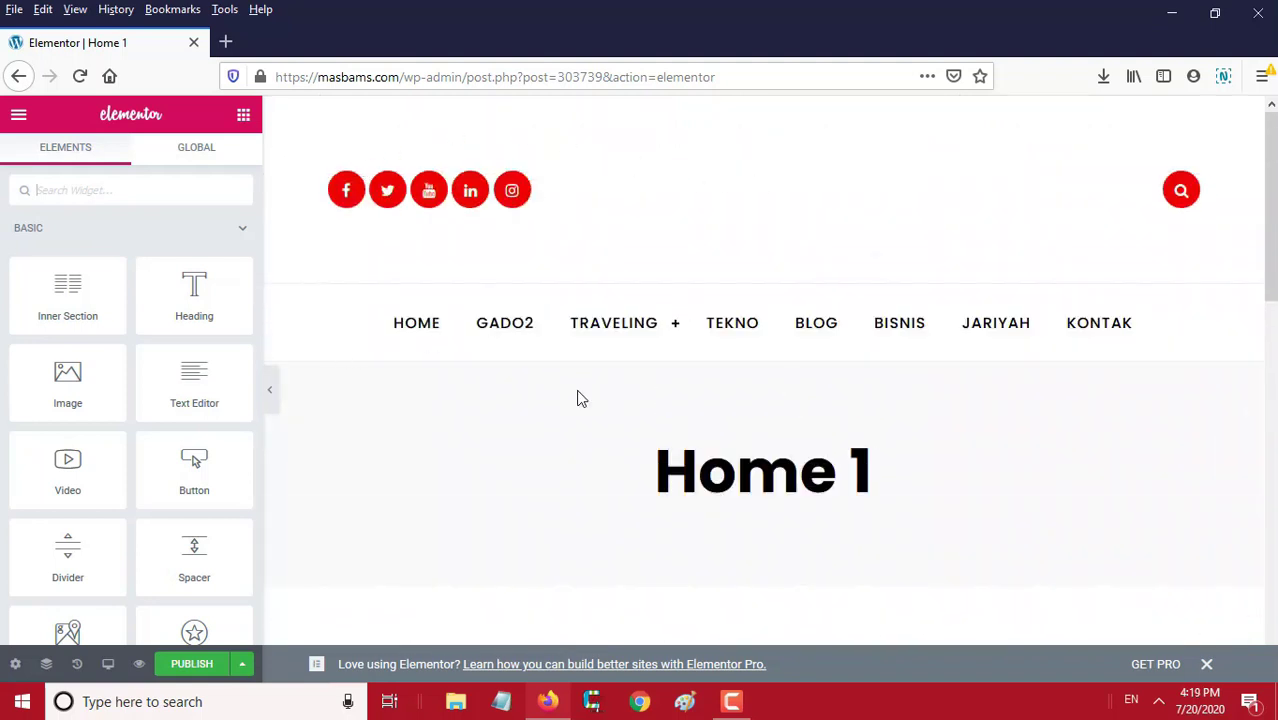
{"action": "scroll", "coordinate": [630, 385], "scroll_direction": "down", "scroll_amount": 3}
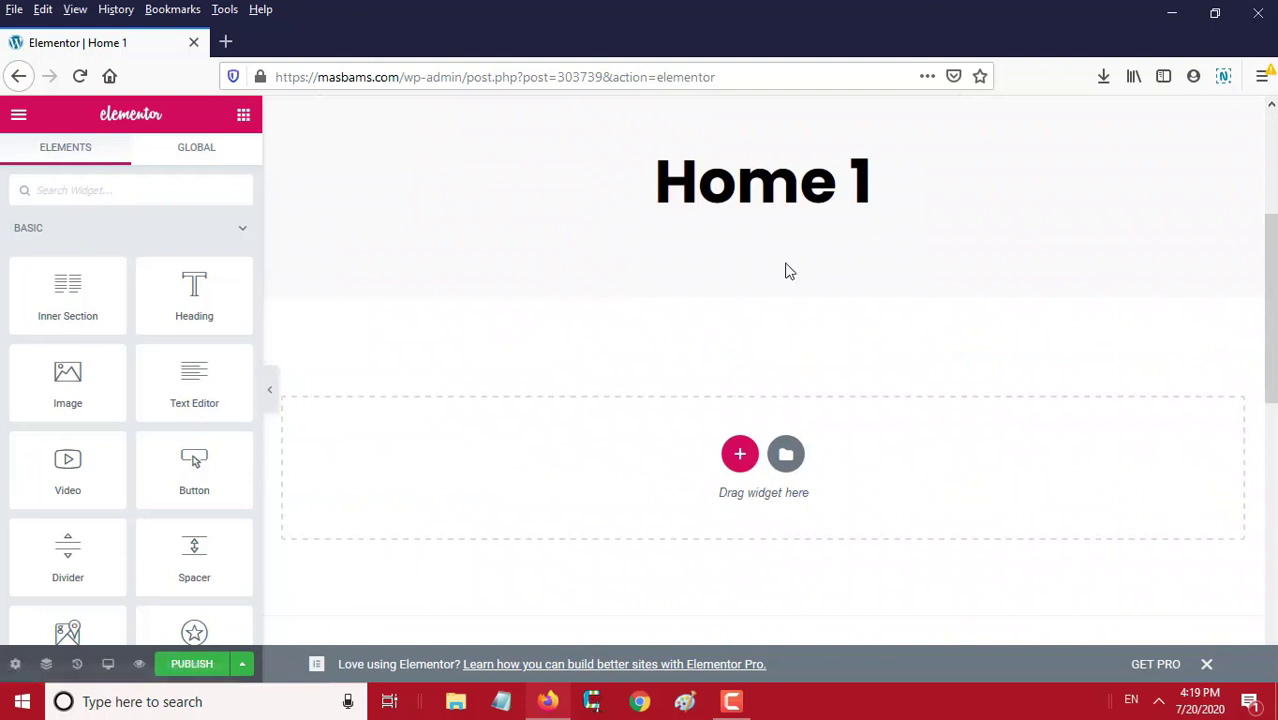
{"action": "scroll", "coordinate": [707, 323], "scroll_direction": "down", "scroll_amount": 1}
{"action": "scroll", "coordinate": [611, 399], "scroll_direction": "down", "scroll_amount": 2}
{"action": "scroll", "coordinate": [611, 399], "scroll_direction": "up", "scroll_amount": 4}
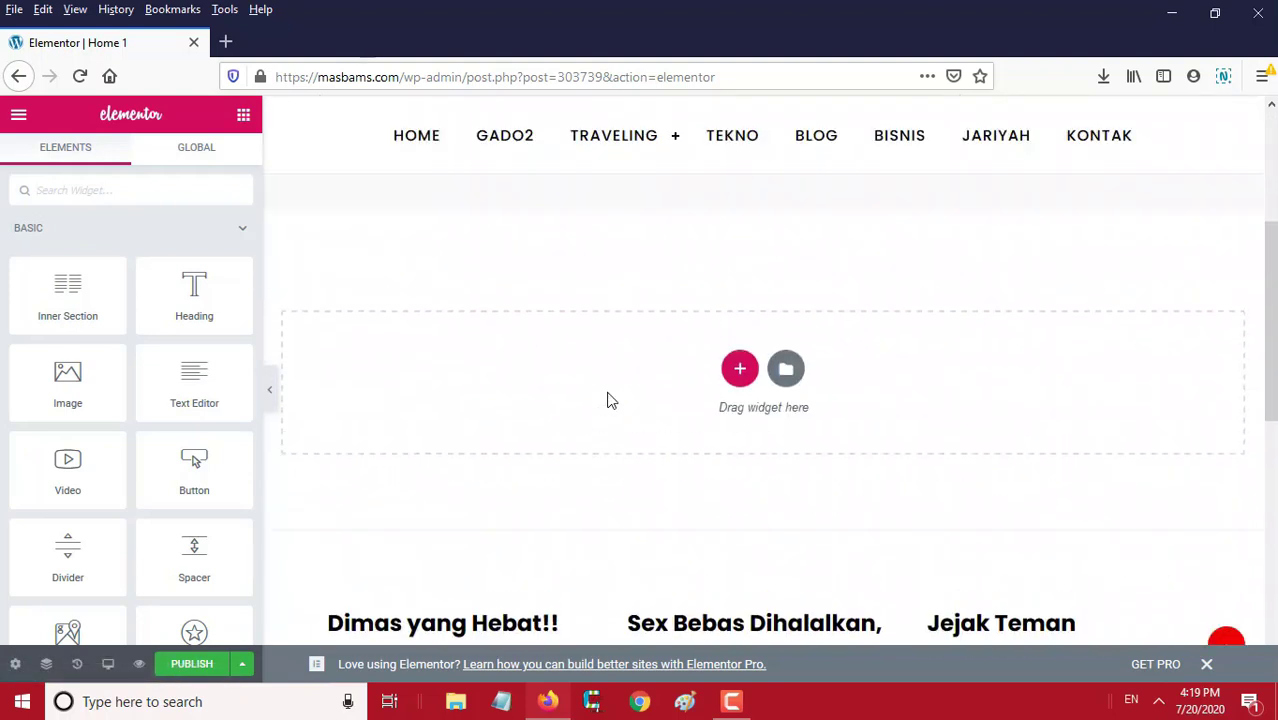
{"action": "scroll", "coordinate": [609, 400], "scroll_direction": "down", "scroll_amount": 1}
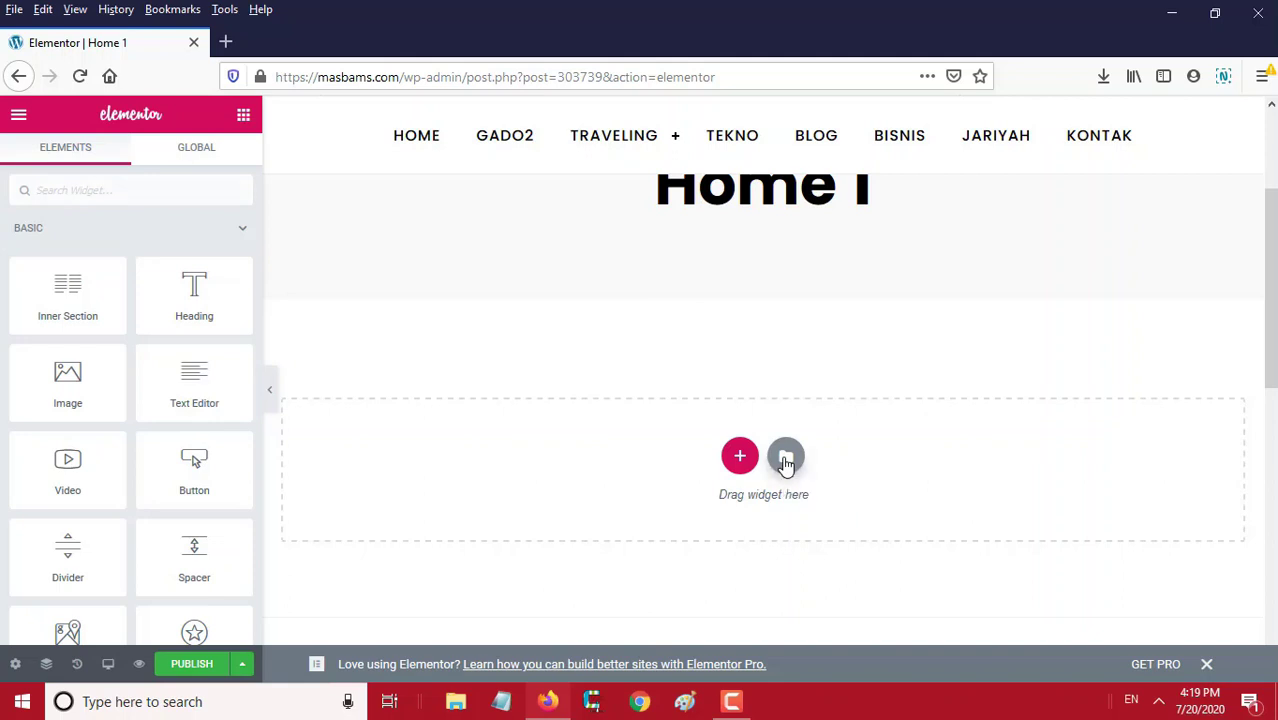
- Open the template library from the empty widget area and look over the first rows of page templates
{"action": "left_click", "coordinate": [786, 458]}
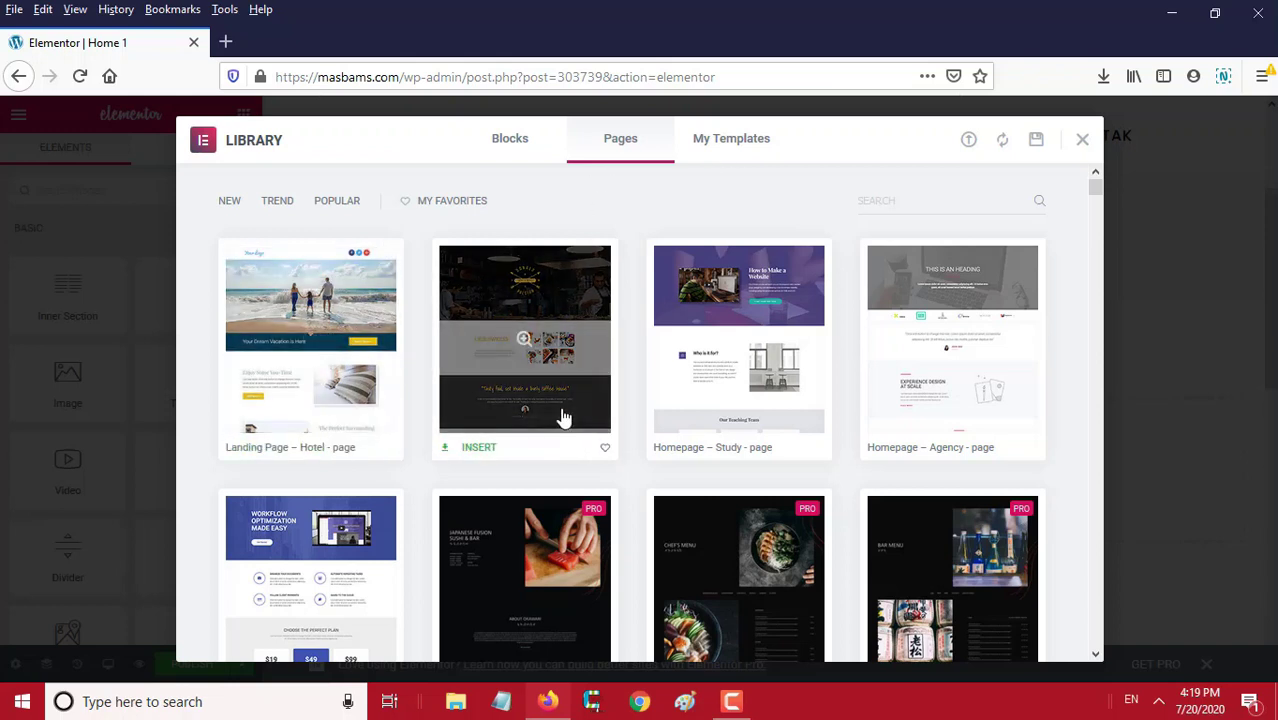
{"action": "scroll", "coordinate": [764, 377], "scroll_direction": "down", "scroll_amount": 2}
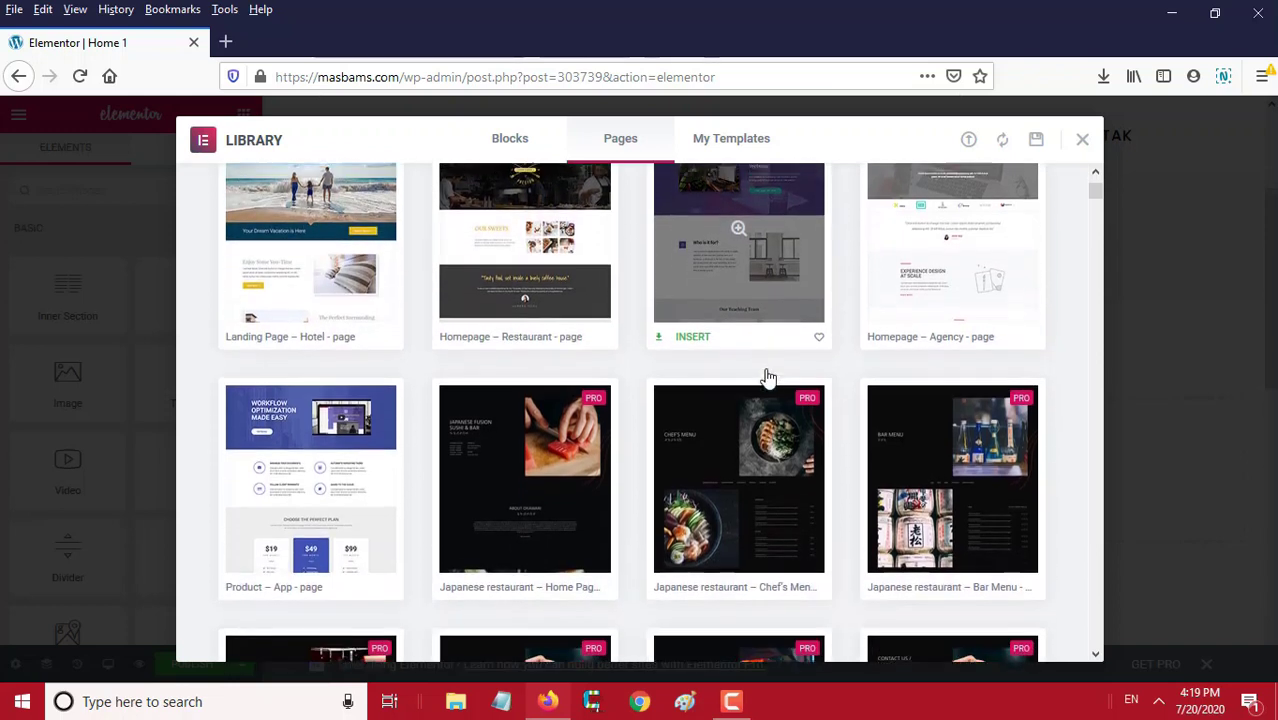
{"action": "scroll", "coordinate": [543, 515], "scroll_direction": "down", "scroll_amount": 2}
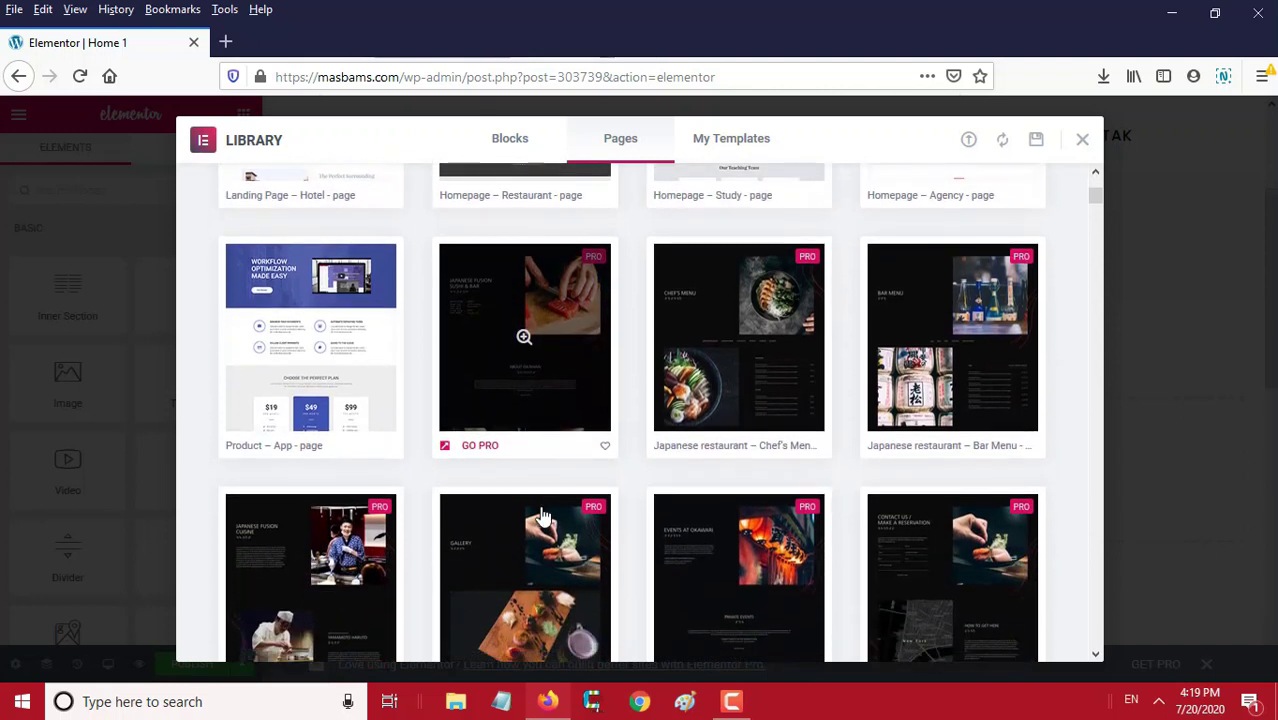
{"action": "scroll", "coordinate": [543, 515], "scroll_direction": "up", "scroll_amount": 4}
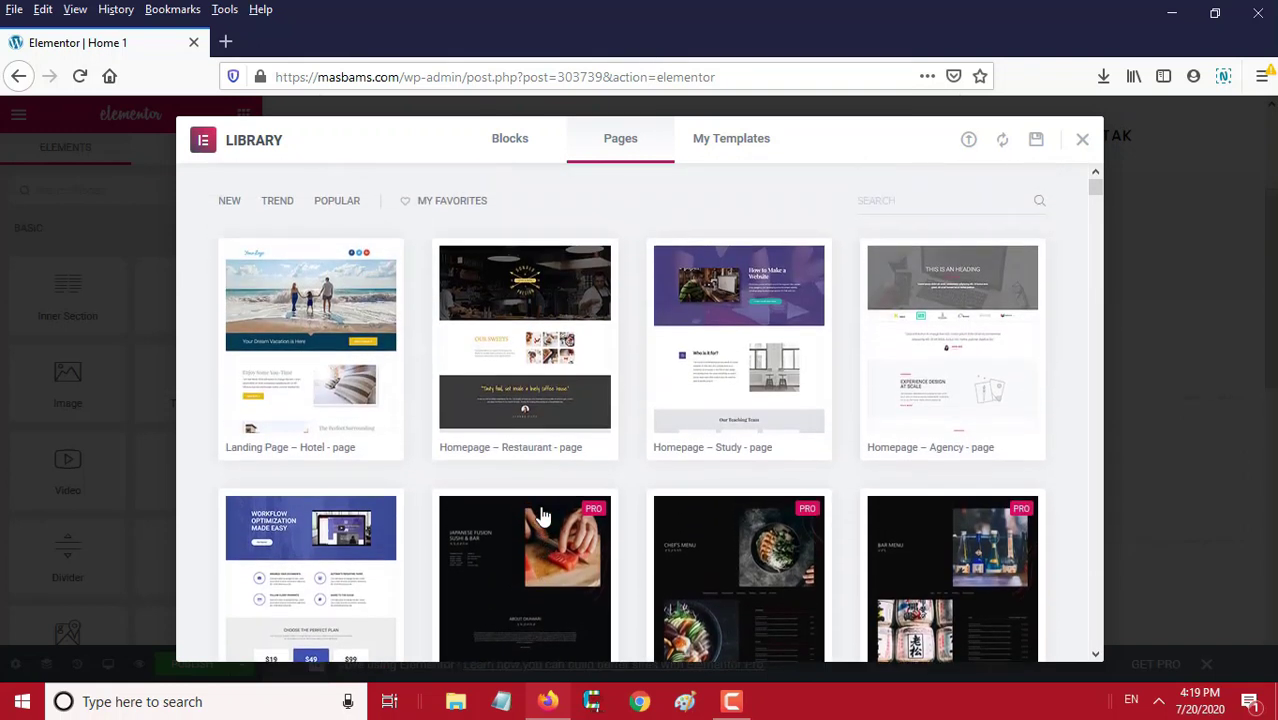
{"action": "scroll", "coordinate": [522, 562], "scroll_direction": "down", "scroll_amount": 3}
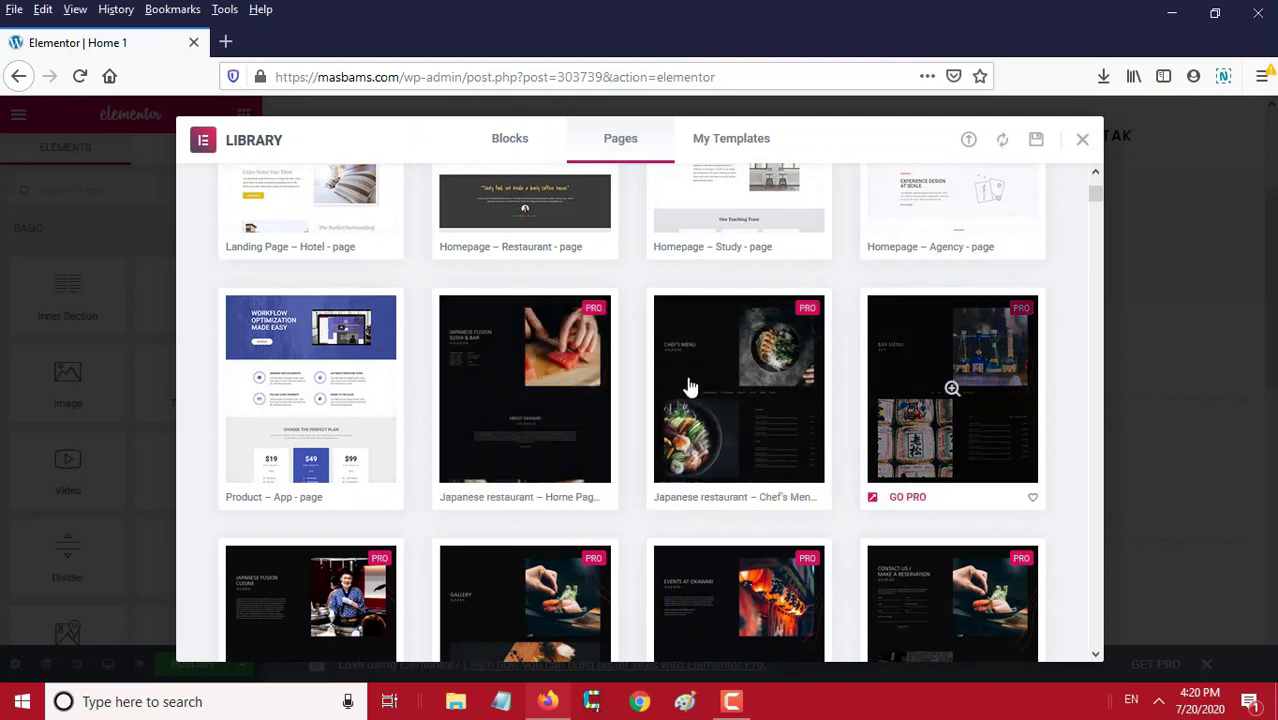
{"action": "scroll", "coordinate": [688, 387], "scroll_direction": "up", "scroll_amount": 3}
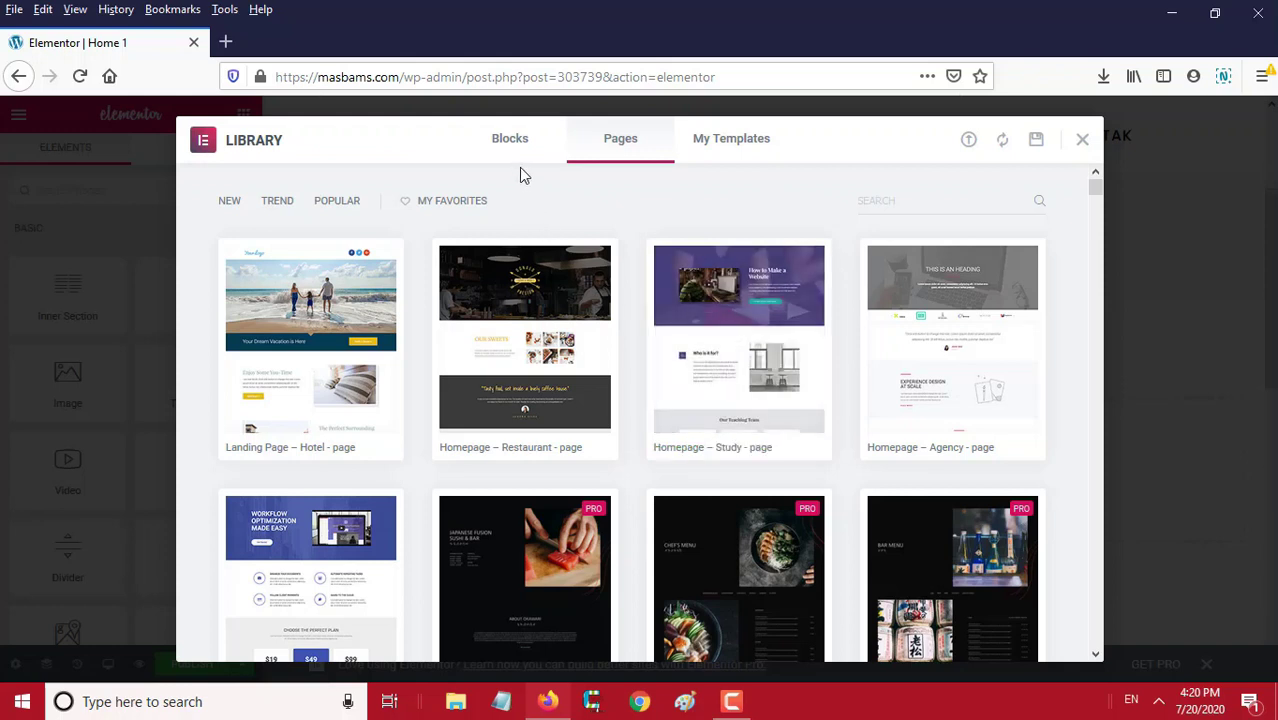
- Find the free Homepage – Business page template in the library and open its preview
{"action": "mouse_move", "coordinate": [648, 368]}
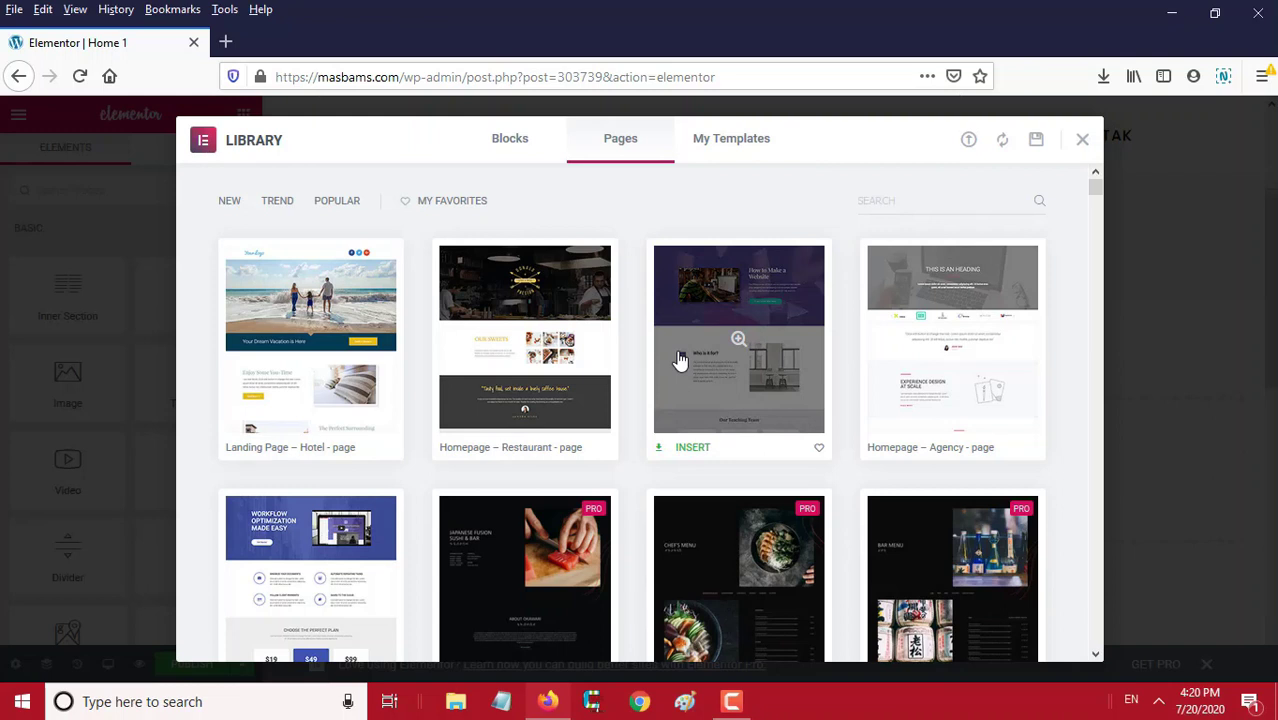
{"action": "scroll", "coordinate": [679, 360], "scroll_direction": "down", "scroll_amount": 1}
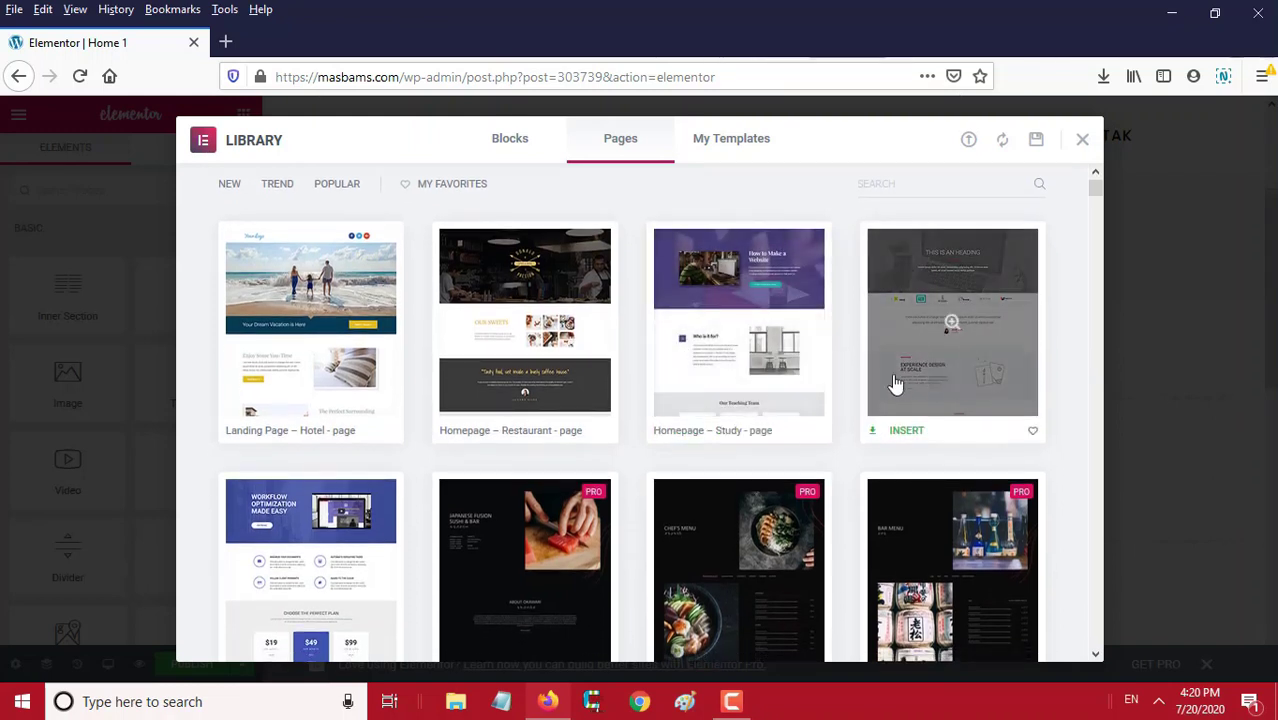
{"action": "scroll", "coordinate": [508, 434], "scroll_direction": "down", "scroll_amount": 1}
{"action": "scroll", "coordinate": [508, 437], "scroll_direction": "down", "scroll_amount": 4}
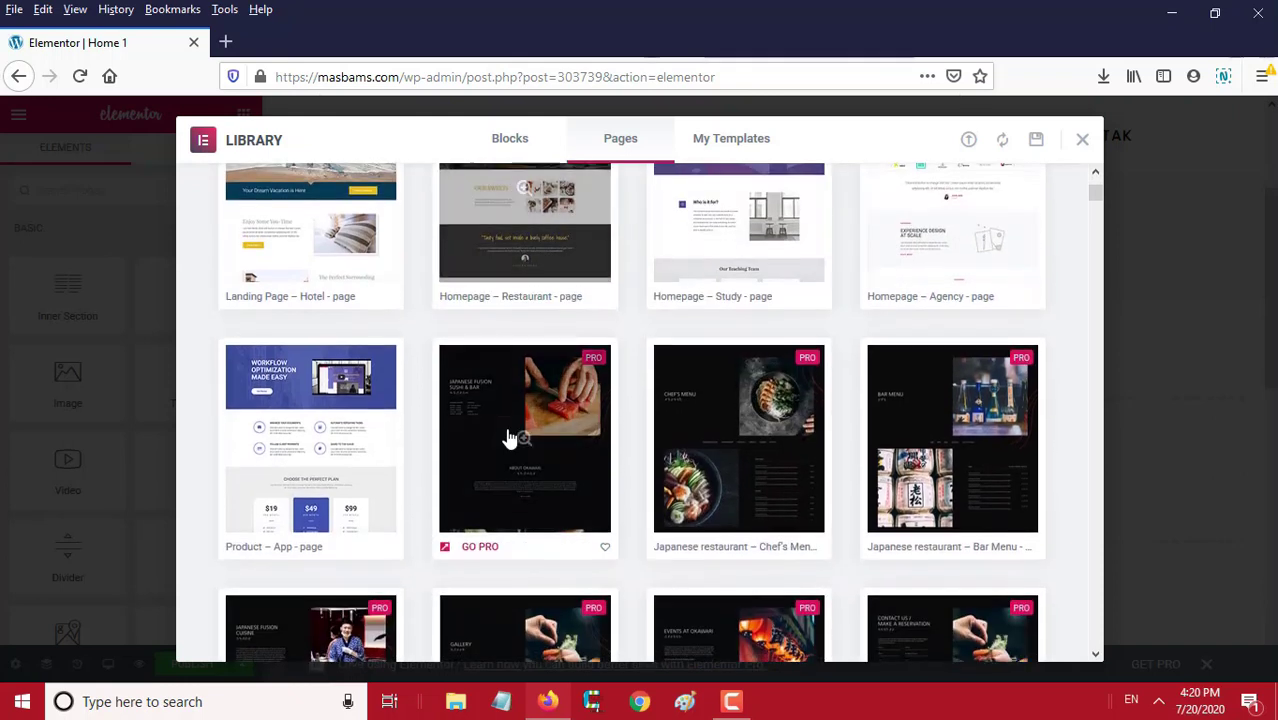
{"action": "scroll", "coordinate": [335, 363], "scroll_direction": "up", "scroll_amount": 1}
{"action": "scroll", "coordinate": [335, 363], "scroll_direction": "down", "scroll_amount": 9}
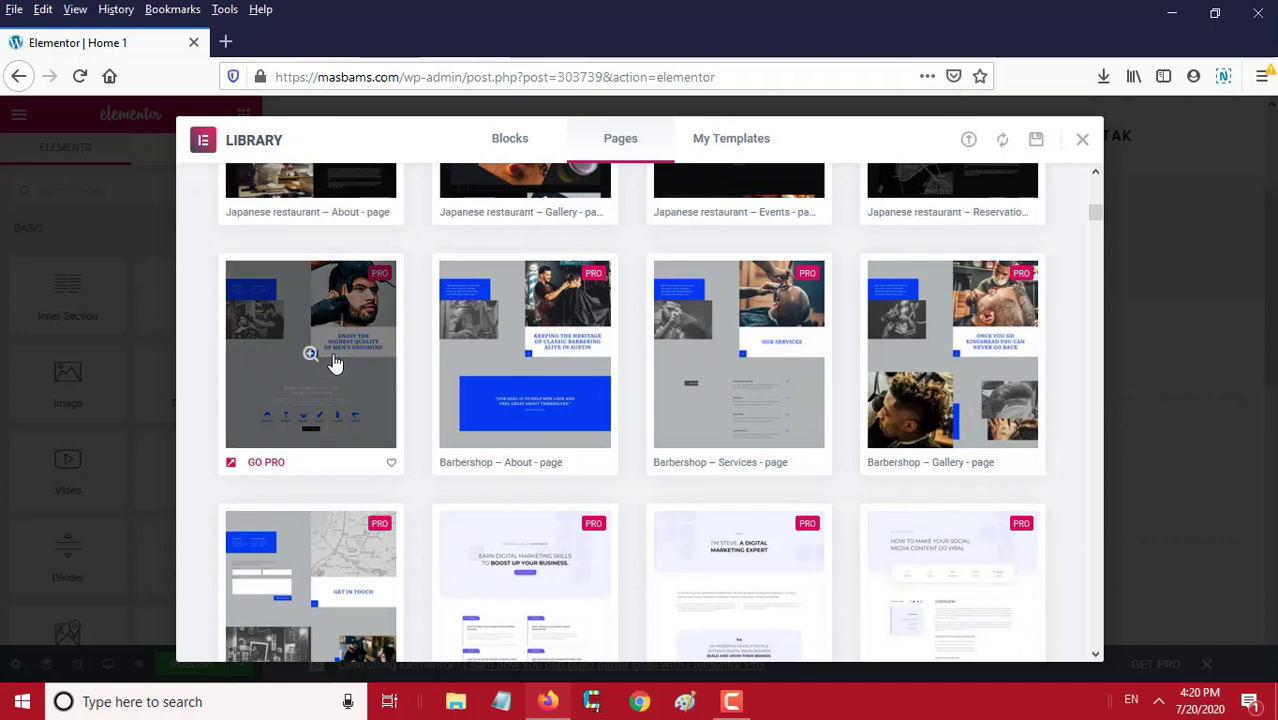
{"action": "scroll", "coordinate": [335, 363], "scroll_direction": "down", "scroll_amount": 6}
{"action": "scroll", "coordinate": [335, 363], "scroll_direction": "down", "scroll_amount": 5}
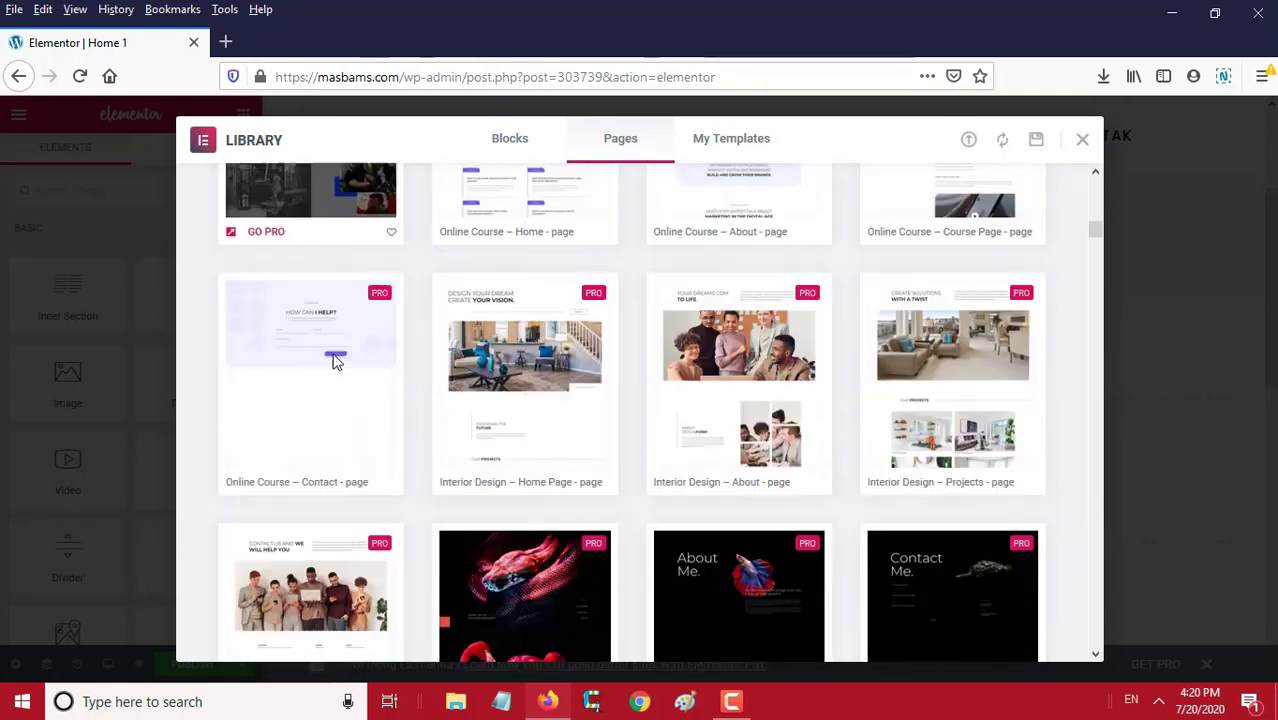
{"action": "scroll", "coordinate": [403, 537], "scroll_direction": "down", "scroll_amount": 15}
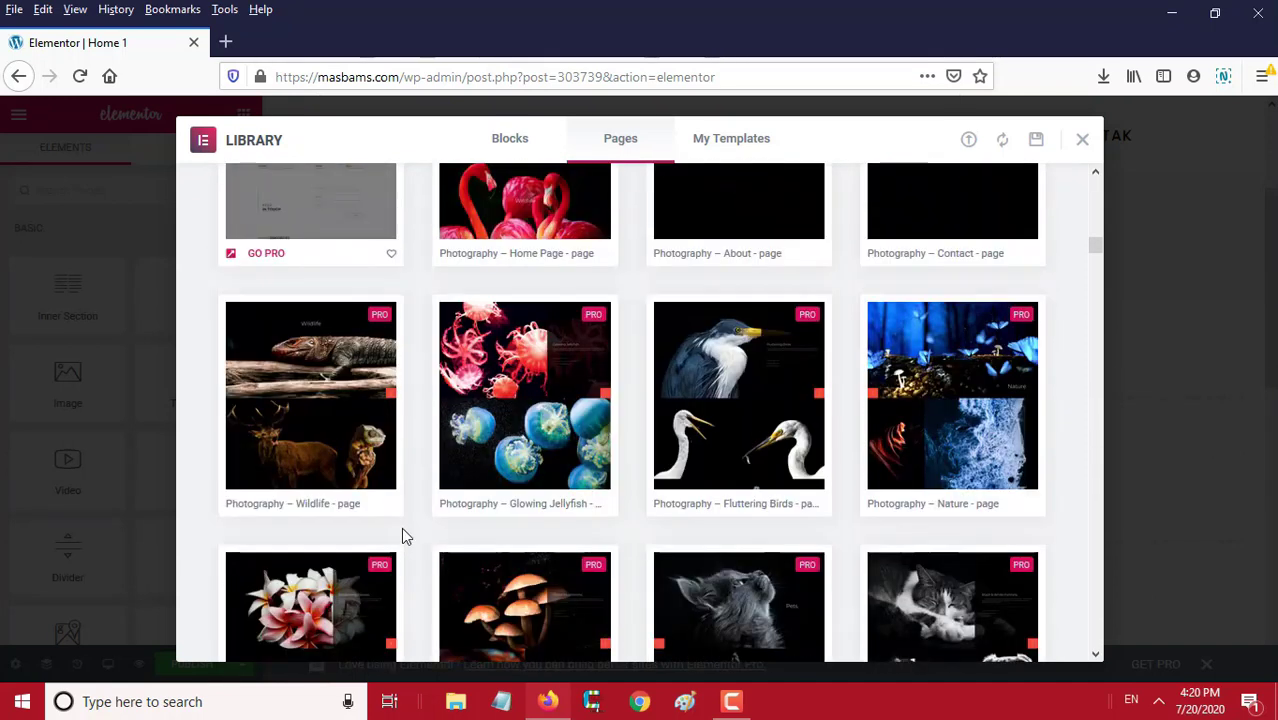
{"action": "scroll", "coordinate": [403, 537], "scroll_direction": "down", "scroll_amount": 10}
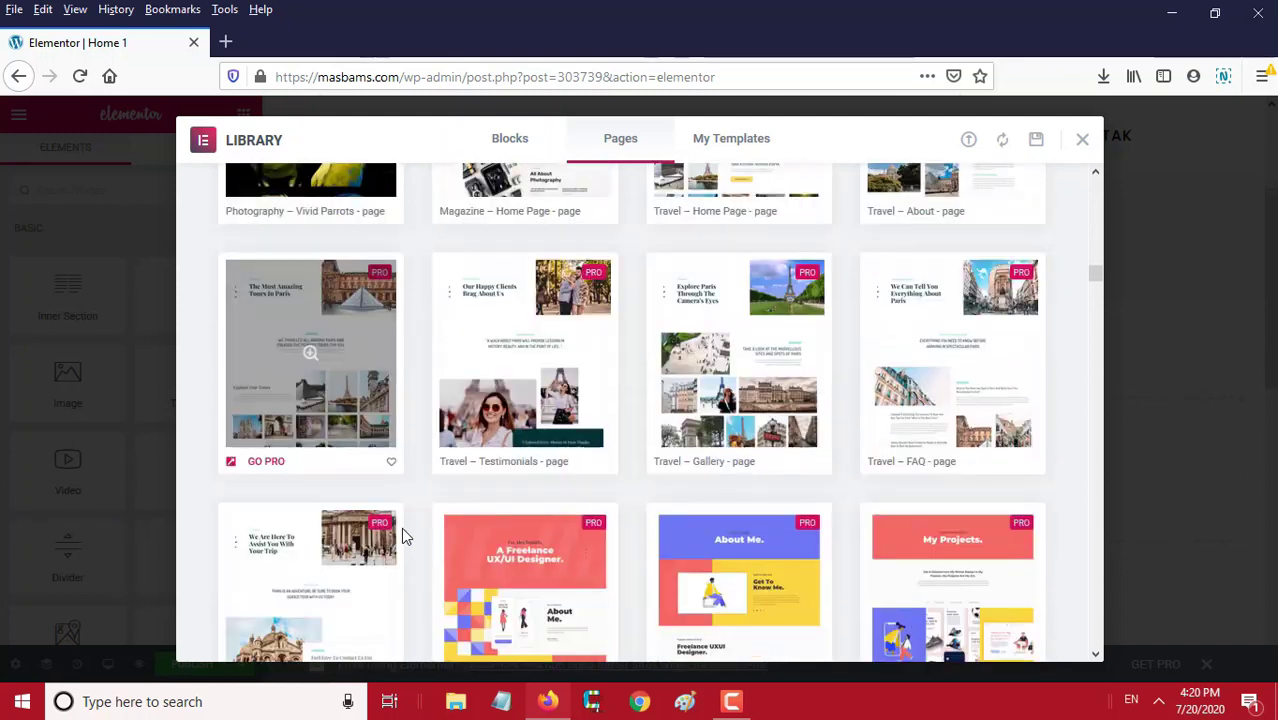
{"action": "scroll", "coordinate": [403, 537], "scroll_direction": "up", "scroll_amount": 3}
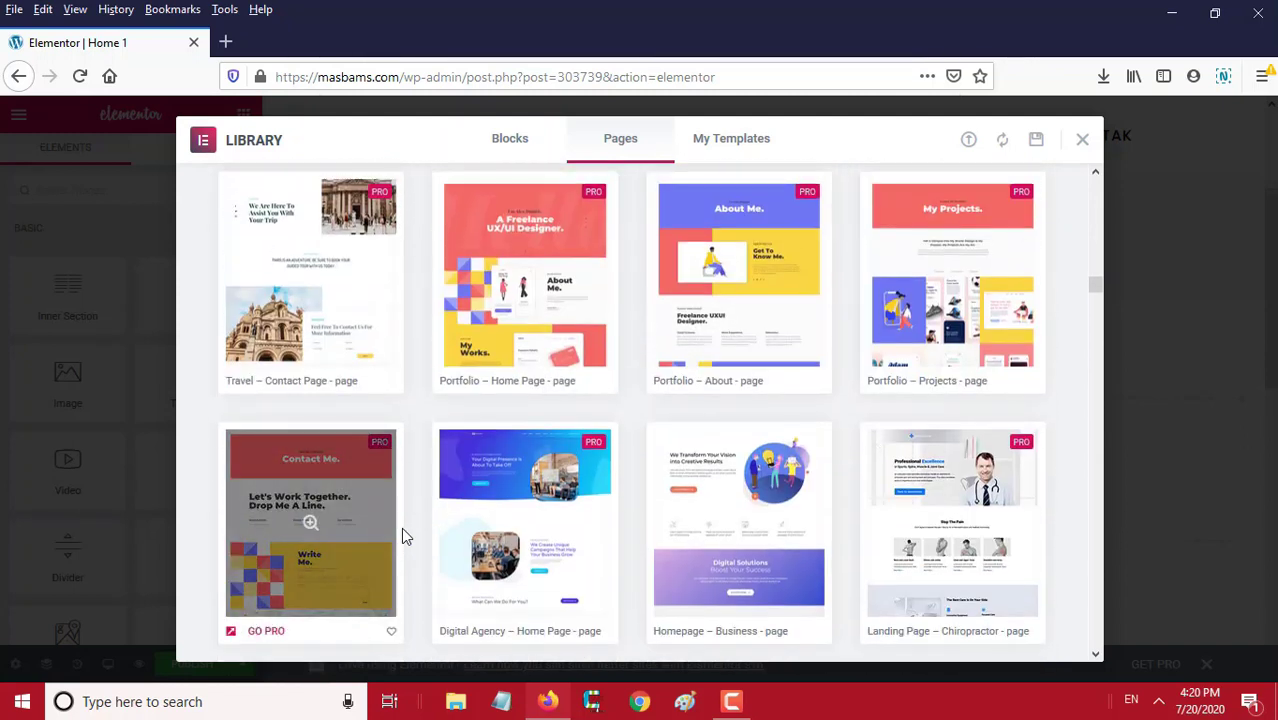
{"action": "scroll", "coordinate": [402, 531], "scroll_direction": "down", "scroll_amount": 3}
{"action": "mouse_move", "coordinate": [770, 445]}
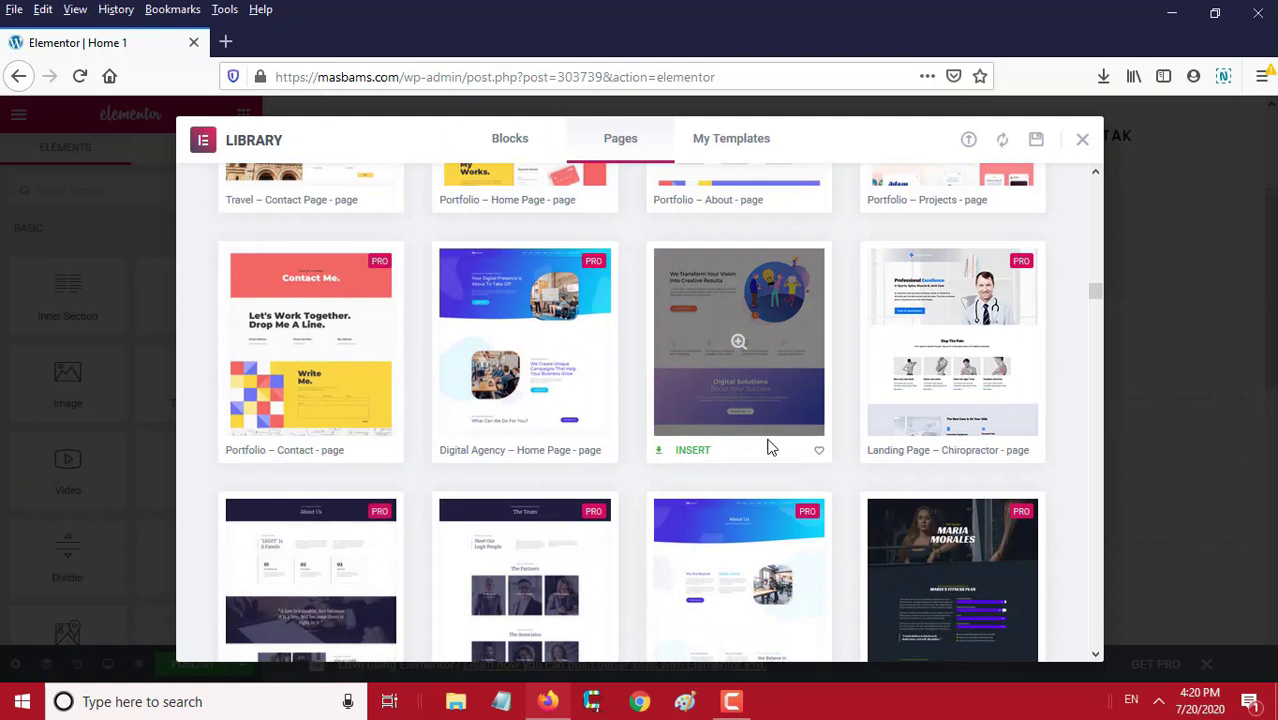
{"action": "left_click", "coordinate": [739, 344]}
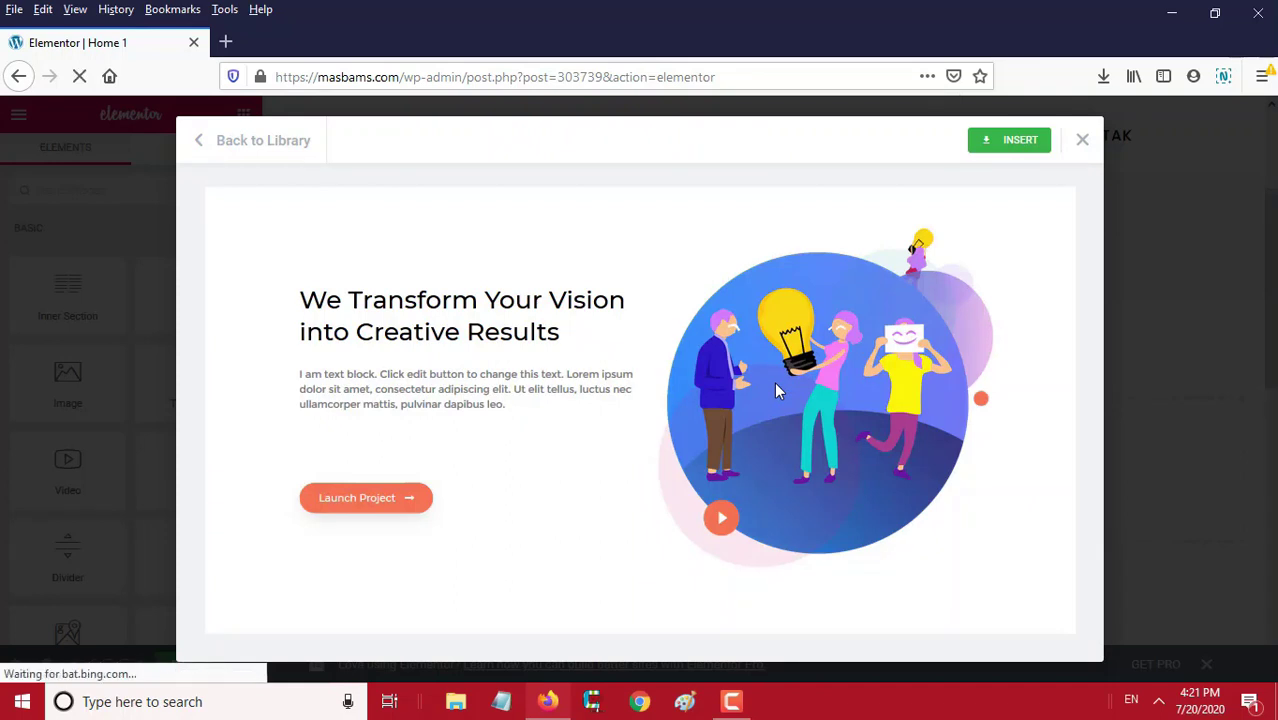
- Examine the Homepage – Business template preview from its hero section through Digital Solutions and the counters to Our Team
{"action": "scroll", "coordinate": [776, 390], "scroll_direction": "down", "scroll_amount": 3}
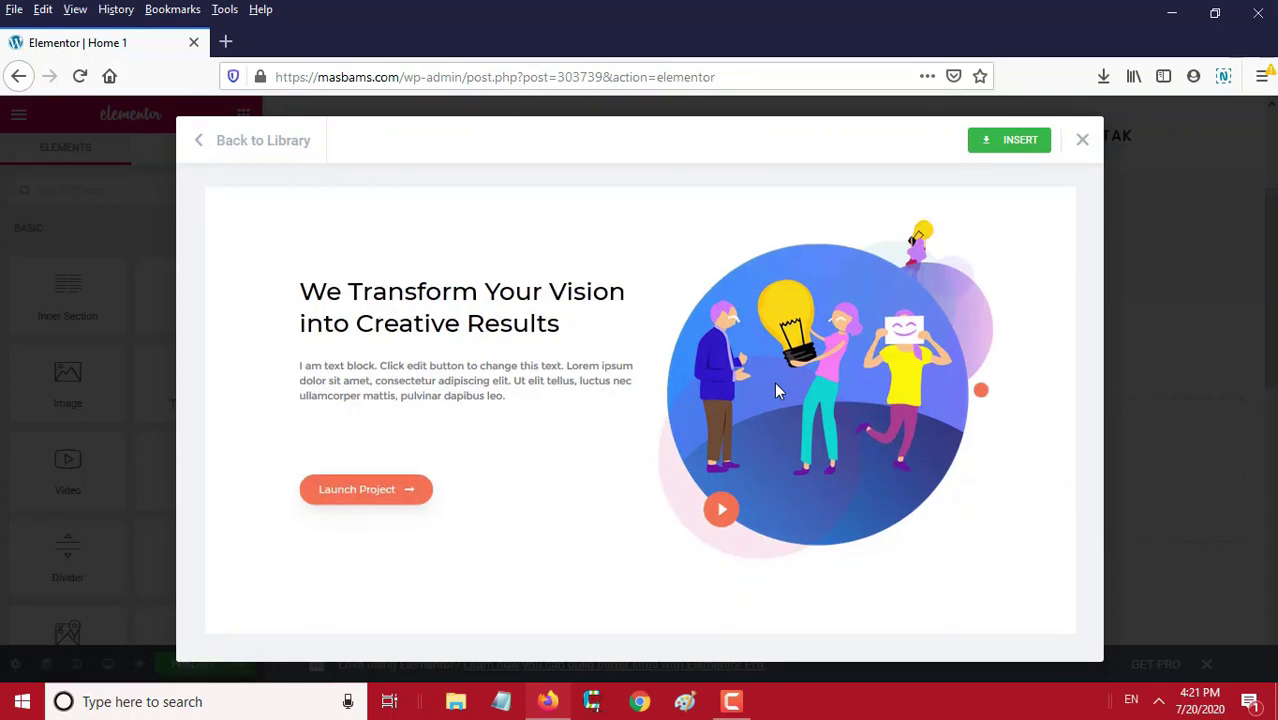
{"action": "scroll", "coordinate": [776, 390], "scroll_direction": "down", "scroll_amount": 10}
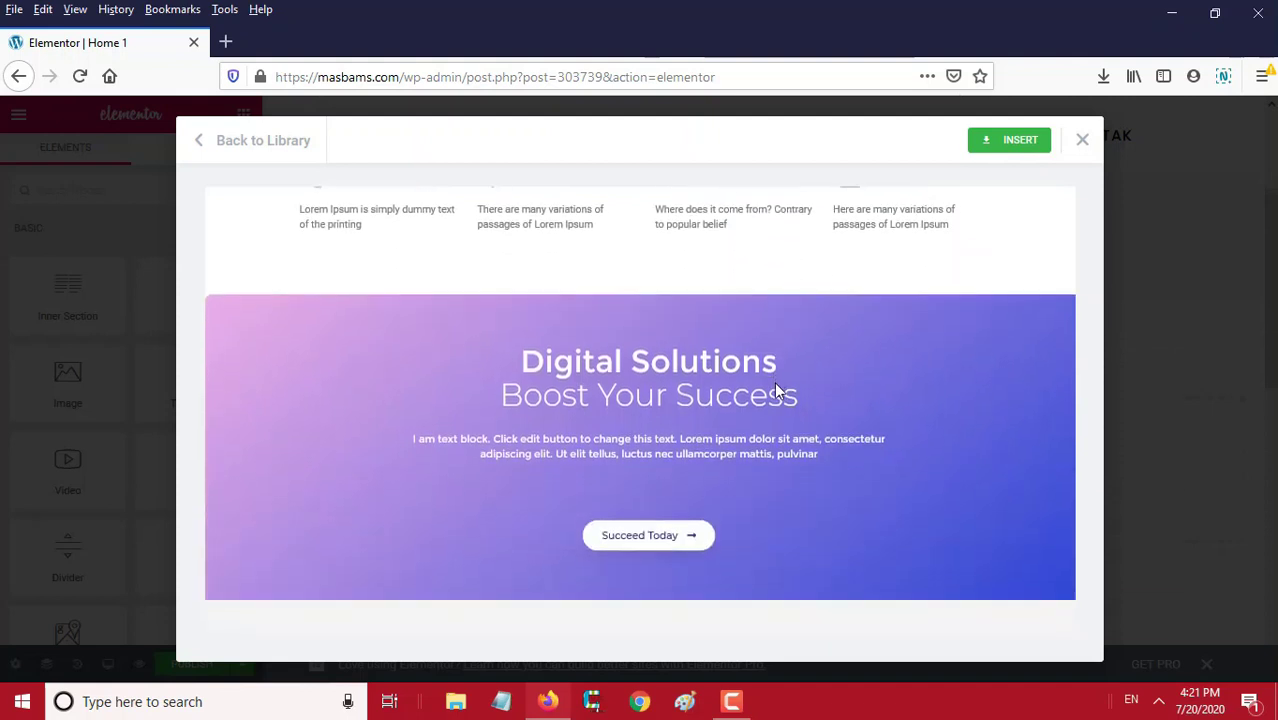
{"action": "scroll", "coordinate": [778, 391], "scroll_direction": "down", "scroll_amount": 7}
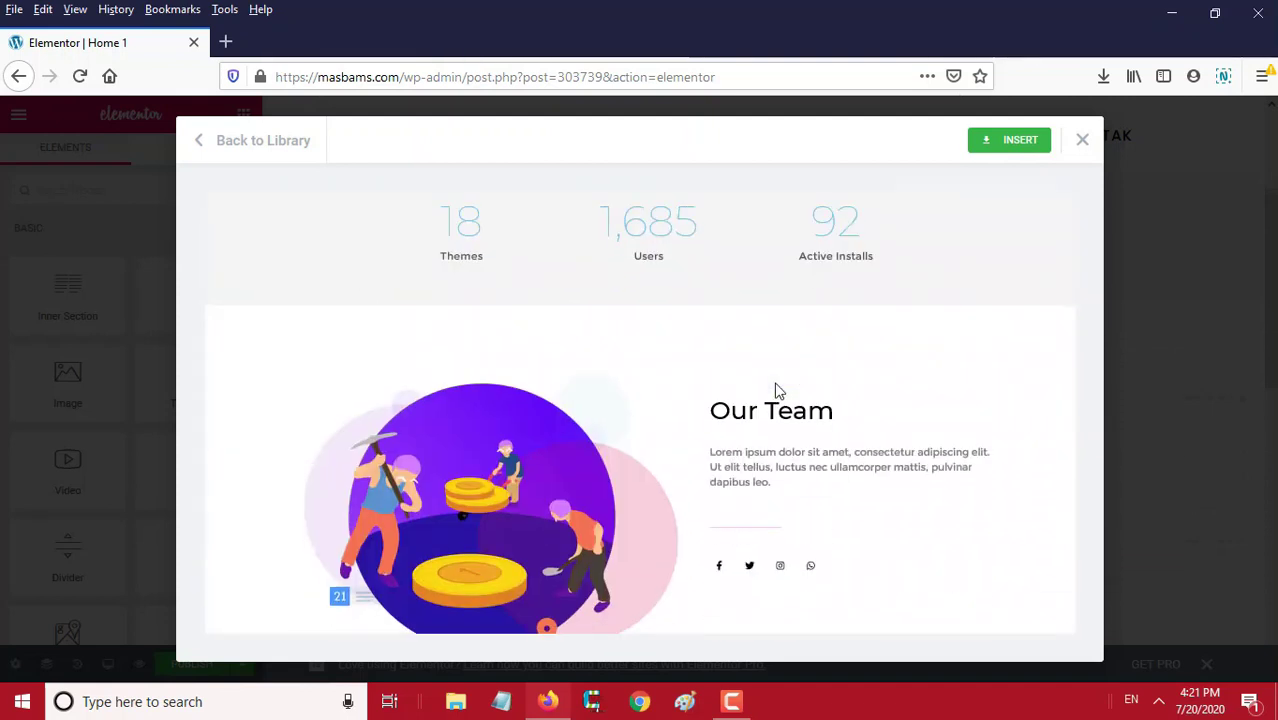
{"action": "scroll", "coordinate": [776, 385], "scroll_direction": "up", "scroll_amount": 7}
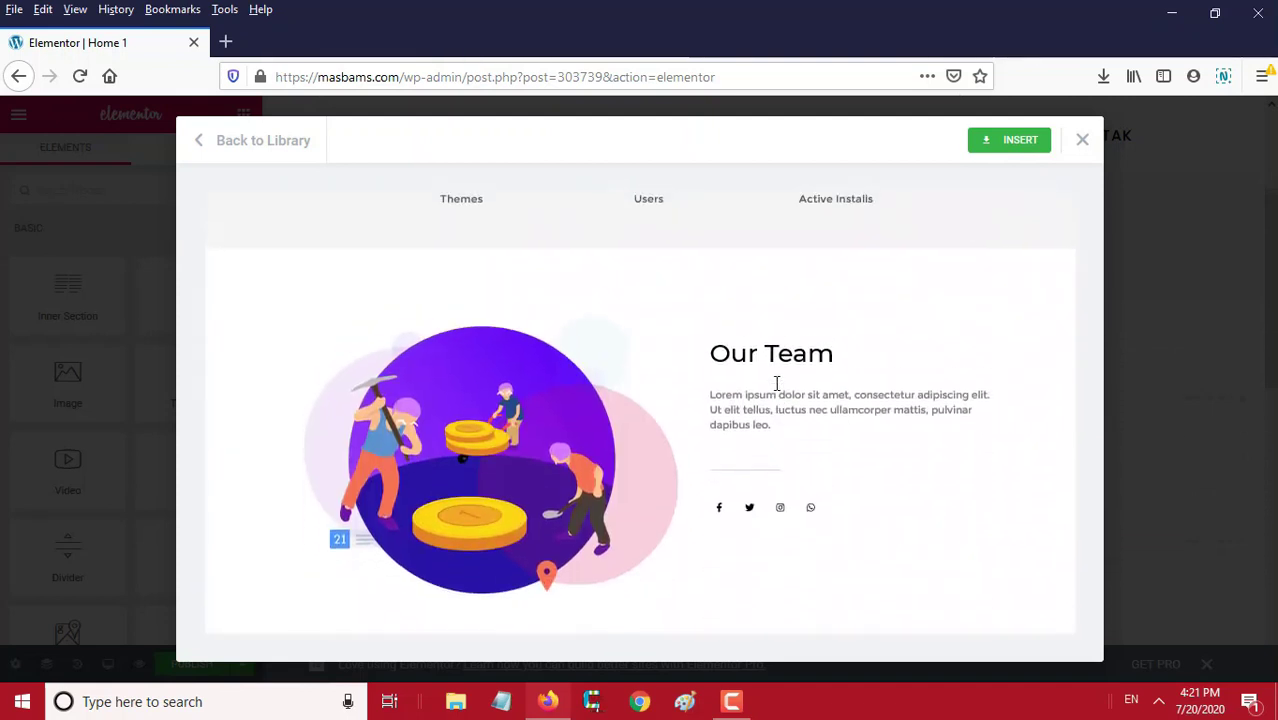
{"action": "scroll", "coordinate": [776, 383], "scroll_direction": "up", "scroll_amount": 4}
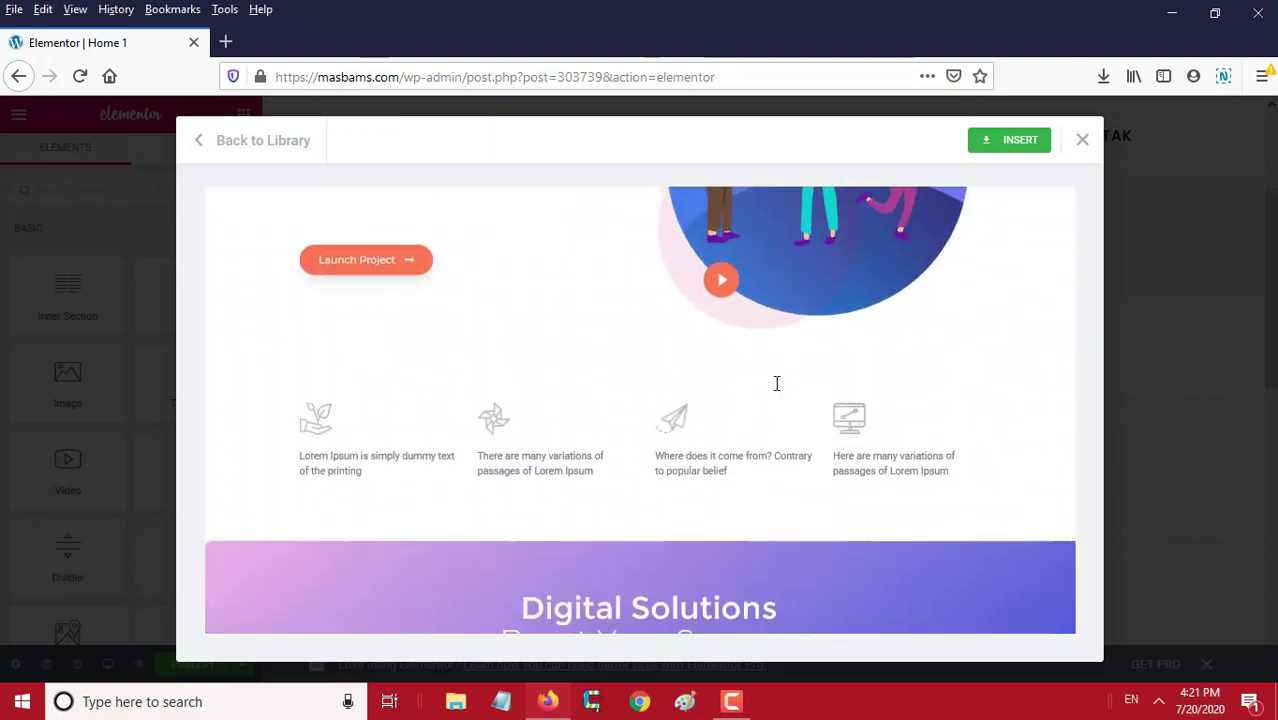
{"action": "scroll", "coordinate": [776, 390], "scroll_direction": "up", "scroll_amount": 1}
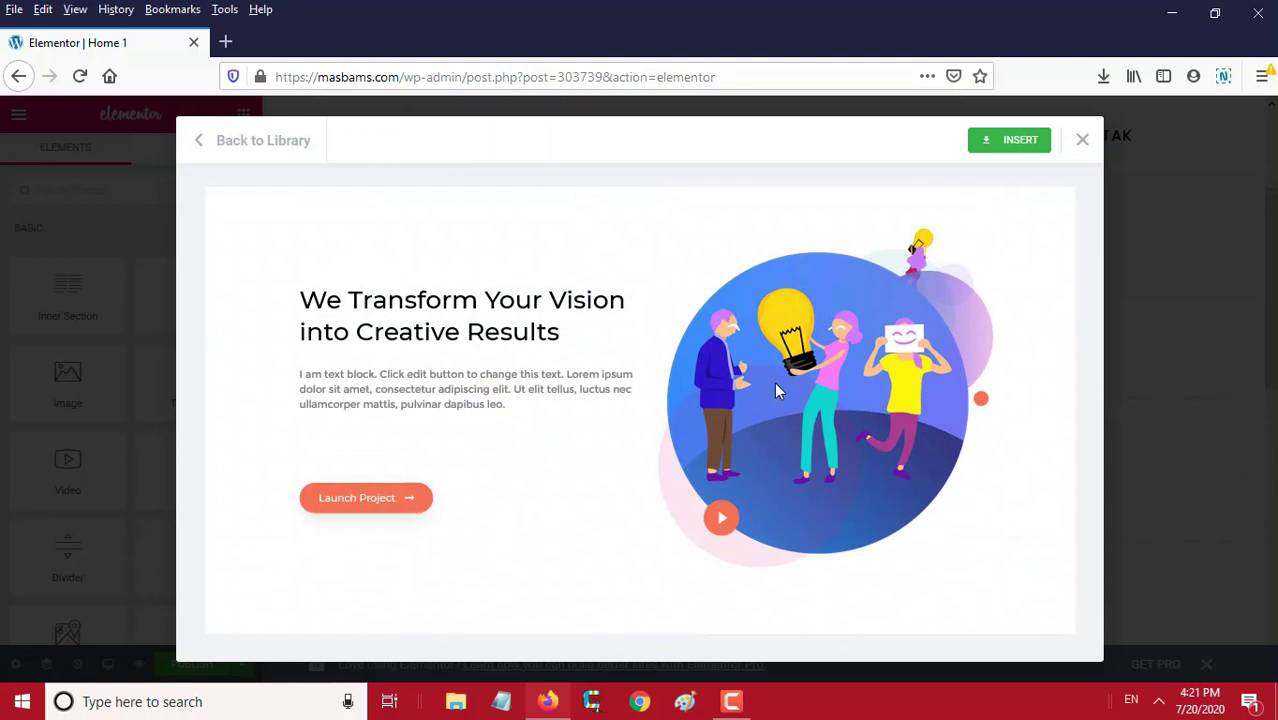
{"action": "scroll", "coordinate": [776, 386], "scroll_direction": "down", "scroll_amount": 5}
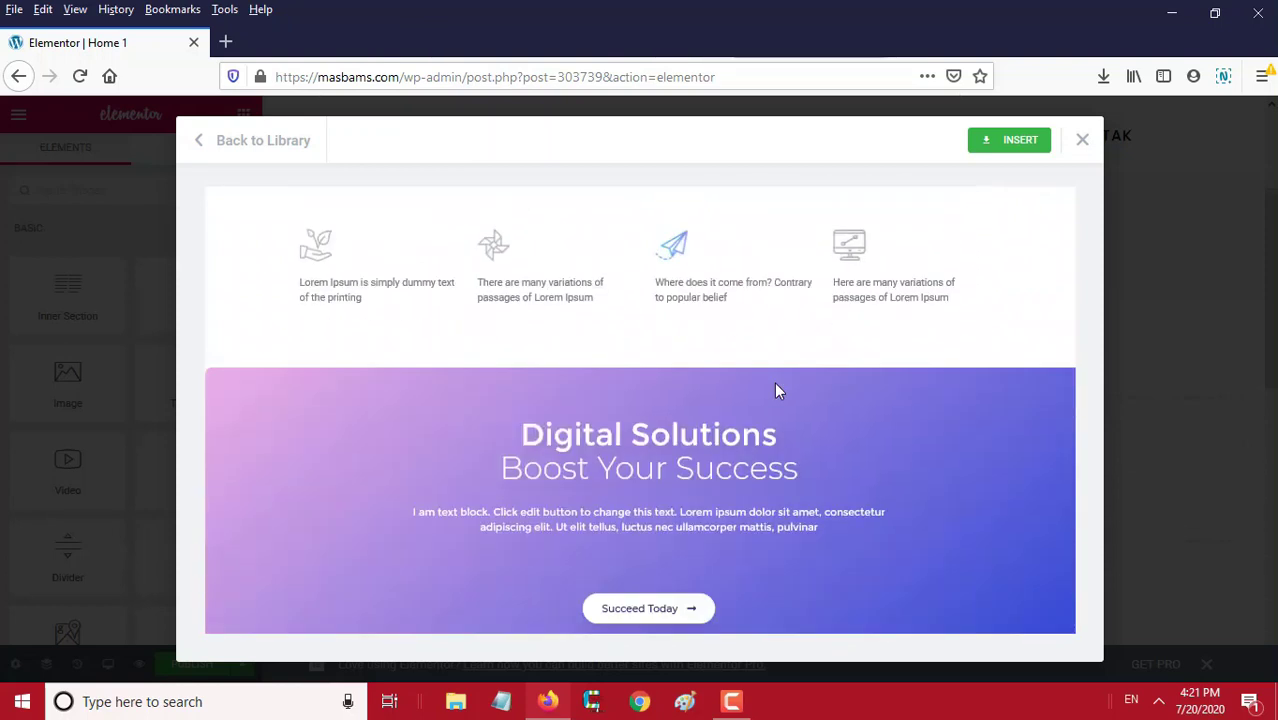
{"action": "scroll", "coordinate": [776, 387], "scroll_direction": "down", "scroll_amount": 2}
{"action": "scroll", "coordinate": [776, 383], "scroll_direction": "down", "scroll_amount": 2}
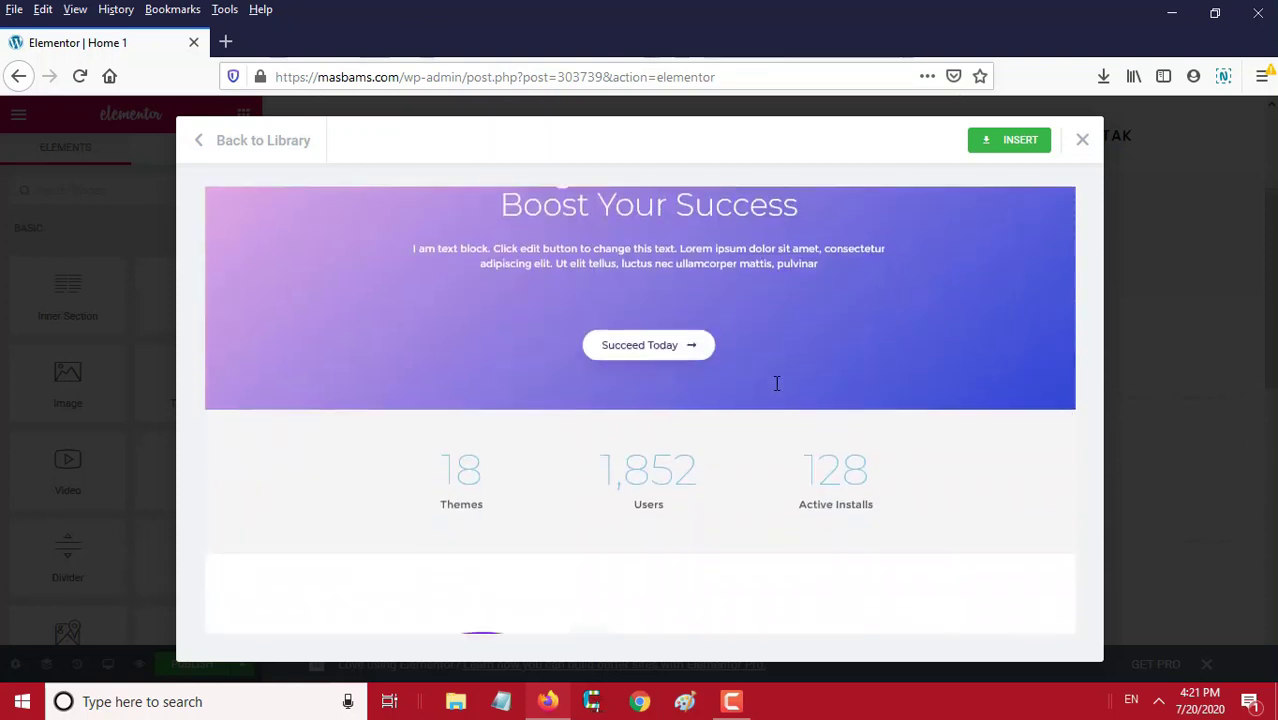
{"action": "scroll", "coordinate": [776, 383], "scroll_direction": "down", "scroll_amount": 4}
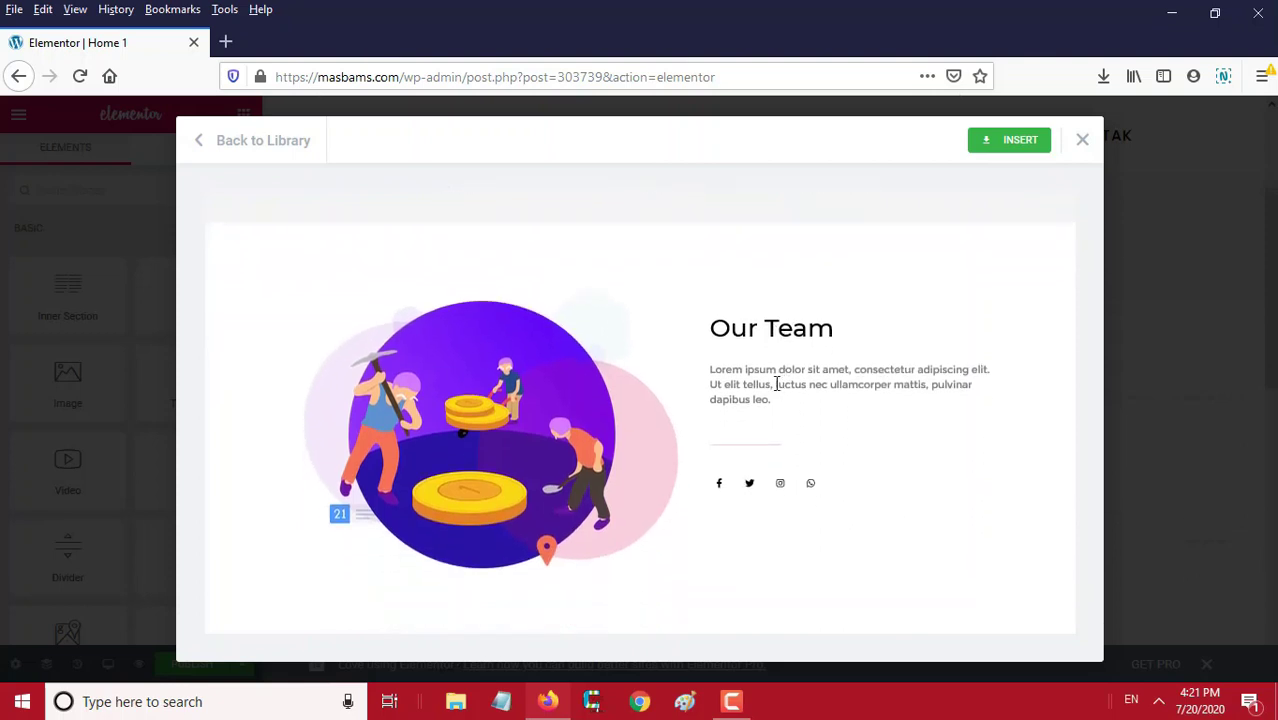
- Insert the previewed Homepage – Business template and start connecting to the template library
{"action": "scroll", "coordinate": [776, 385], "scroll_direction": "up", "scroll_amount": 10}
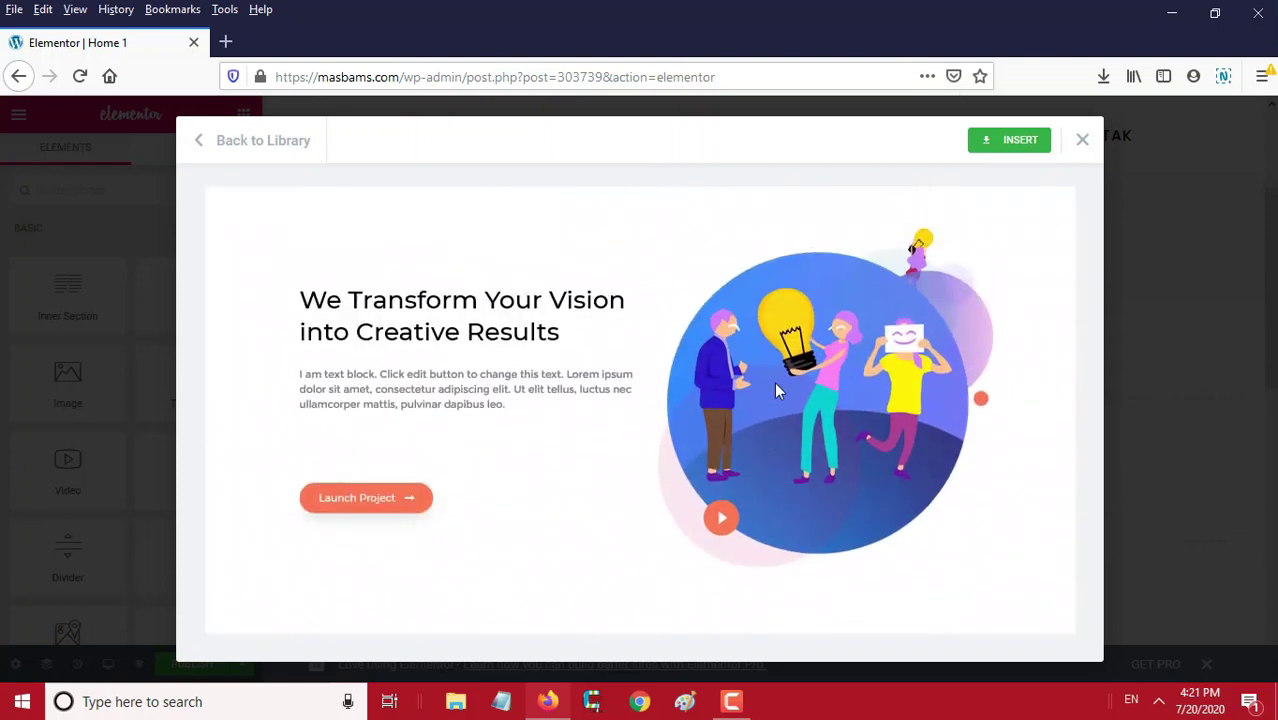
{"action": "left_click", "coordinate": [1009, 146]}
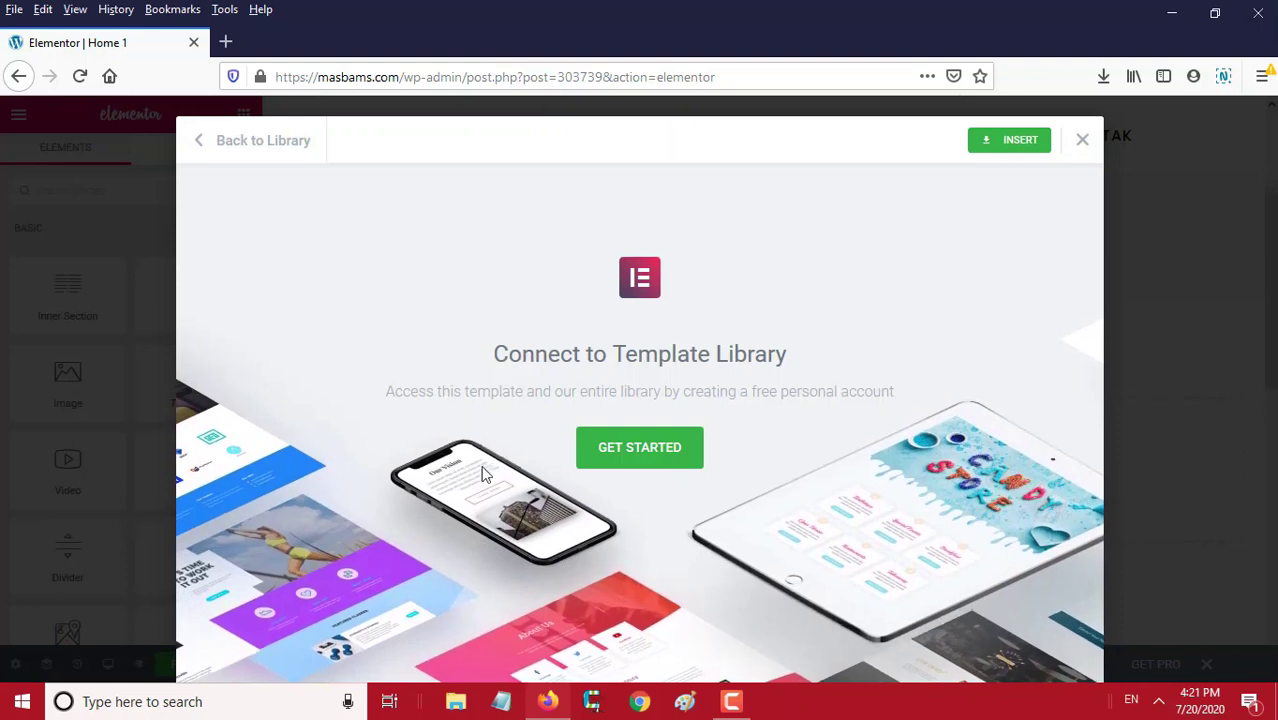
{"action": "left_click", "coordinate": [661, 463]}
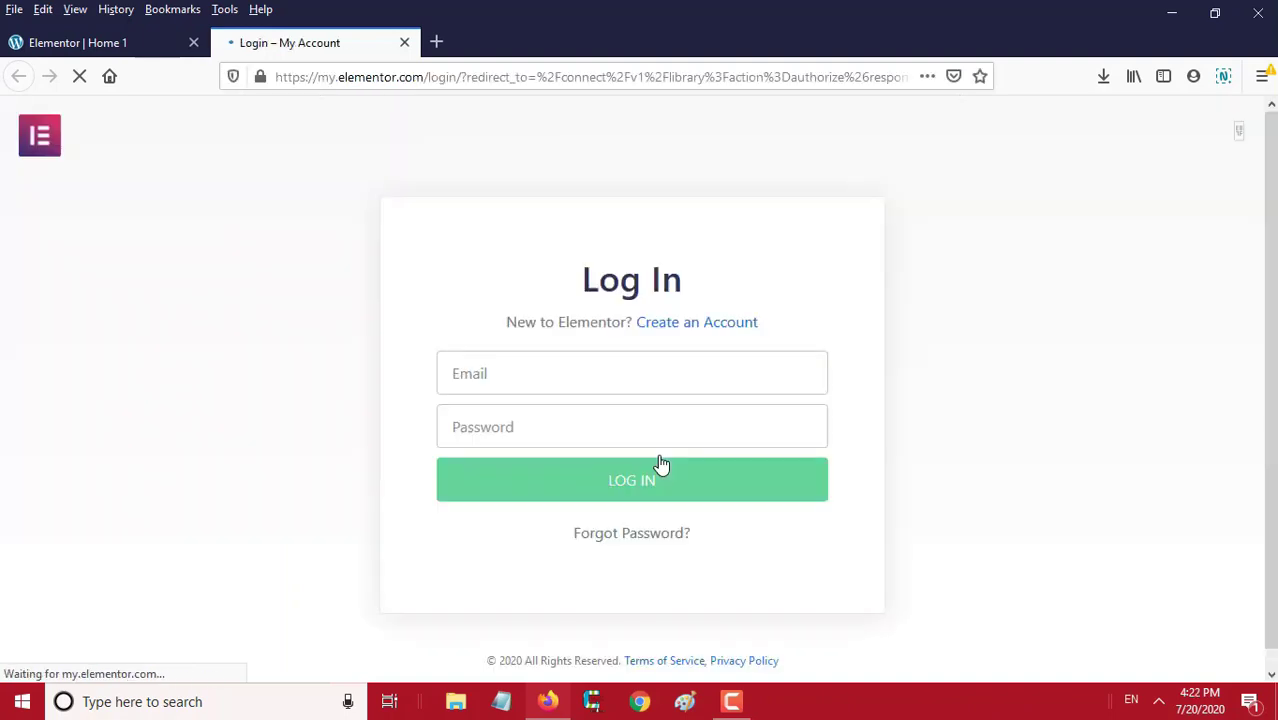
- Fill in the account e-mail and password from a saved login and log in to the Elementor account
{"action": "left_click", "coordinate": [585, 369]}
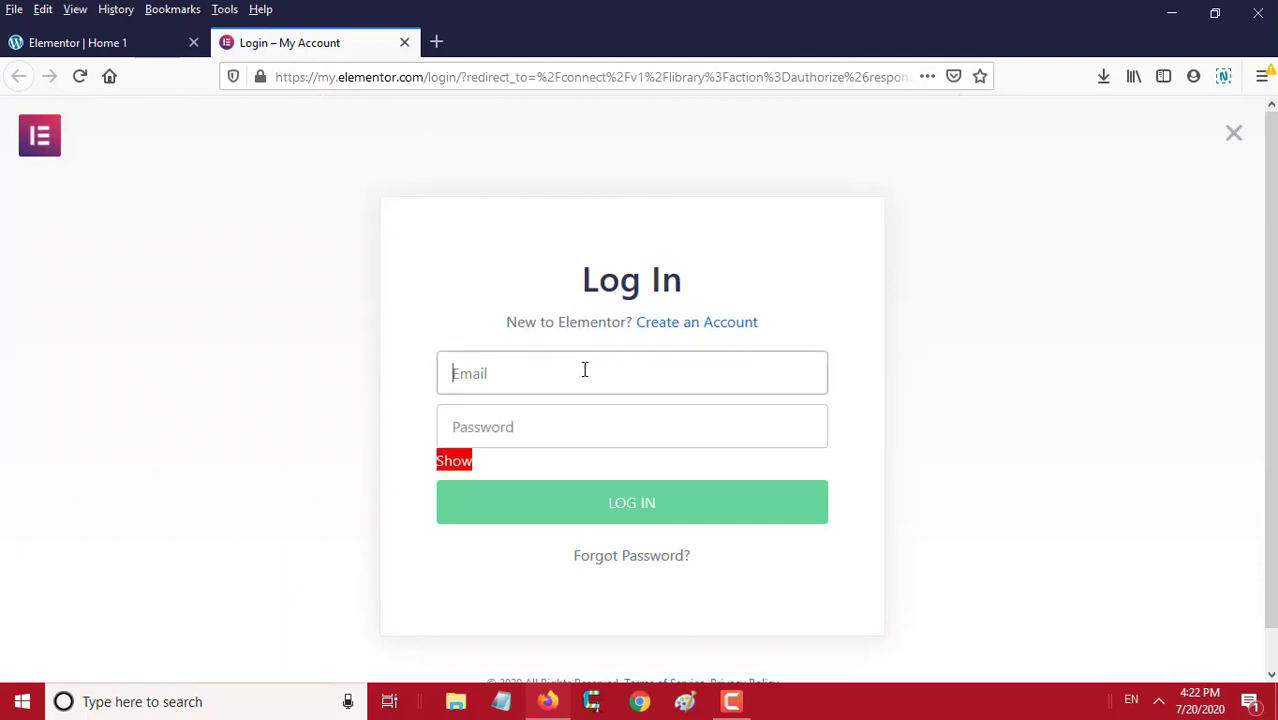
{"action": "key", "text": "Down"}
{"action": "key", "text": "Down"}
{"action": "key", "text": "Down"}
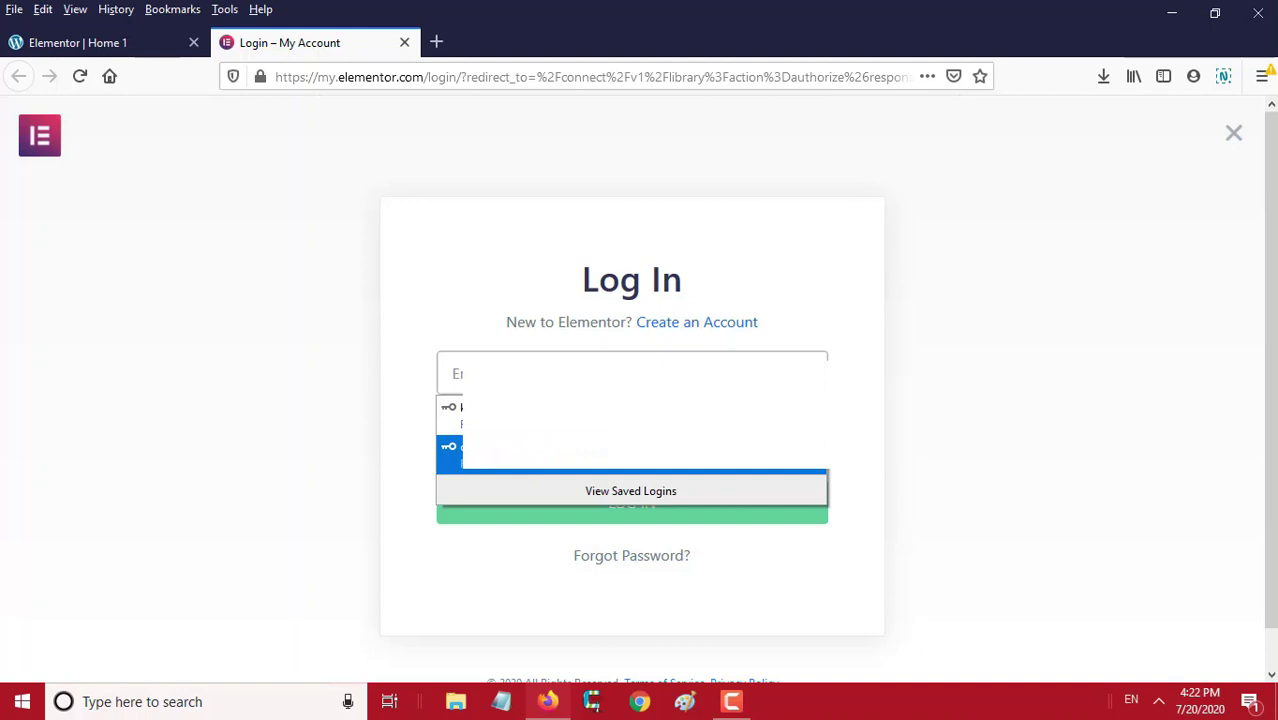
{"action": "key", "text": "Return"}
{"action": "key", "text": "Return"}
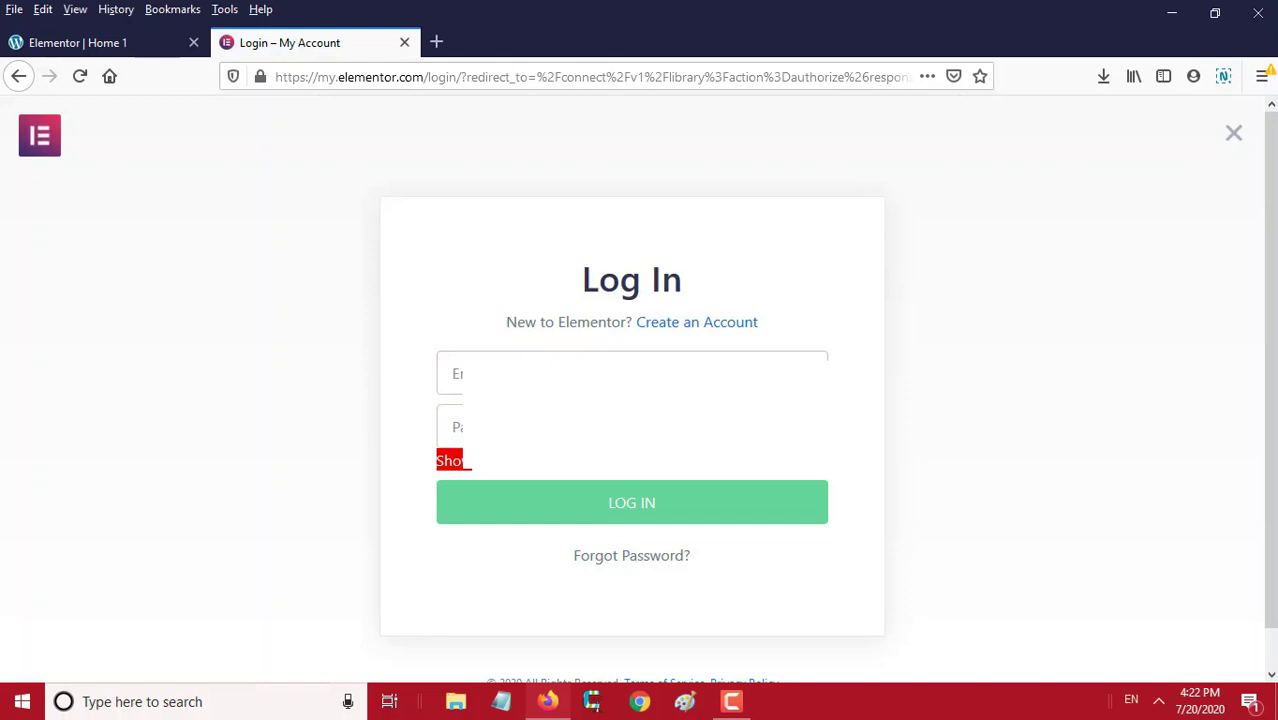
{"action": "left_click", "coordinate": [455, 373]}
{"action": "key", "text": "Down"}
{"action": "key", "text": "Return"}
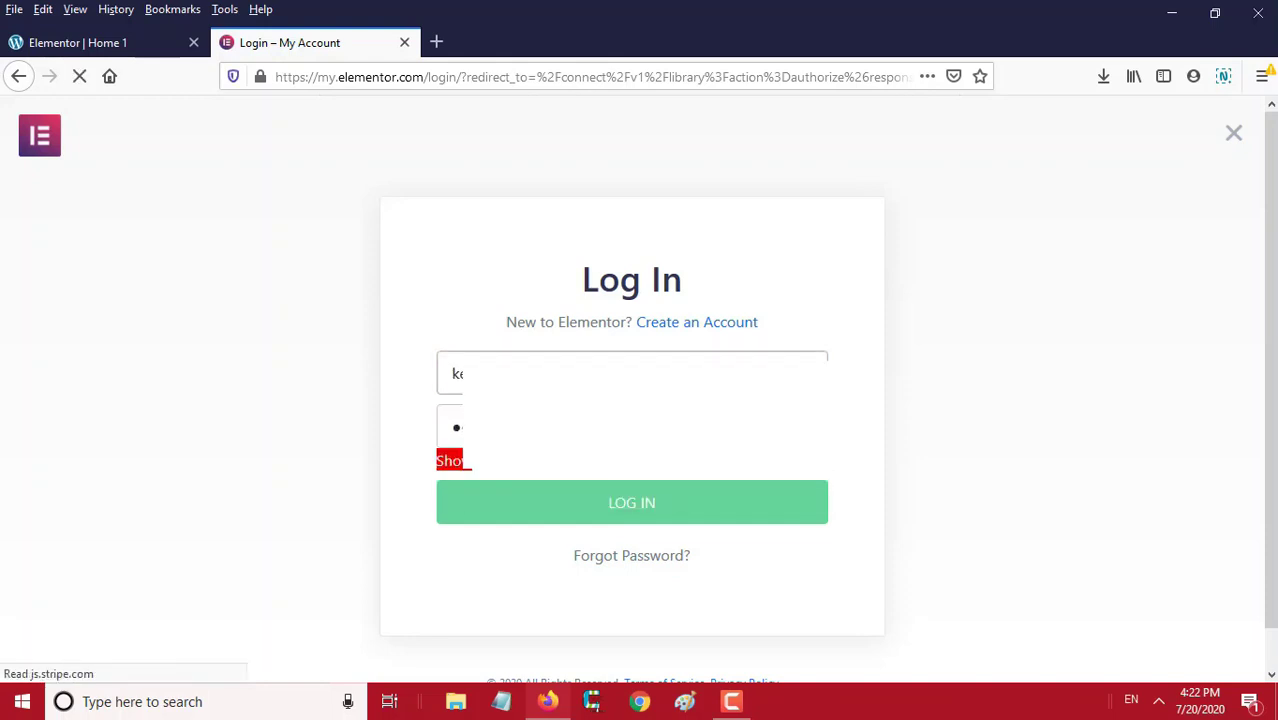
{"action": "left_click", "coordinate": [632, 504]}
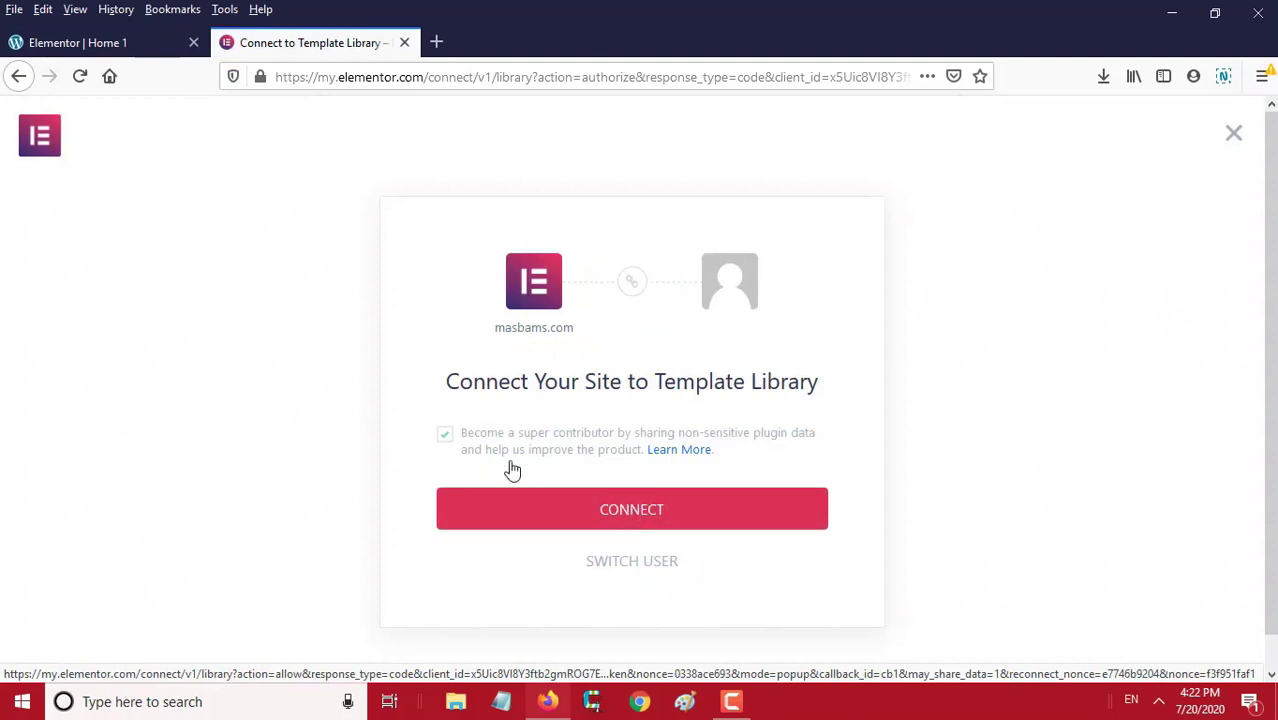
- Connect the masbams.com site to the template library and leave the library dialog
{"action": "left_click", "coordinate": [445, 435]}
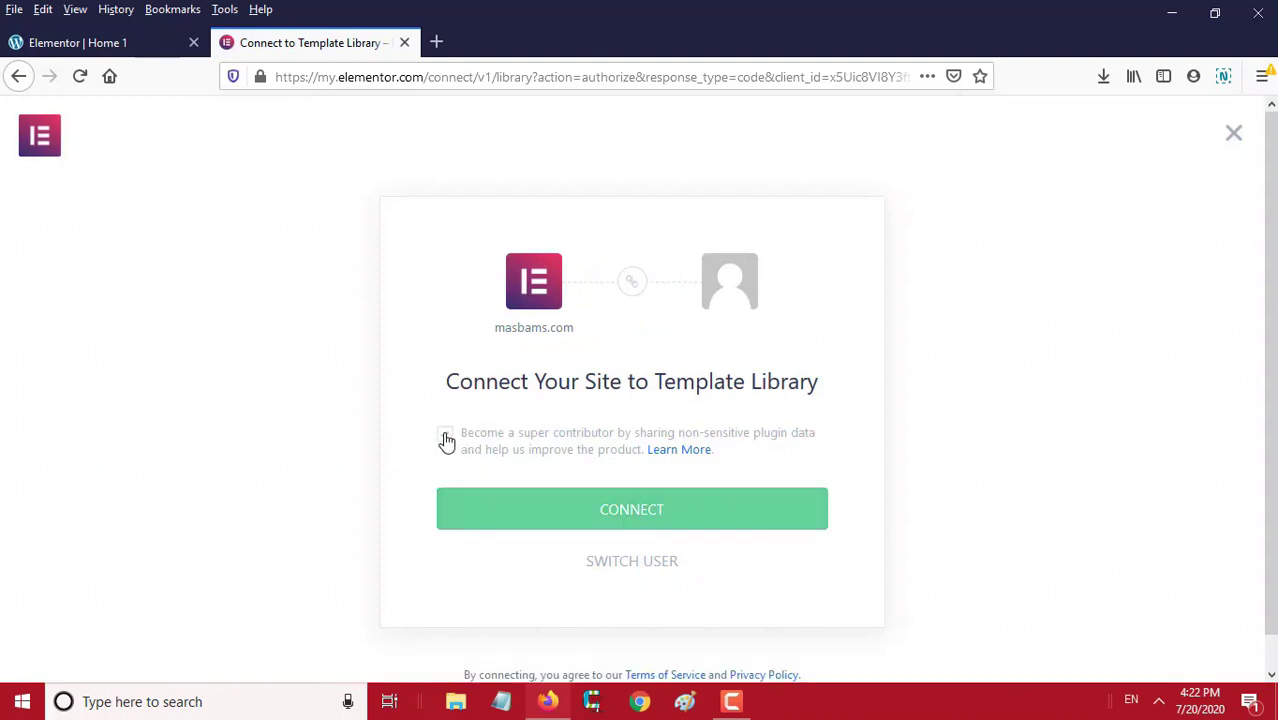
{"action": "left_click", "coordinate": [446, 437]}
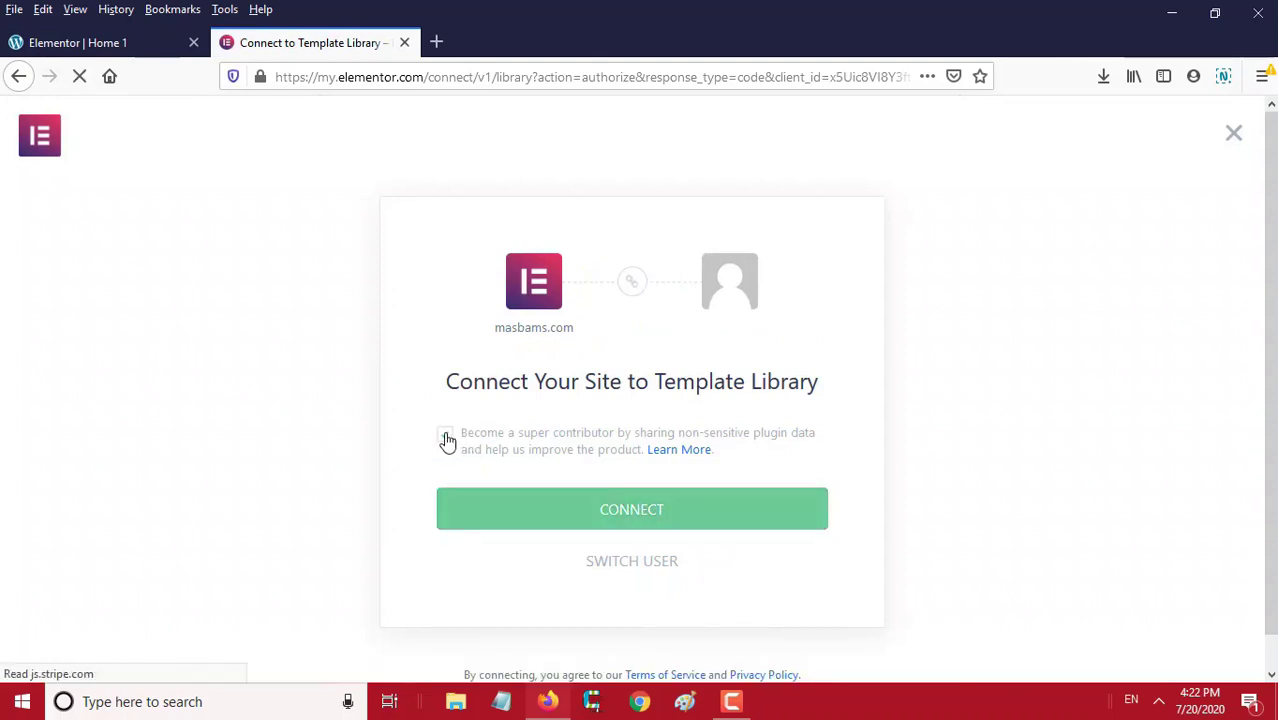
{"action": "left_click", "coordinate": [627, 521]}
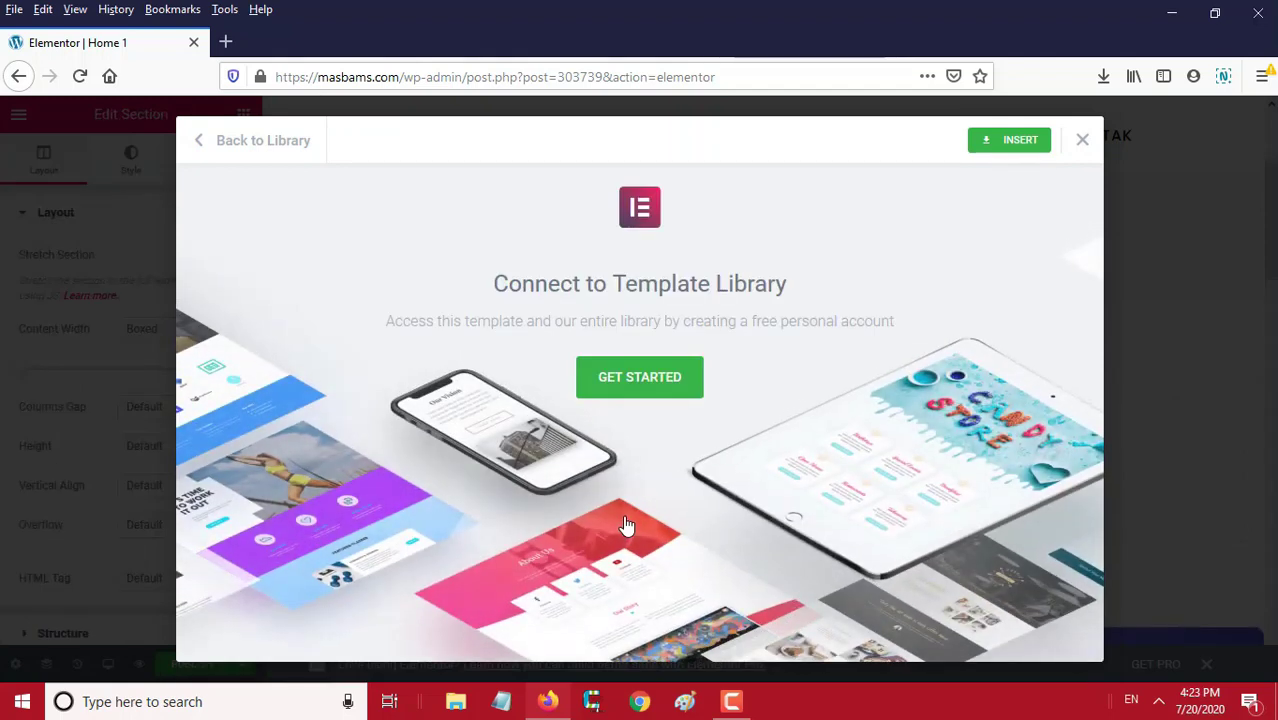
{"action": "key", "text": "Escape"}
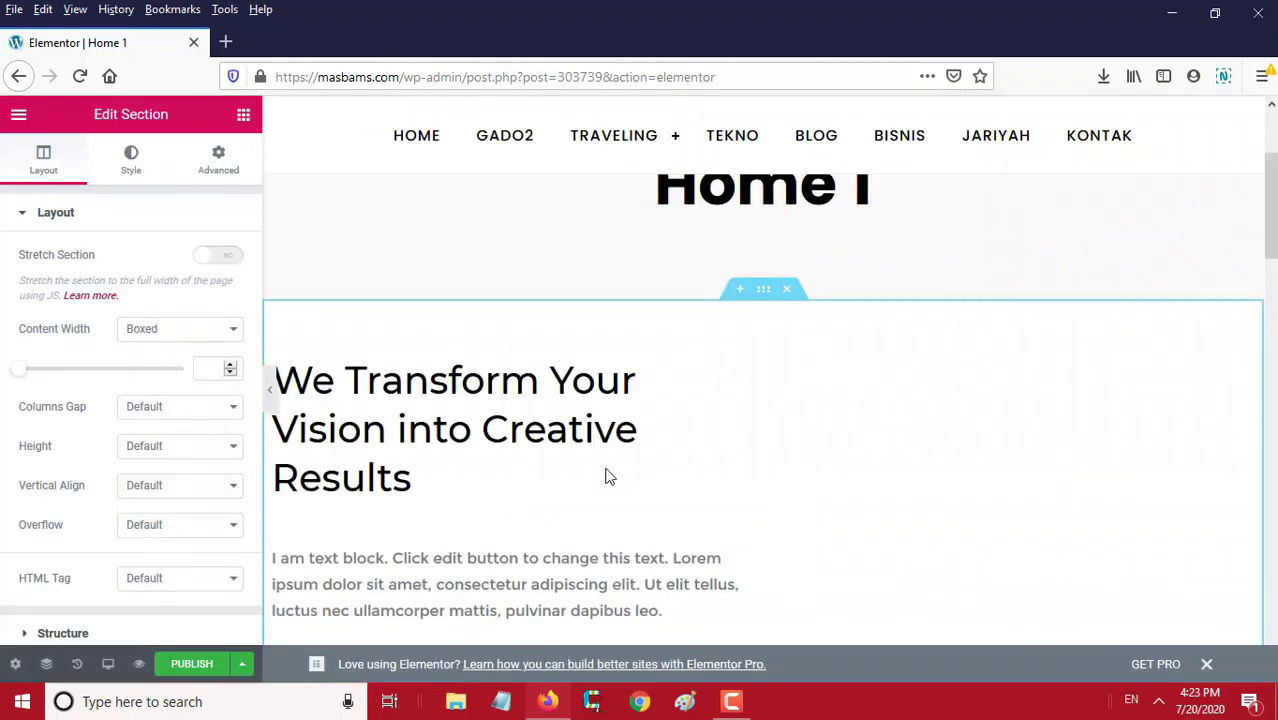
- Examine the inserted template at full width, from the hero section through Digital Solutions, counters and Our Team to the footer
{"action": "scroll", "coordinate": [608, 476], "scroll_direction": "down", "scroll_amount": 3}
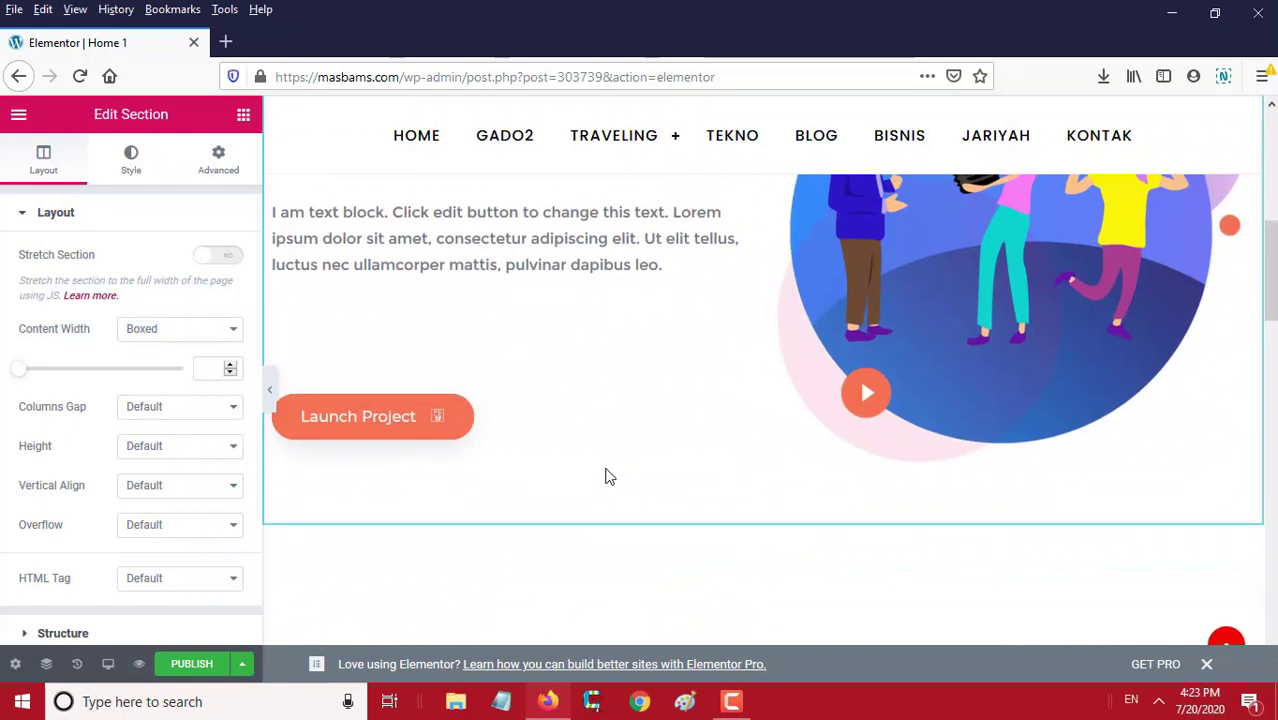
{"action": "scroll", "coordinate": [608, 472], "scroll_direction": "down", "scroll_amount": 5}
{"action": "scroll", "coordinate": [604, 467], "scroll_direction": "down", "scroll_amount": 2}
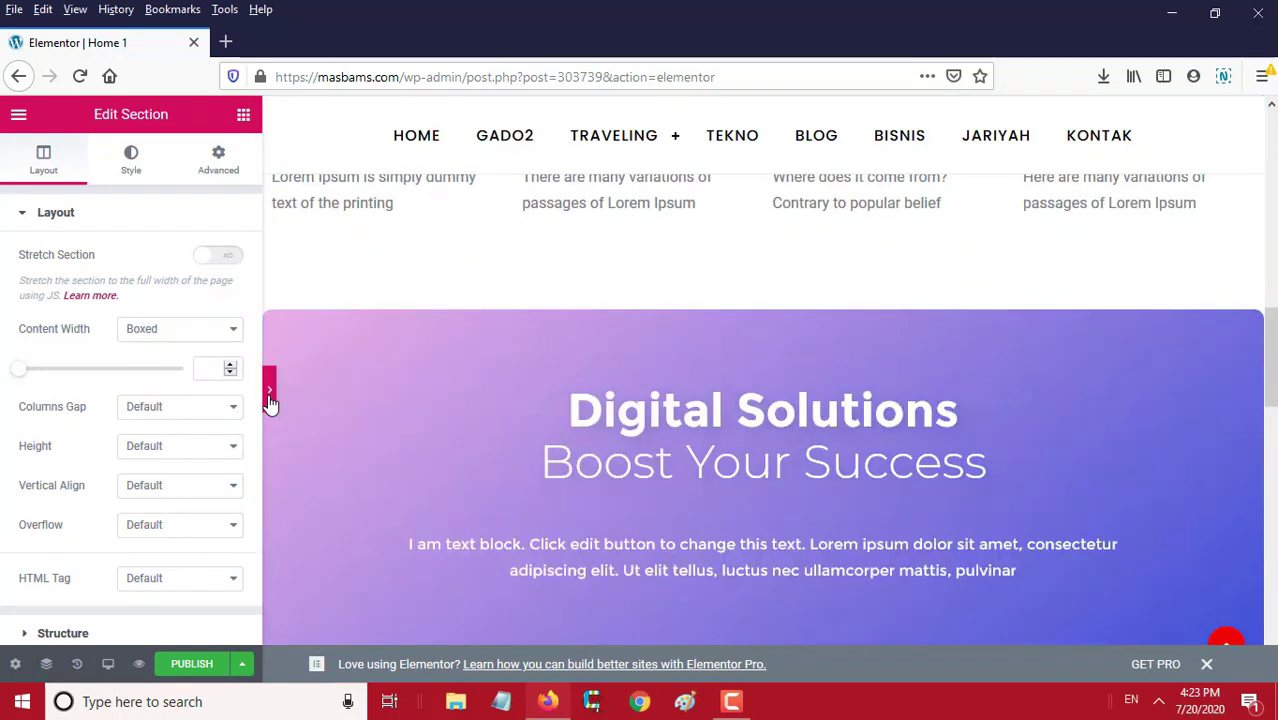
{"action": "left_click", "coordinate": [270, 398]}
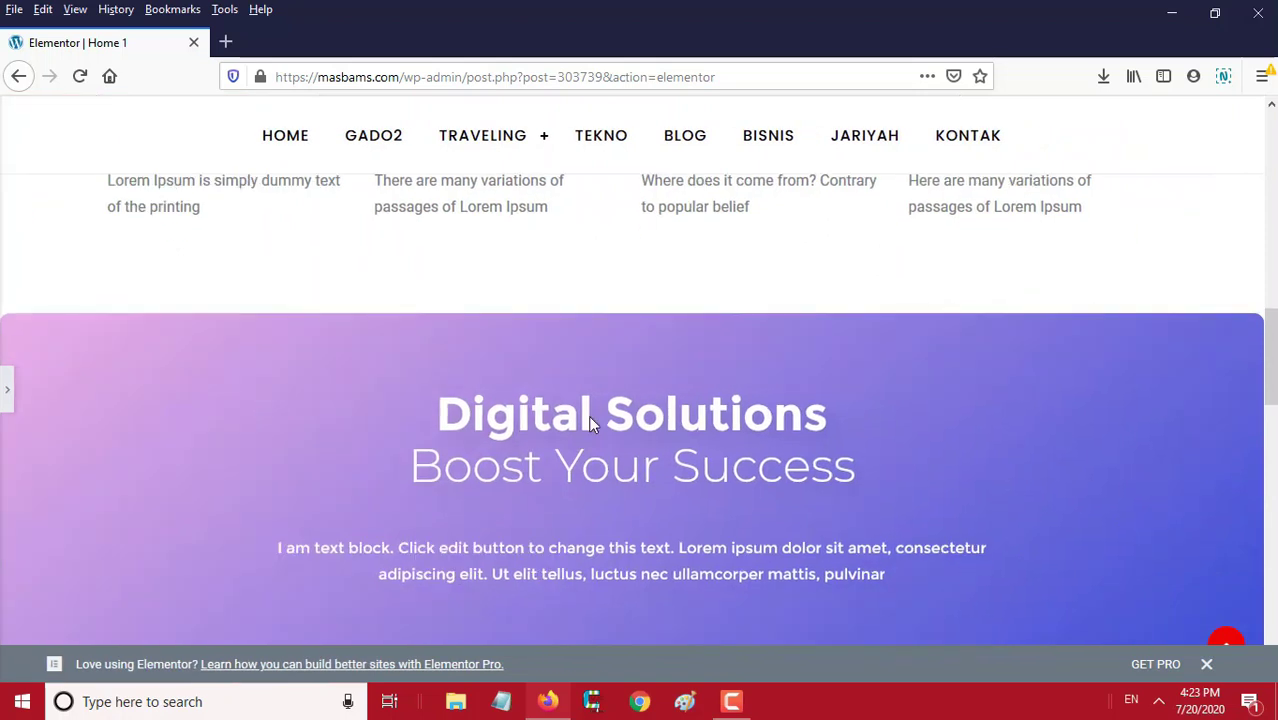
{"action": "scroll", "coordinate": [590, 424], "scroll_direction": "up", "scroll_amount": 15}
{"action": "scroll", "coordinate": [590, 424], "scroll_direction": "down", "scroll_amount": 4}
{"action": "scroll", "coordinate": [590, 424], "scroll_direction": "down", "scroll_amount": 10}
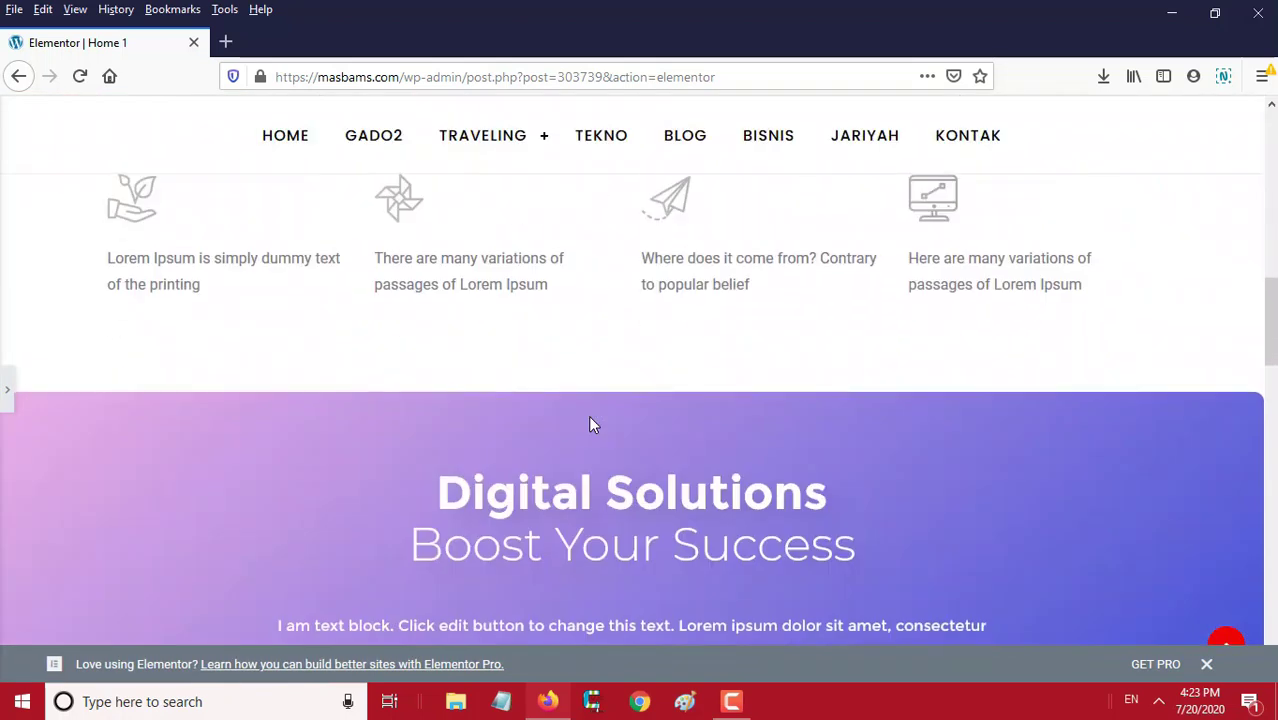
{"action": "scroll", "coordinate": [590, 424], "scroll_direction": "down", "scroll_amount": 8}
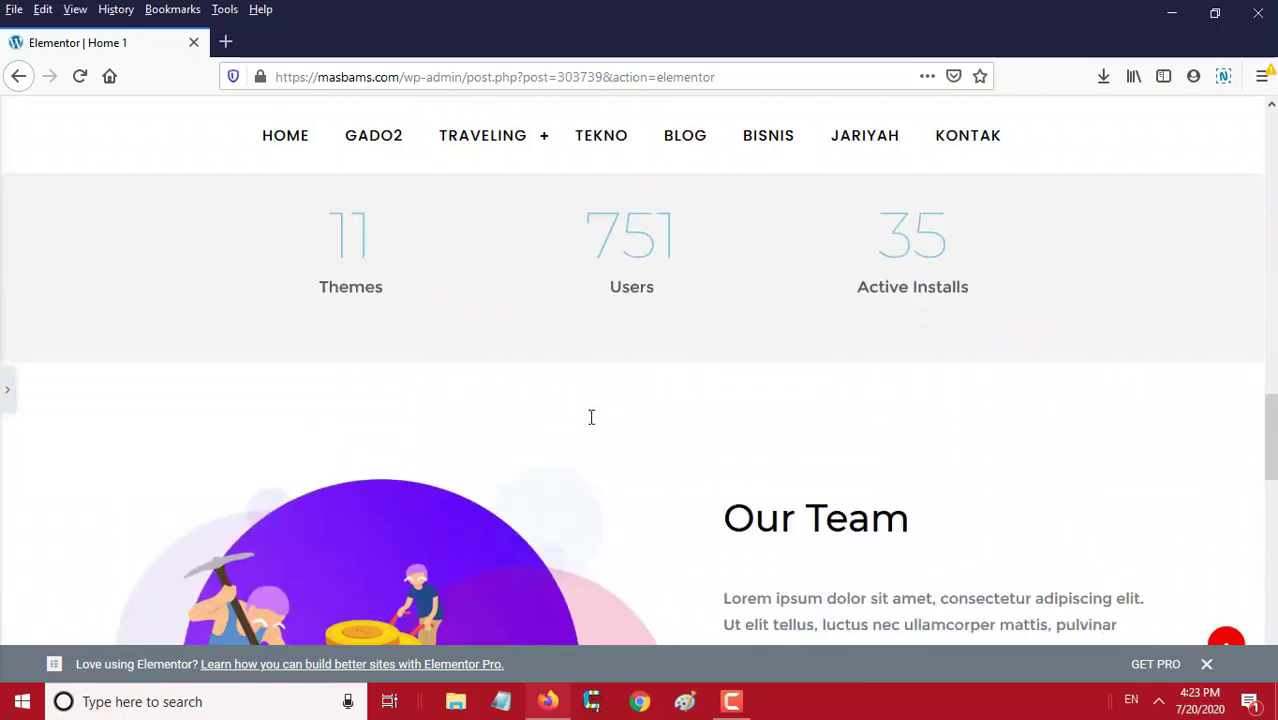
{"action": "scroll", "coordinate": [590, 424], "scroll_direction": "down", "scroll_amount": 10}
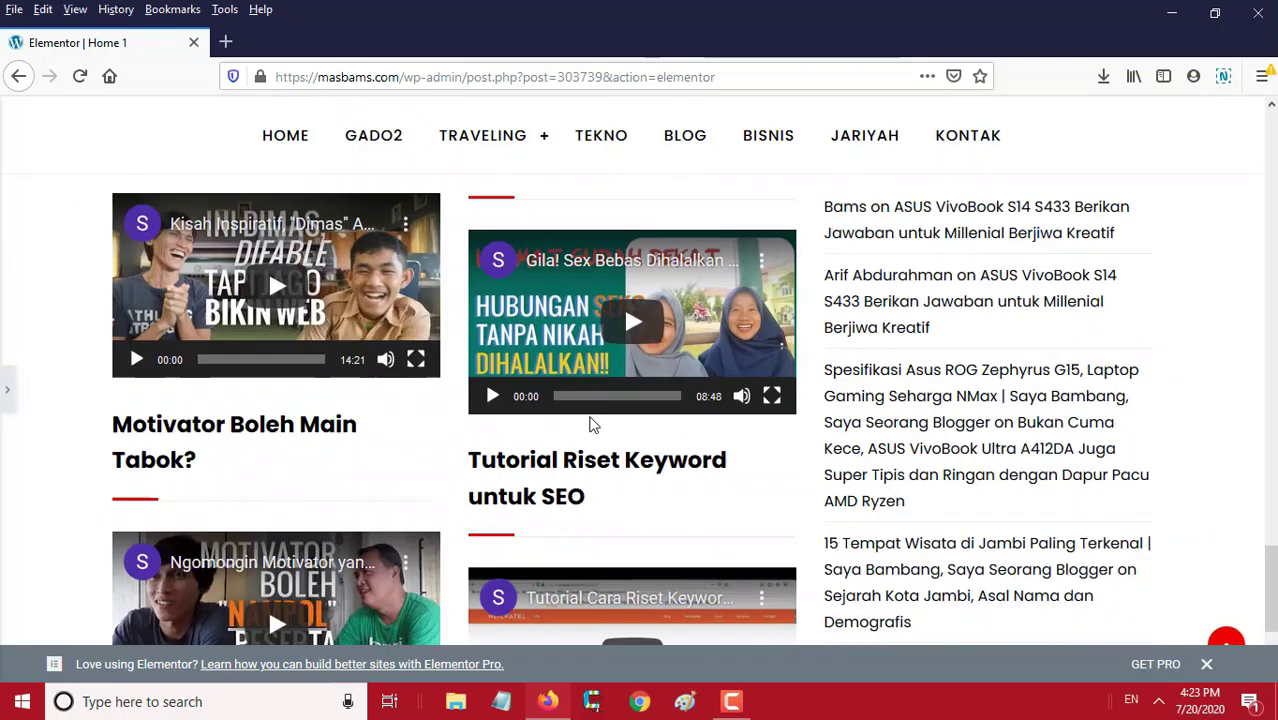
{"action": "scroll", "coordinate": [590, 418], "scroll_direction": "up", "scroll_amount": 15}
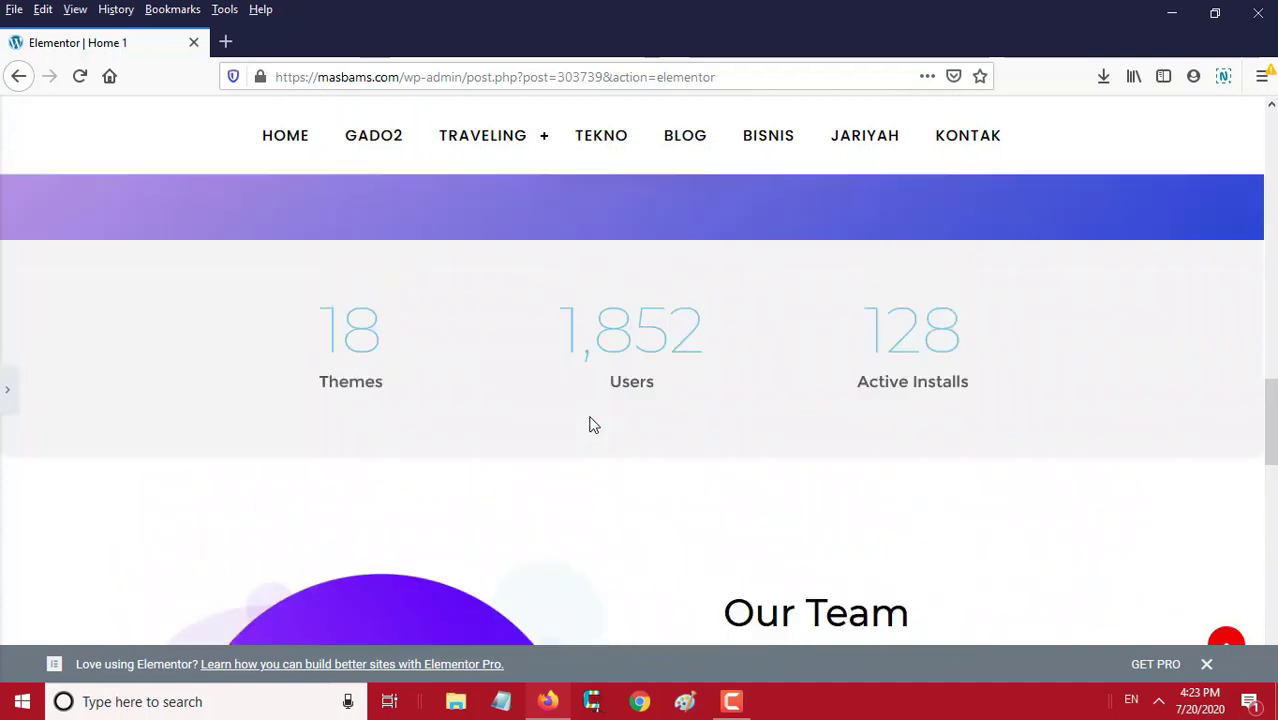
{"action": "scroll", "coordinate": [590, 424], "scroll_direction": "up", "scroll_amount": 8}
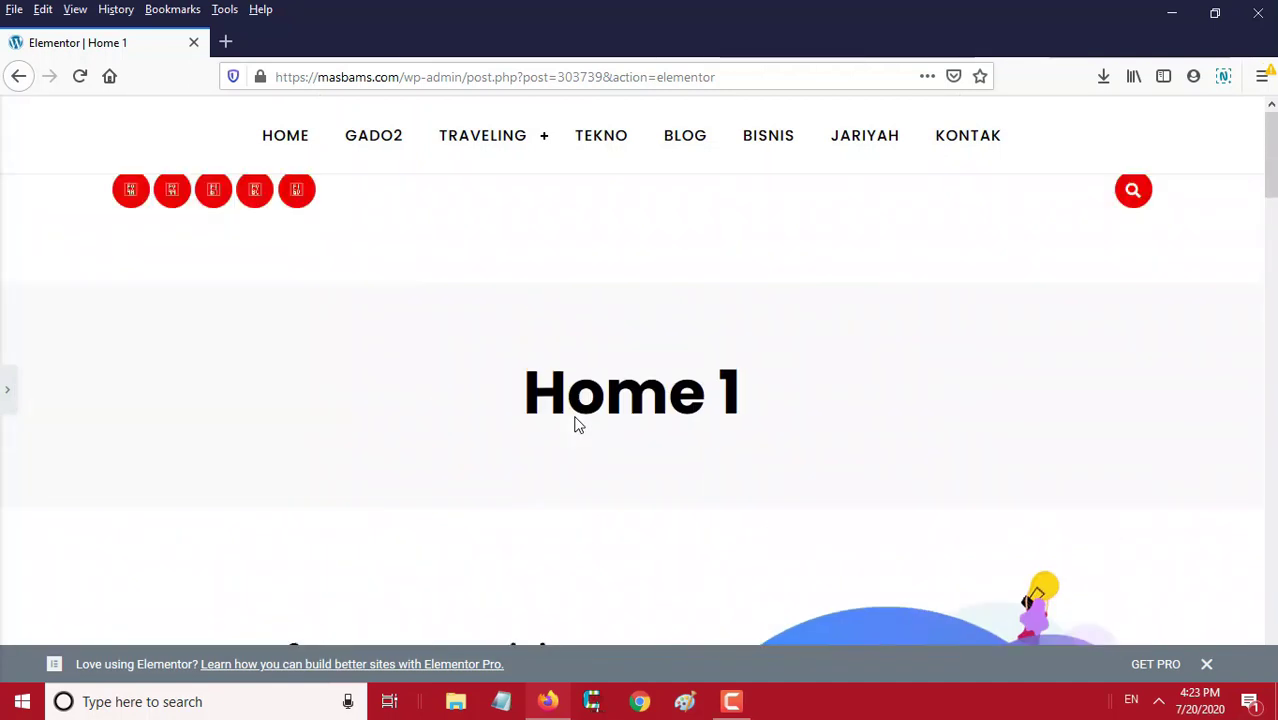
{"action": "left_click", "coordinate": [7, 390]}
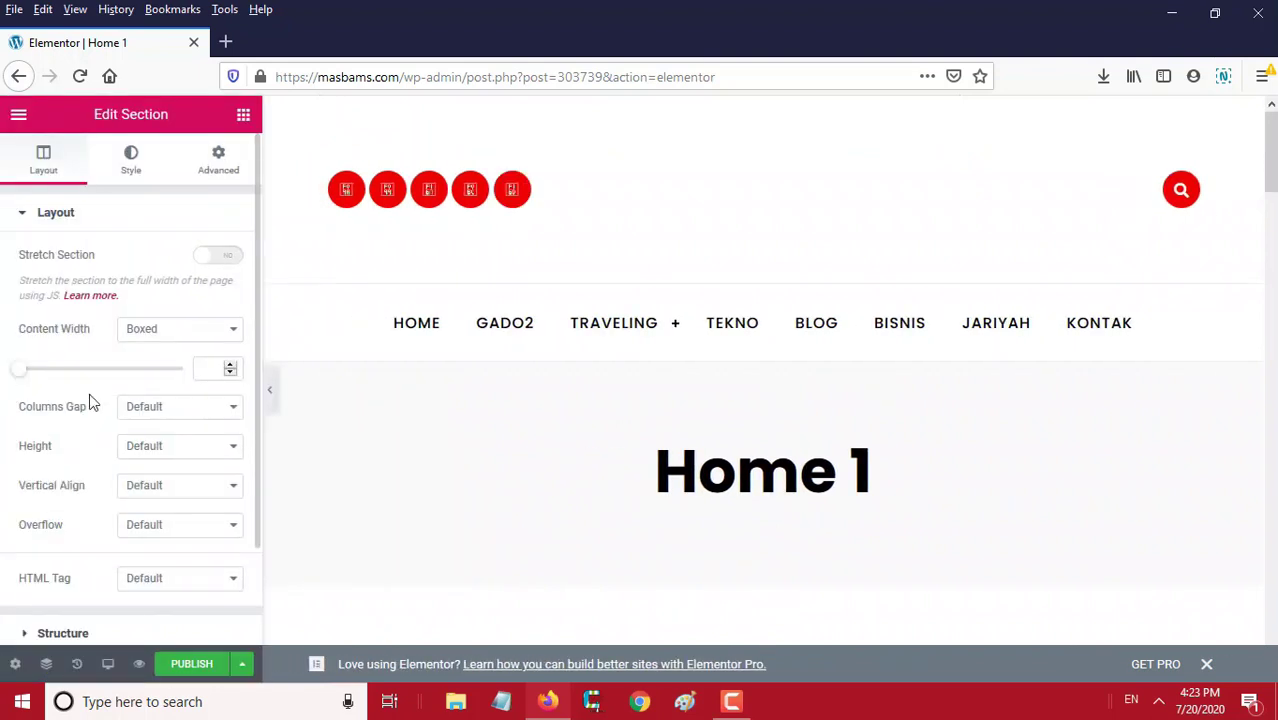
- Replace the title of the hero section's heading with ABC
{"action": "scroll", "coordinate": [512, 435], "scroll_direction": "down", "scroll_amount": 6}
{"action": "scroll", "coordinate": [514, 432], "scroll_direction": "up", "scroll_amount": 1}
{"action": "scroll", "coordinate": [514, 432], "scroll_direction": "up", "scroll_amount": 1}
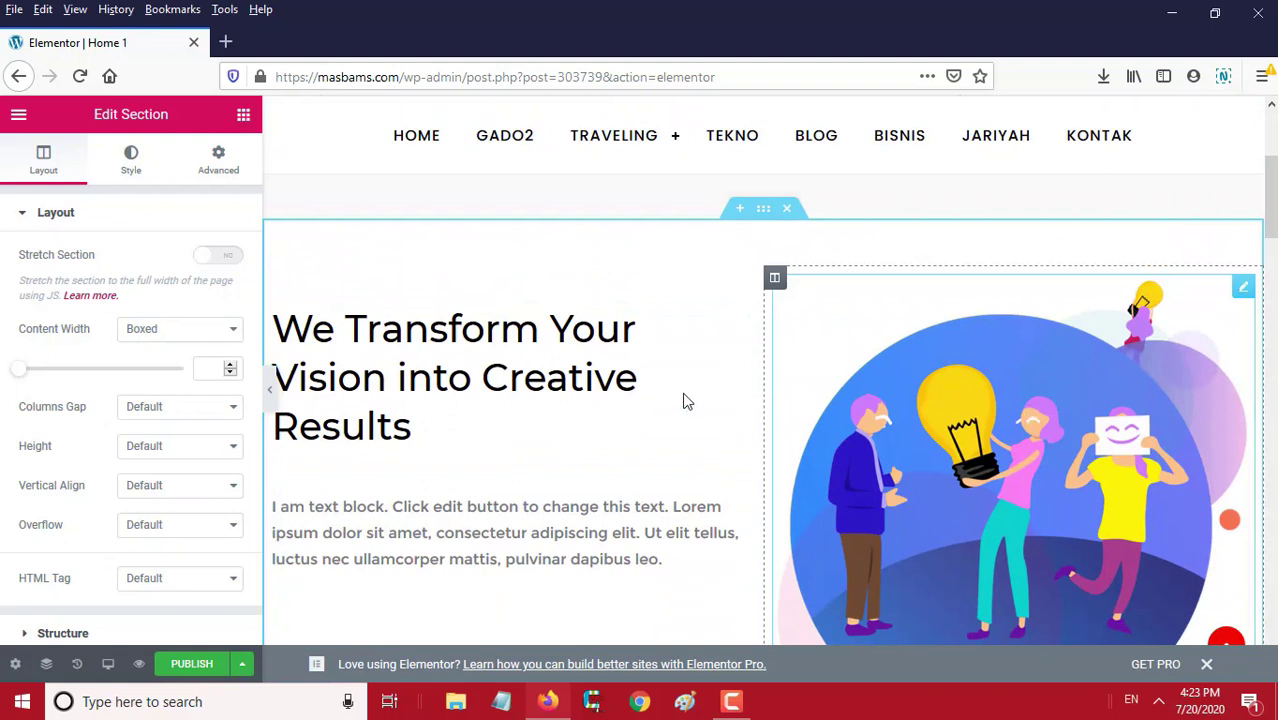
{"action": "scroll", "coordinate": [684, 400], "scroll_direction": "down", "scroll_amount": 1}
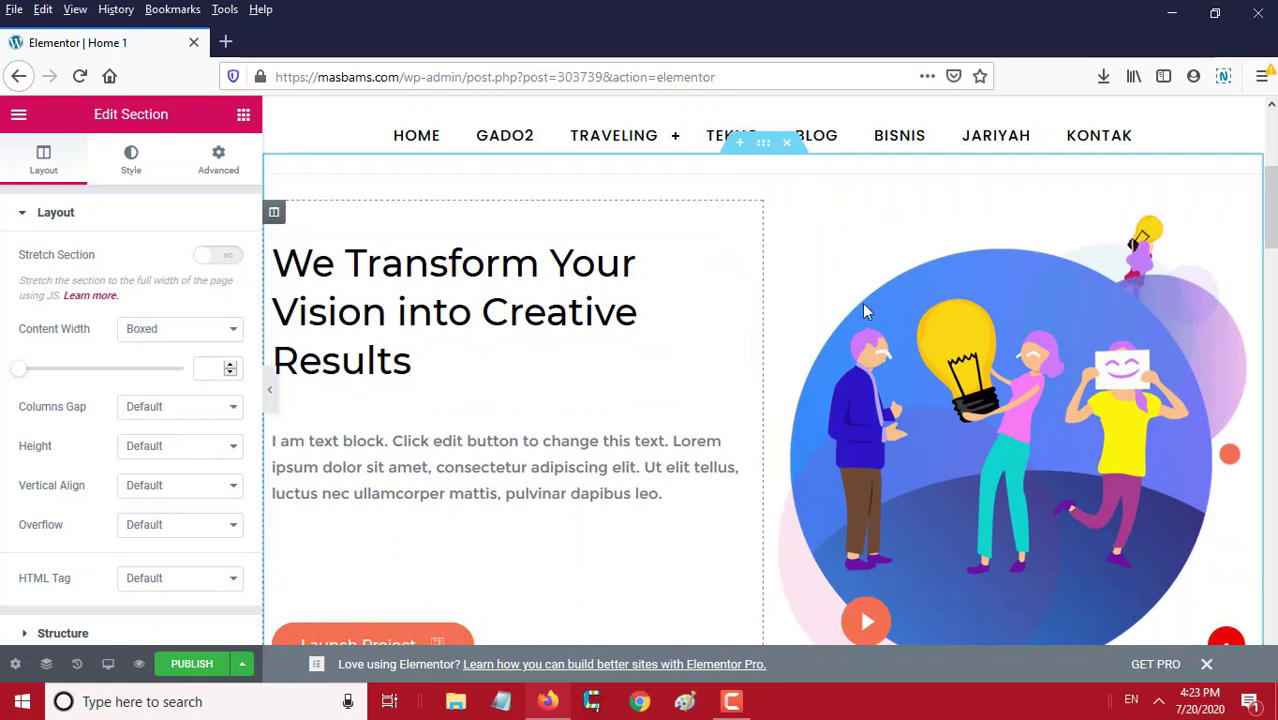
{"action": "scroll", "coordinate": [603, 541], "scroll_direction": "down", "scroll_amount": 1}
{"action": "scroll", "coordinate": [603, 541], "scroll_direction": "down", "scroll_amount": 3}
{"action": "scroll", "coordinate": [599, 536], "scroll_direction": "up", "scroll_amount": 4}
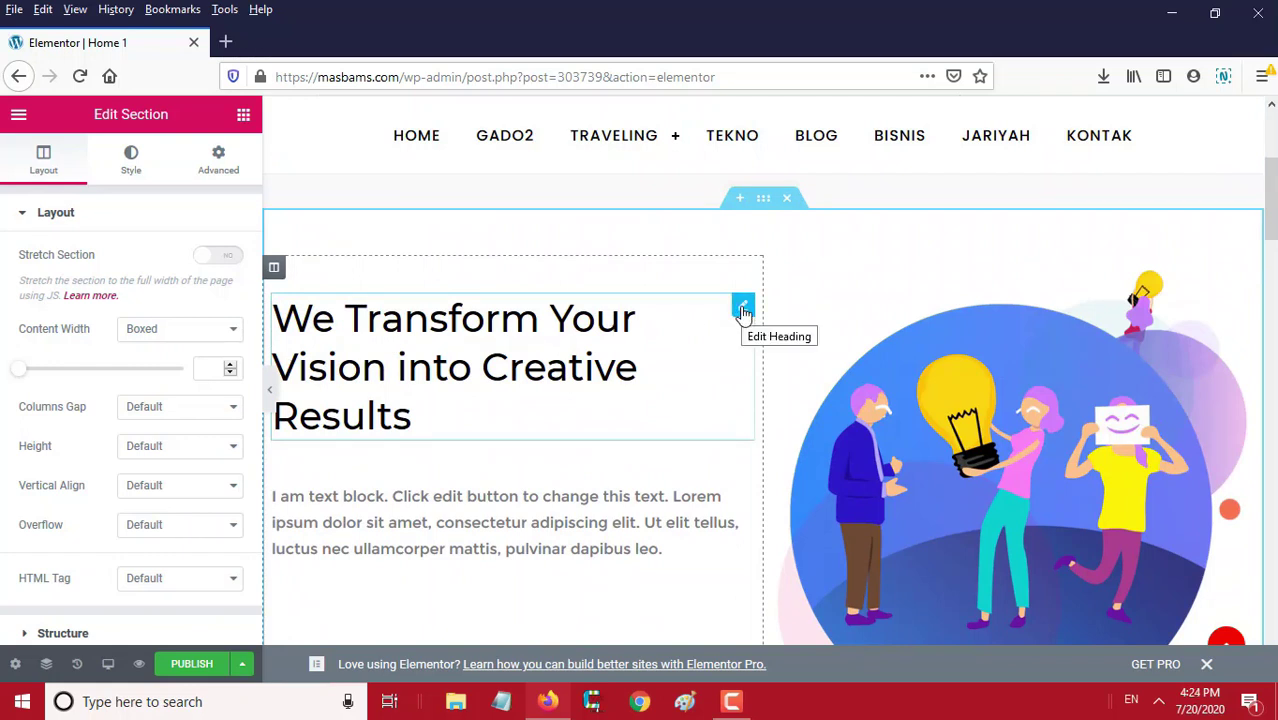
{"action": "left_click", "coordinate": [743, 309]}
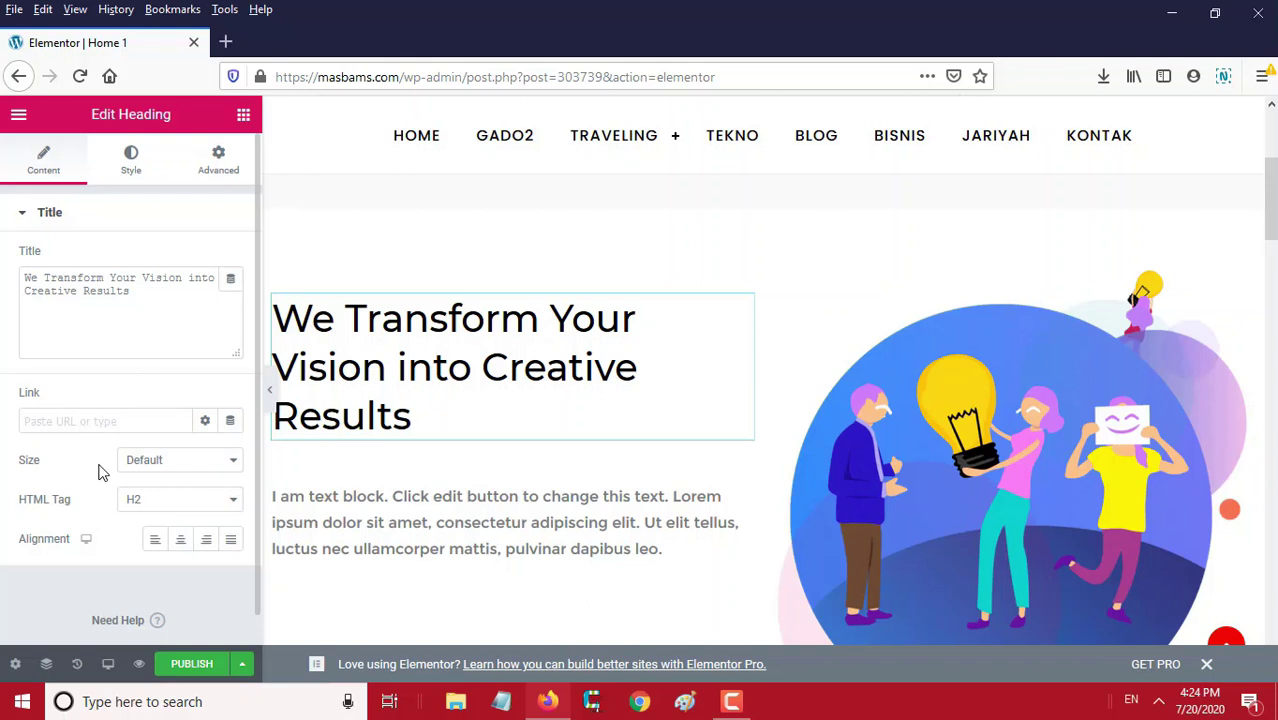
{"action": "triple_click", "coordinate": [92, 284]}
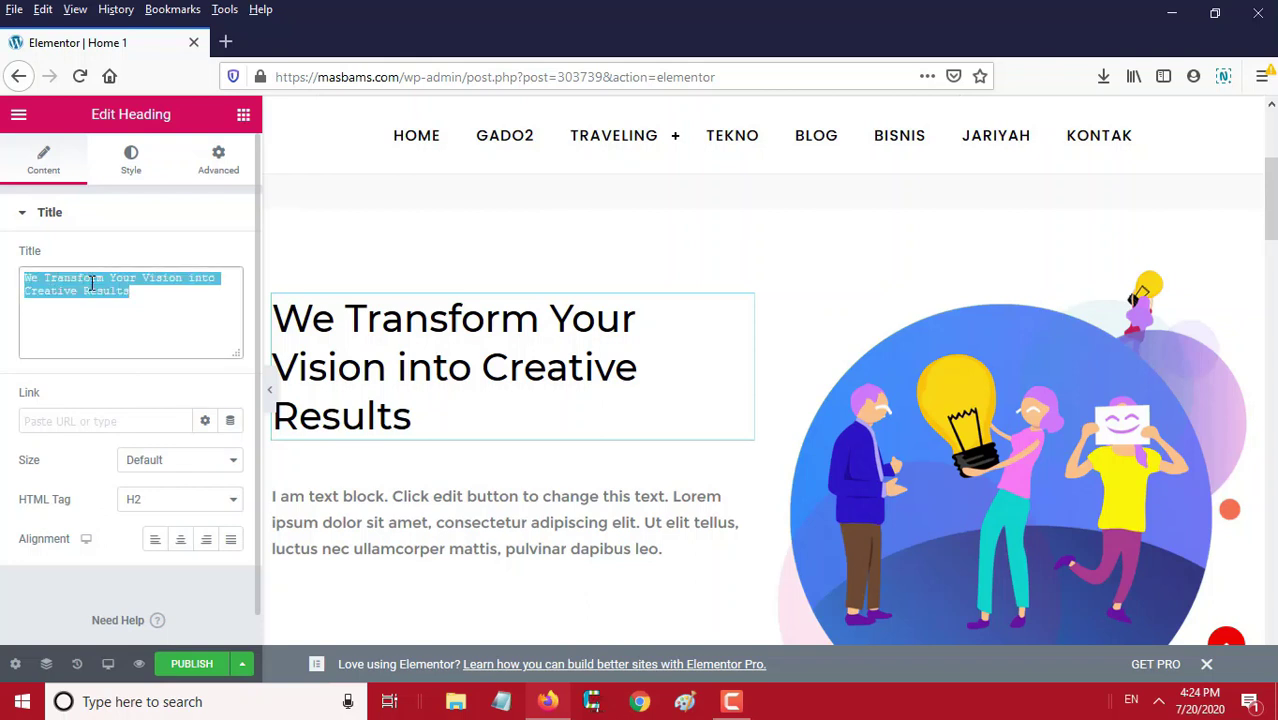
{"action": "type", "text": "ABC"}
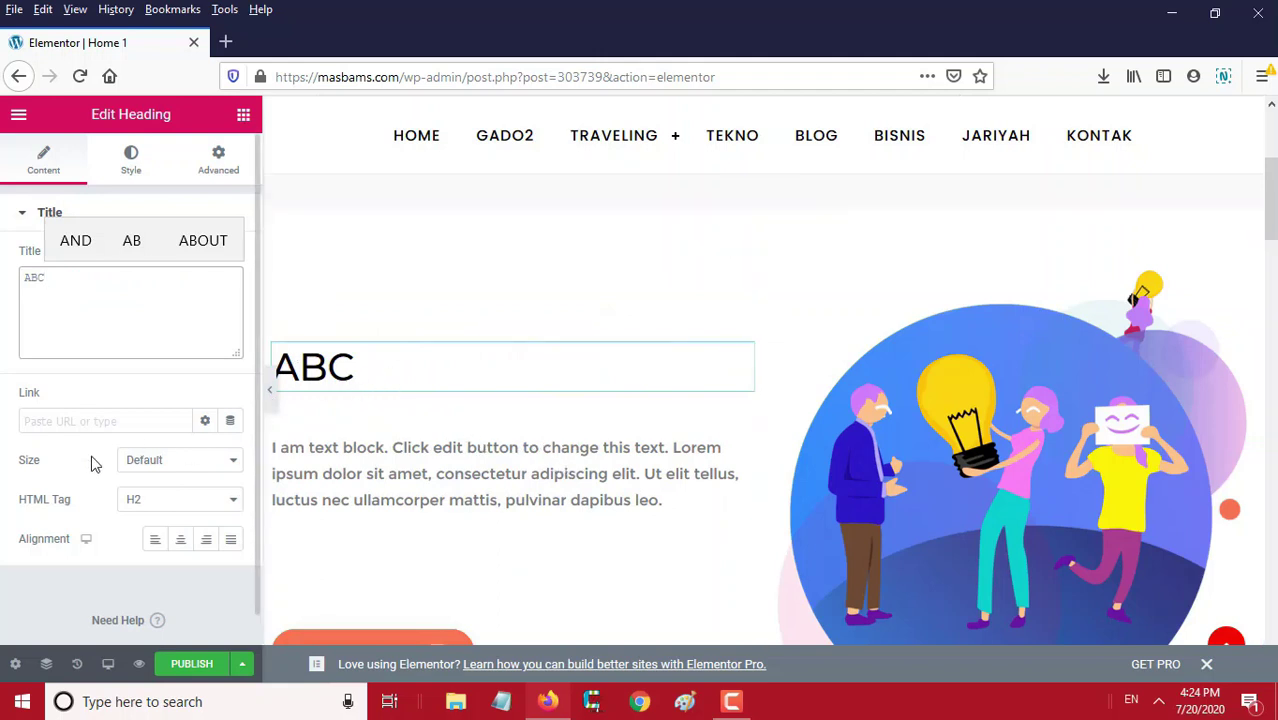
- Try right, centre and justified alignment on the ABC heading, and settle on left alignment
{"action": "left_click", "coordinate": [205, 541]}
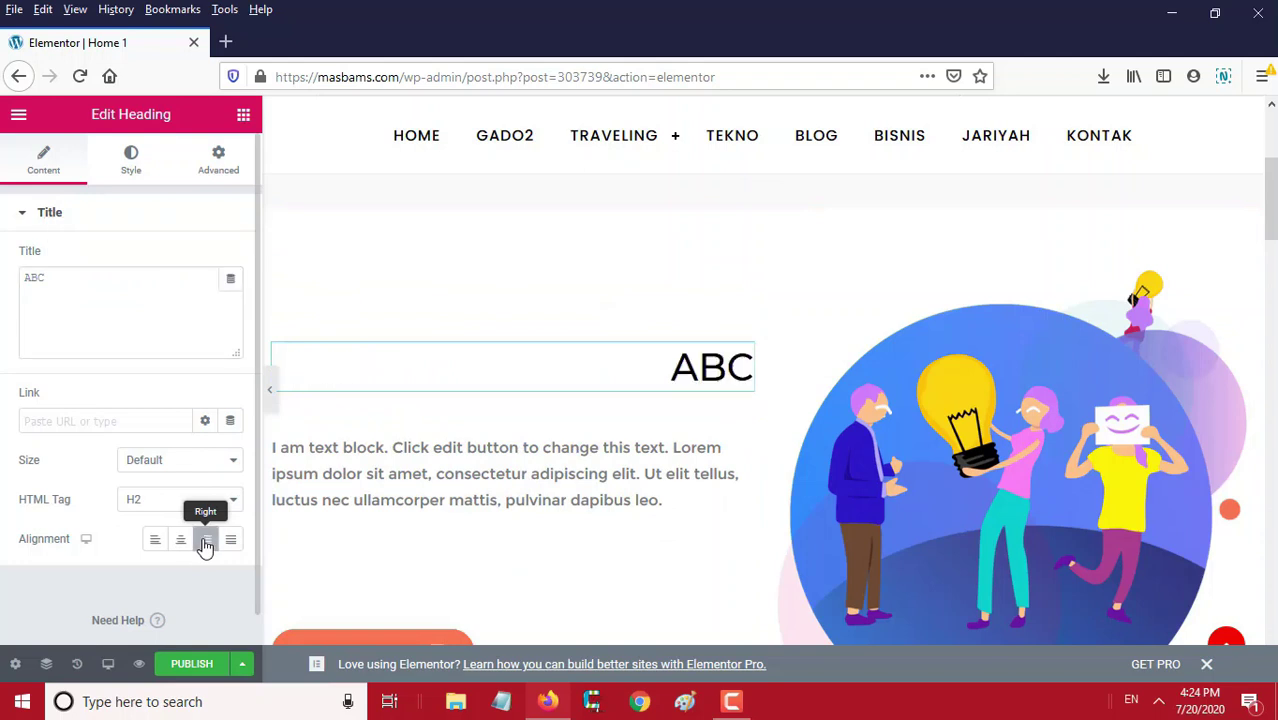
{"action": "left_click", "coordinate": [179, 545]}
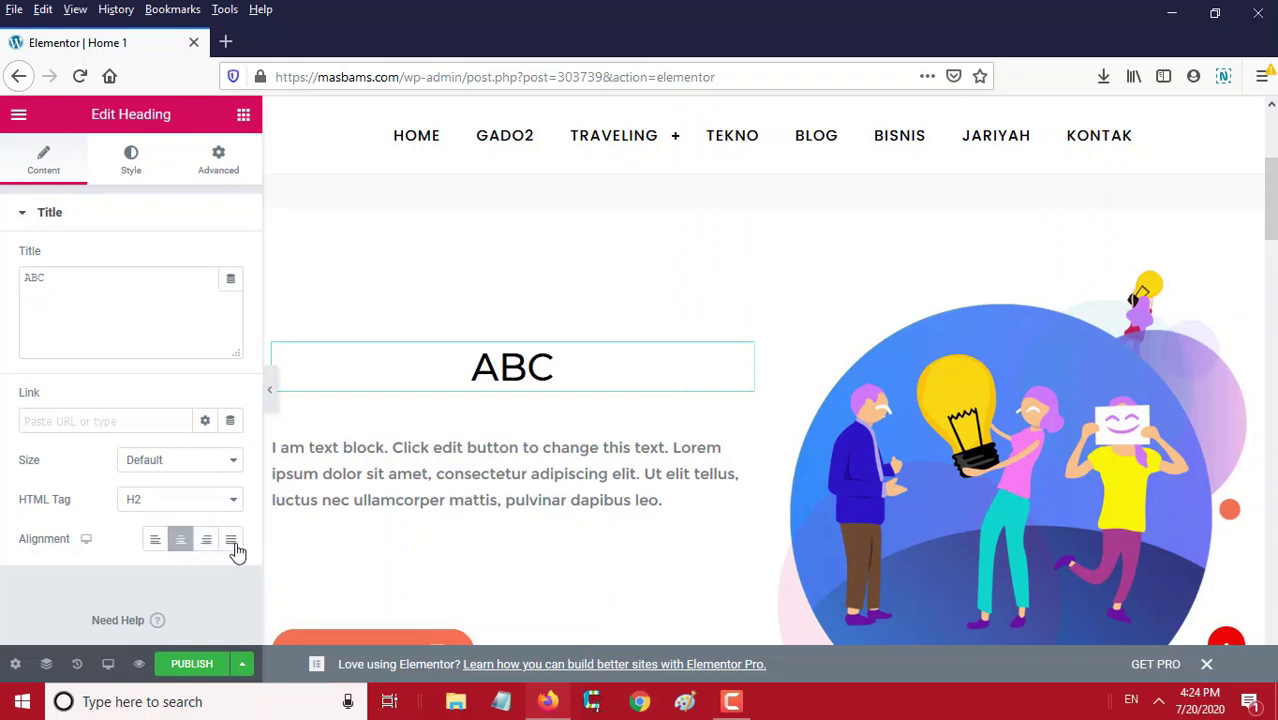
{"action": "left_click", "coordinate": [230, 545]}
{"action": "left_click", "coordinate": [156, 544]}
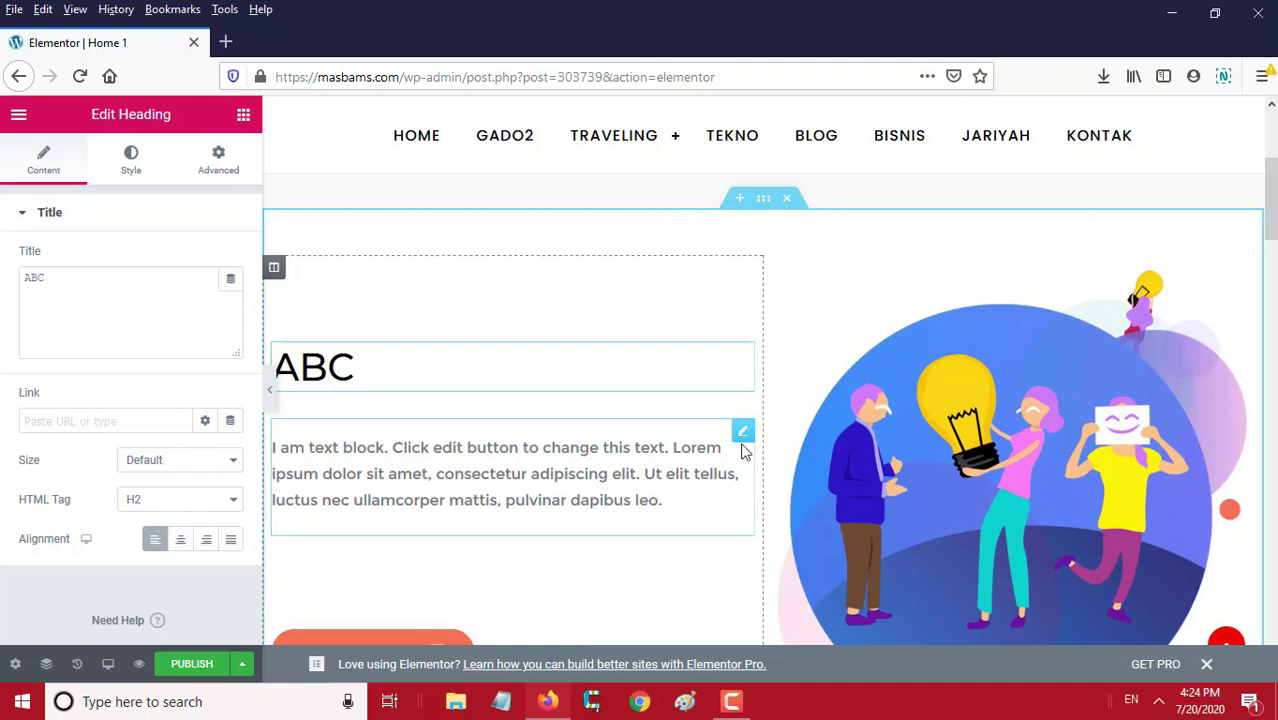
- Open the hero section's text block for editing and look over its text, the Launch Project button and the illustration
{"action": "left_click", "coordinate": [746, 435]}
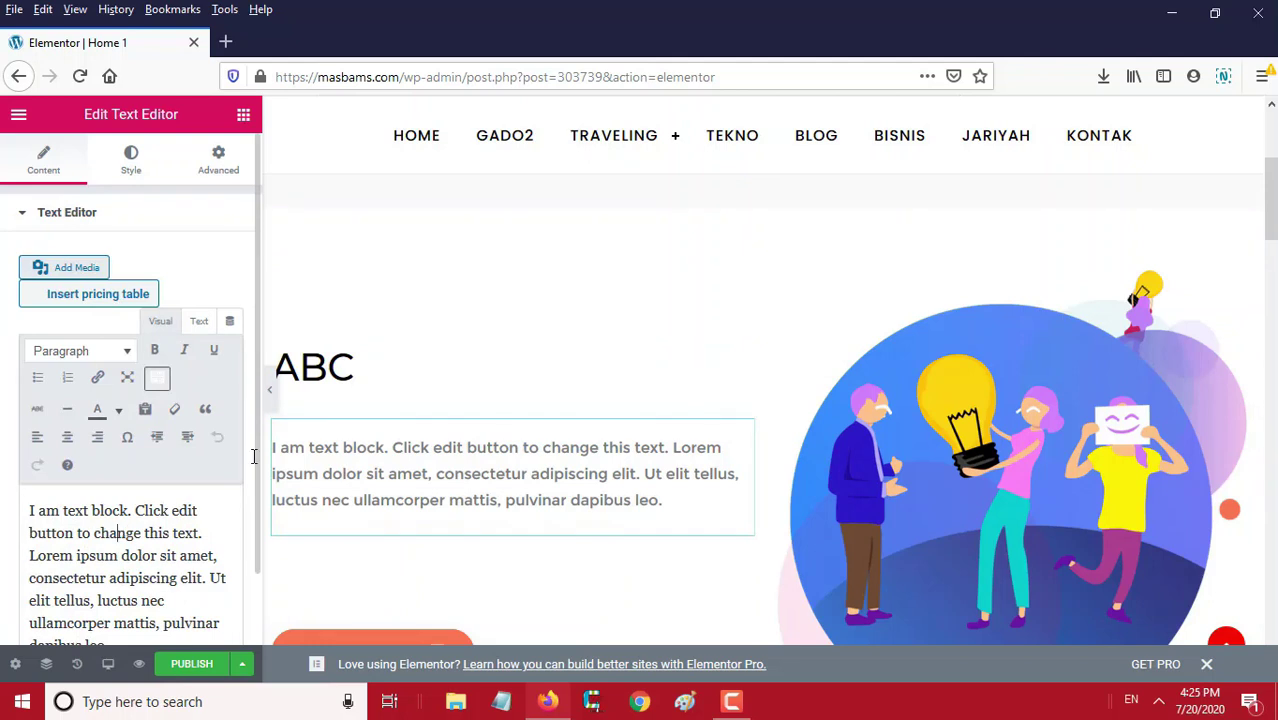
{"action": "scroll", "coordinate": [261, 555], "scroll_direction": "down", "scroll_amount": 1}
{"action": "scroll", "coordinate": [261, 561], "scroll_direction": "down", "scroll_amount": 3}
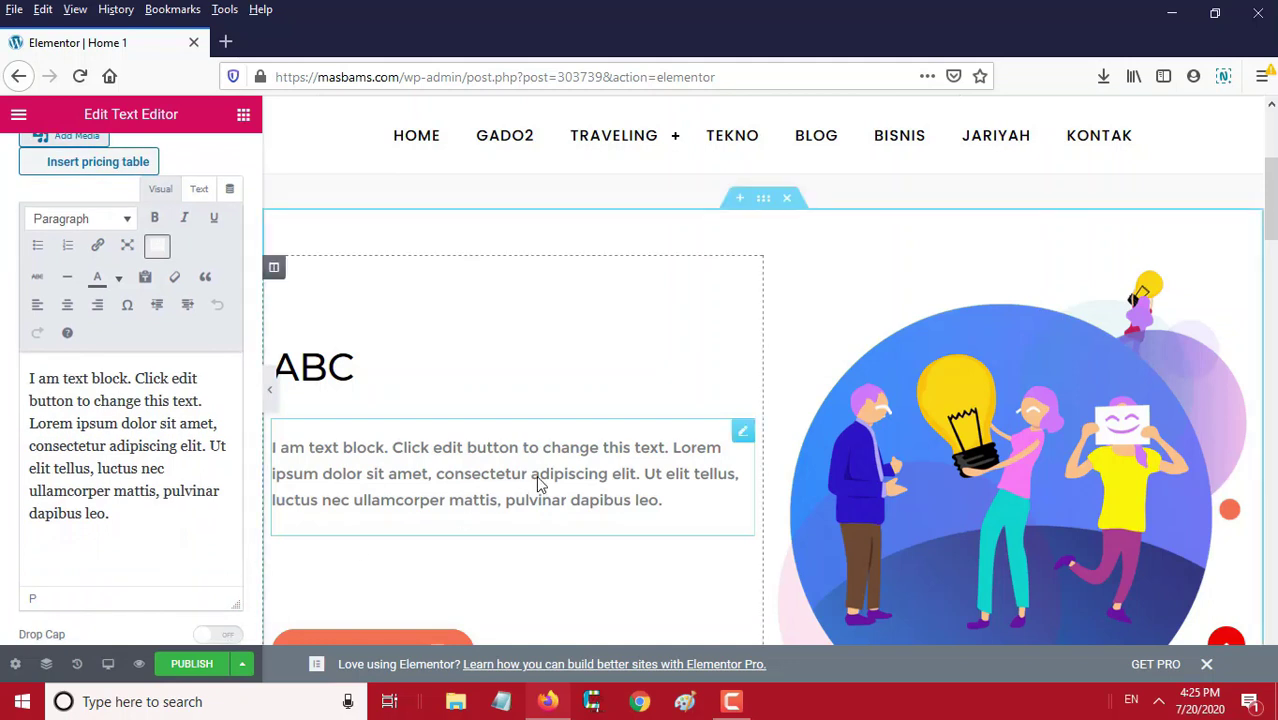
{"action": "scroll", "coordinate": [536, 475], "scroll_direction": "down", "scroll_amount": 3}
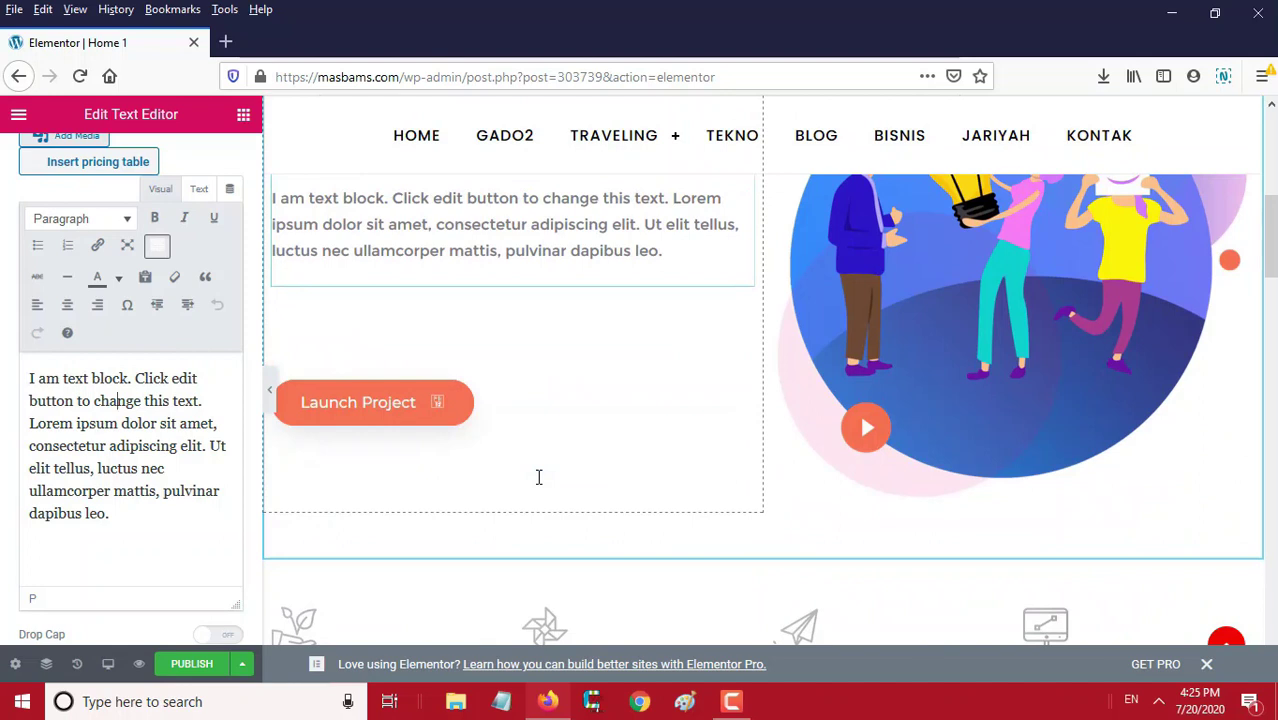
{"action": "scroll", "coordinate": [538, 477], "scroll_direction": "up", "scroll_amount": 2}
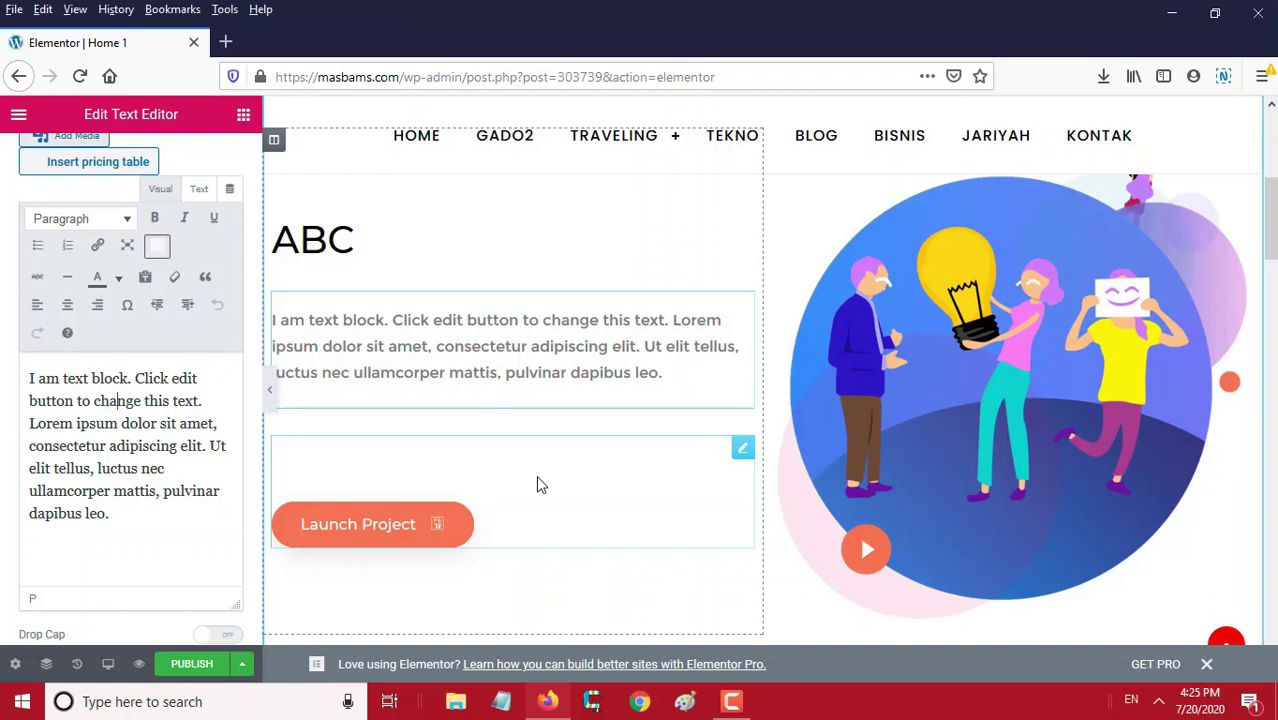
{"action": "scroll", "coordinate": [1013, 356], "scroll_direction": "down", "scroll_amount": 1}
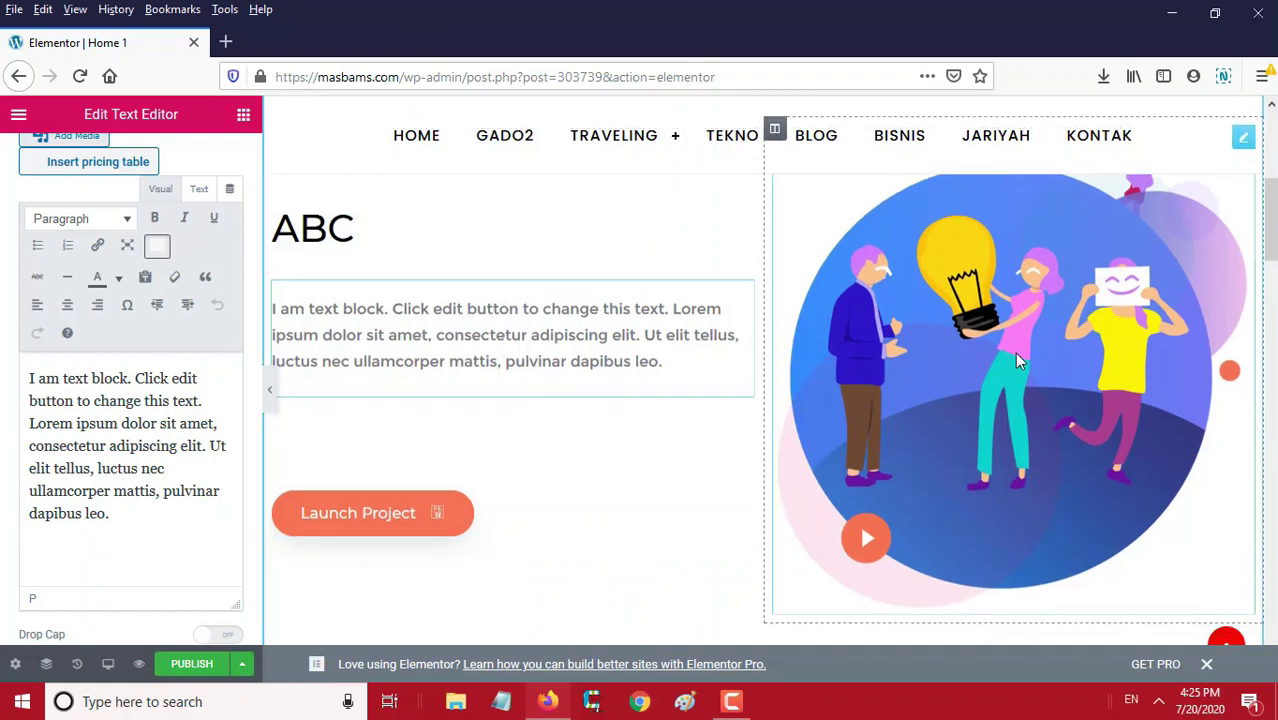
- Replace the hero section's illustration with the media library image of a man in green at a desk on a video call
{"action": "scroll", "coordinate": [1014, 352], "scroll_direction": "up", "scroll_amount": 3}
{"action": "left_click", "coordinate": [1244, 290]}
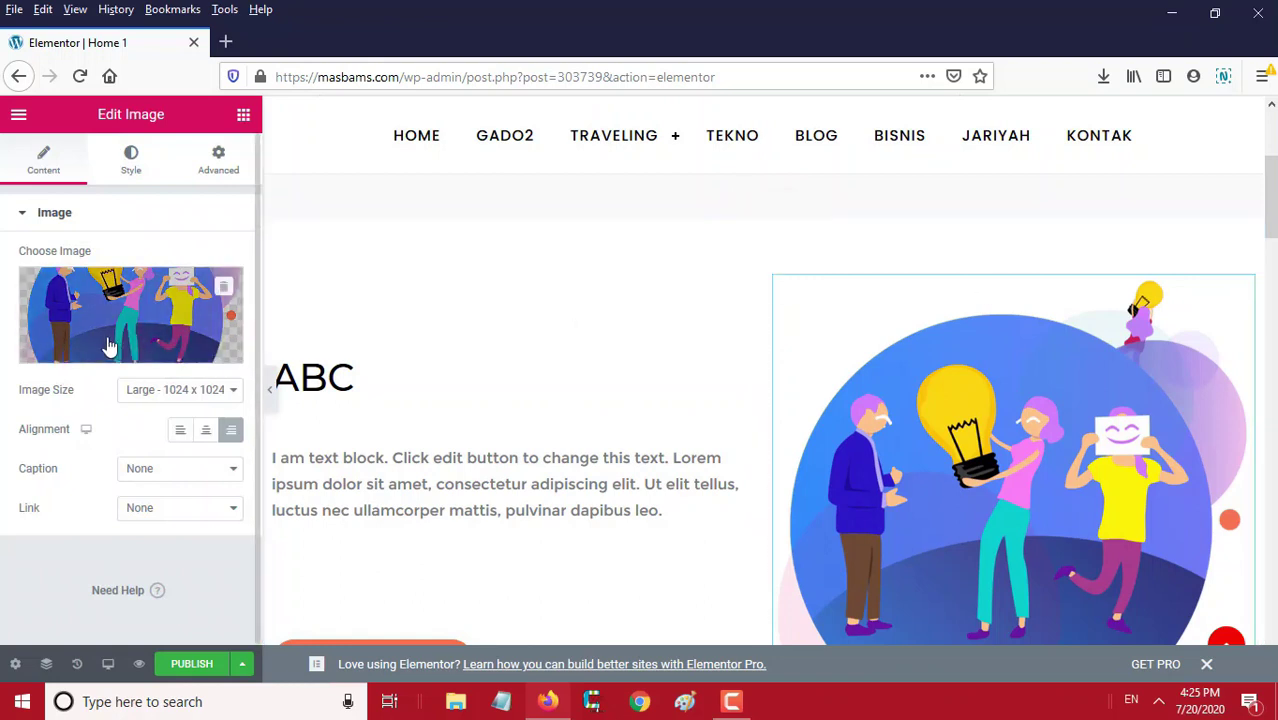
{"action": "left_click", "coordinate": [224, 291]}
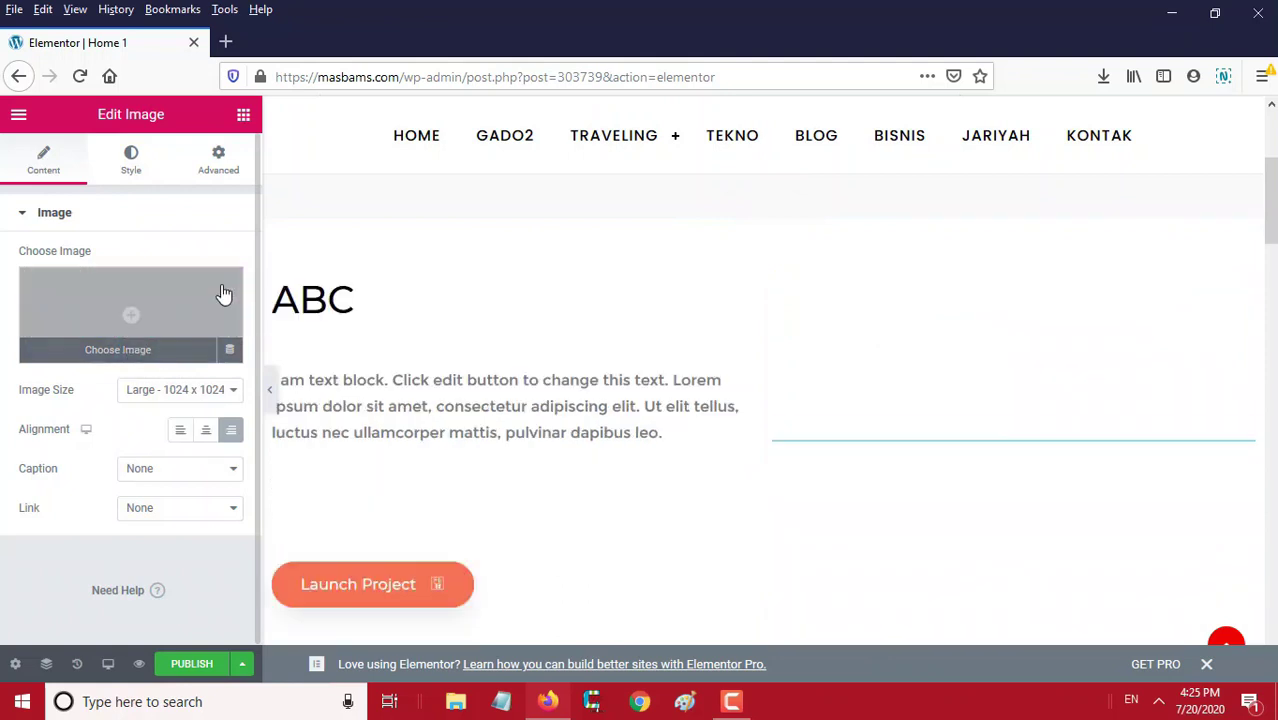
{"action": "left_click", "coordinate": [131, 328]}
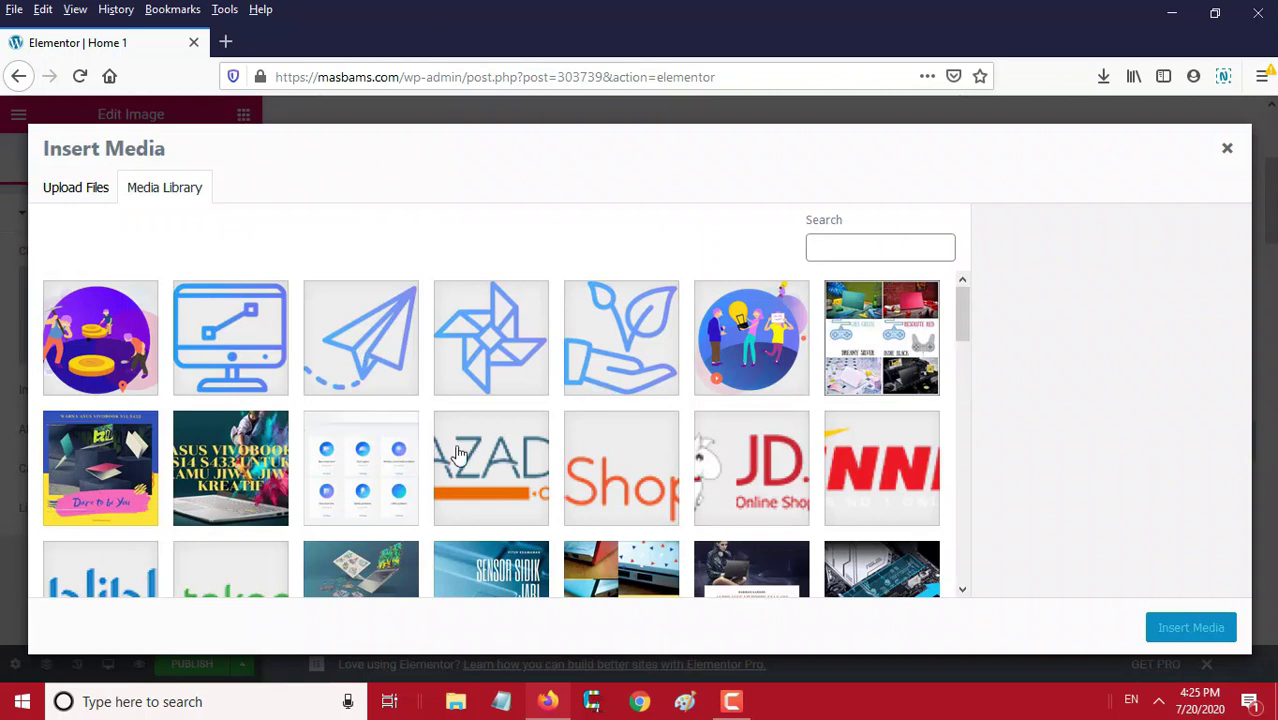
{"action": "scroll", "coordinate": [476, 458], "scroll_direction": "down", "scroll_amount": 2}
{"action": "scroll", "coordinate": [476, 458], "scroll_direction": "down", "scroll_amount": 5}
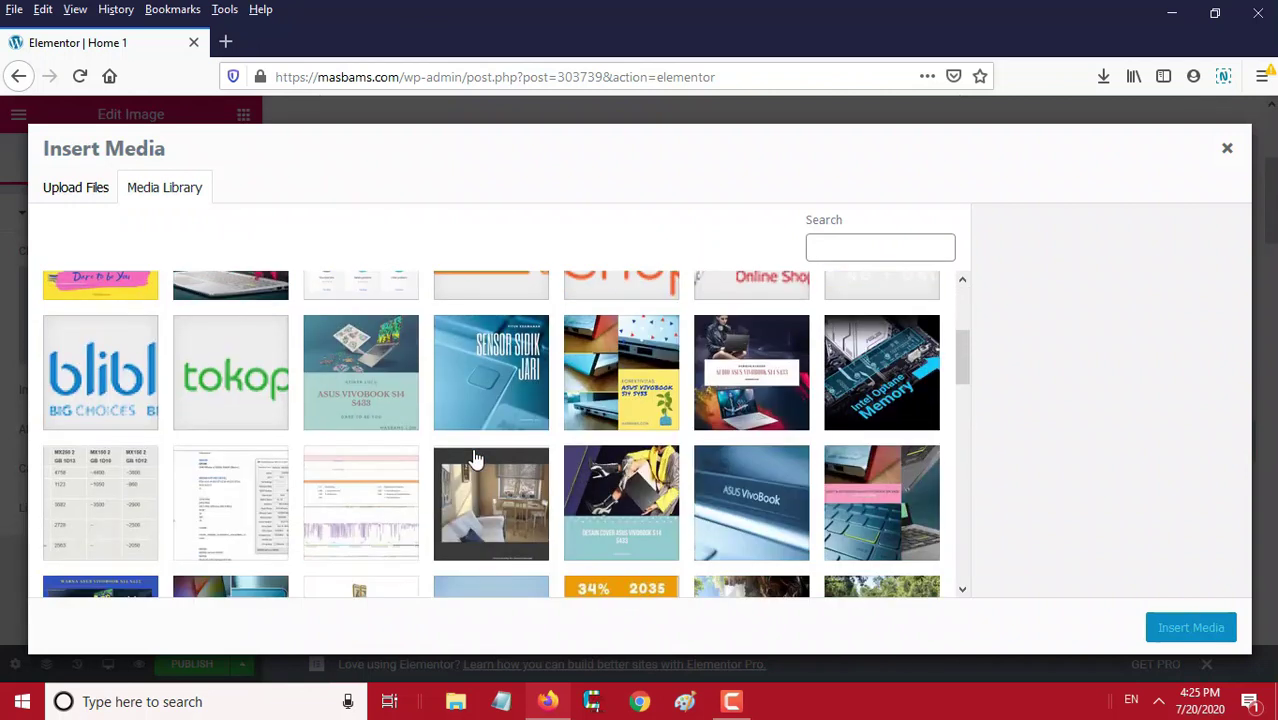
{"action": "left_click", "coordinate": [481, 406]}
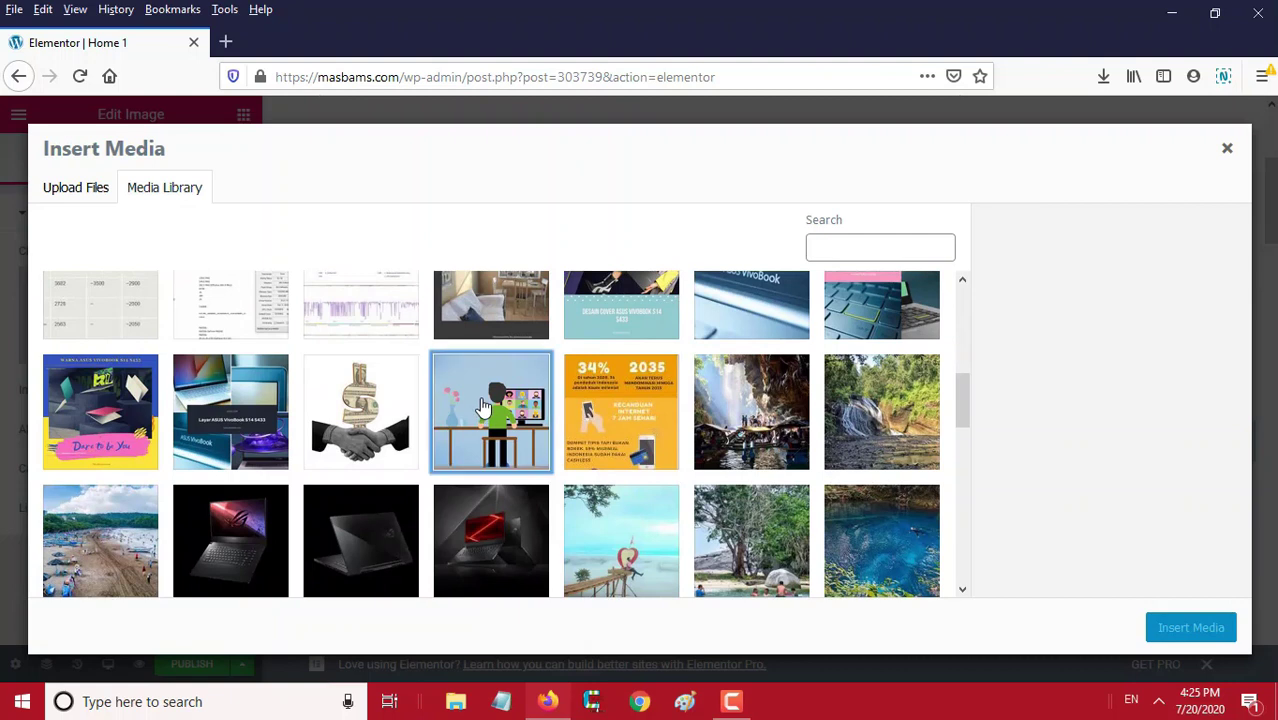
{"action": "left_click", "coordinate": [1190, 628]}
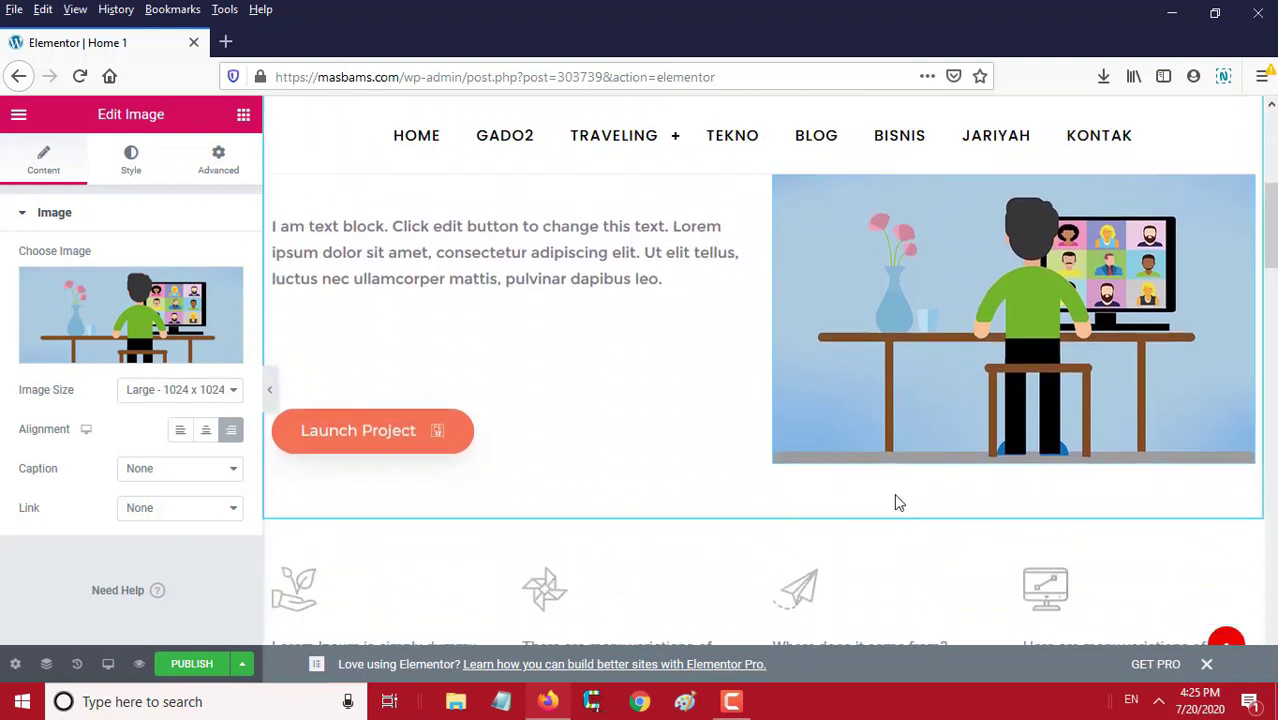
- Change the text of the hero section's Launch Project button to Klik di Sini
{"action": "scroll", "coordinate": [894, 503], "scroll_direction": "down", "scroll_amount": 3}
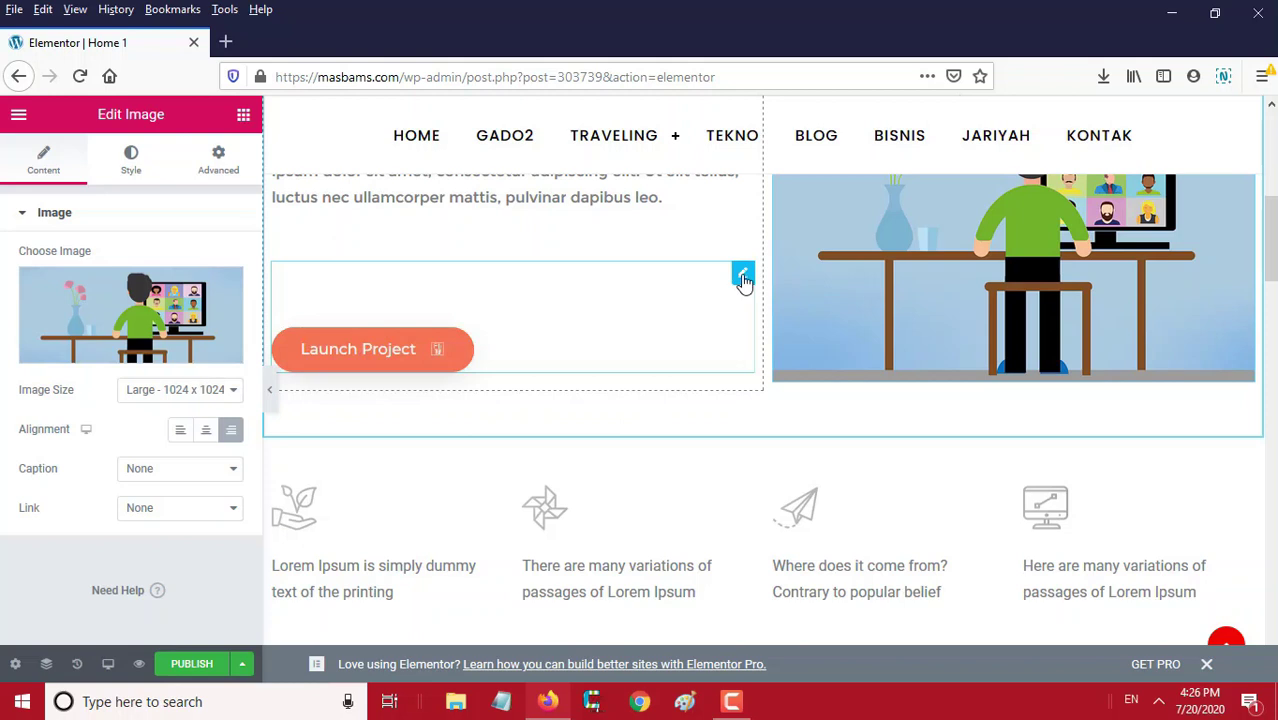
{"action": "left_click", "coordinate": [742, 277]}
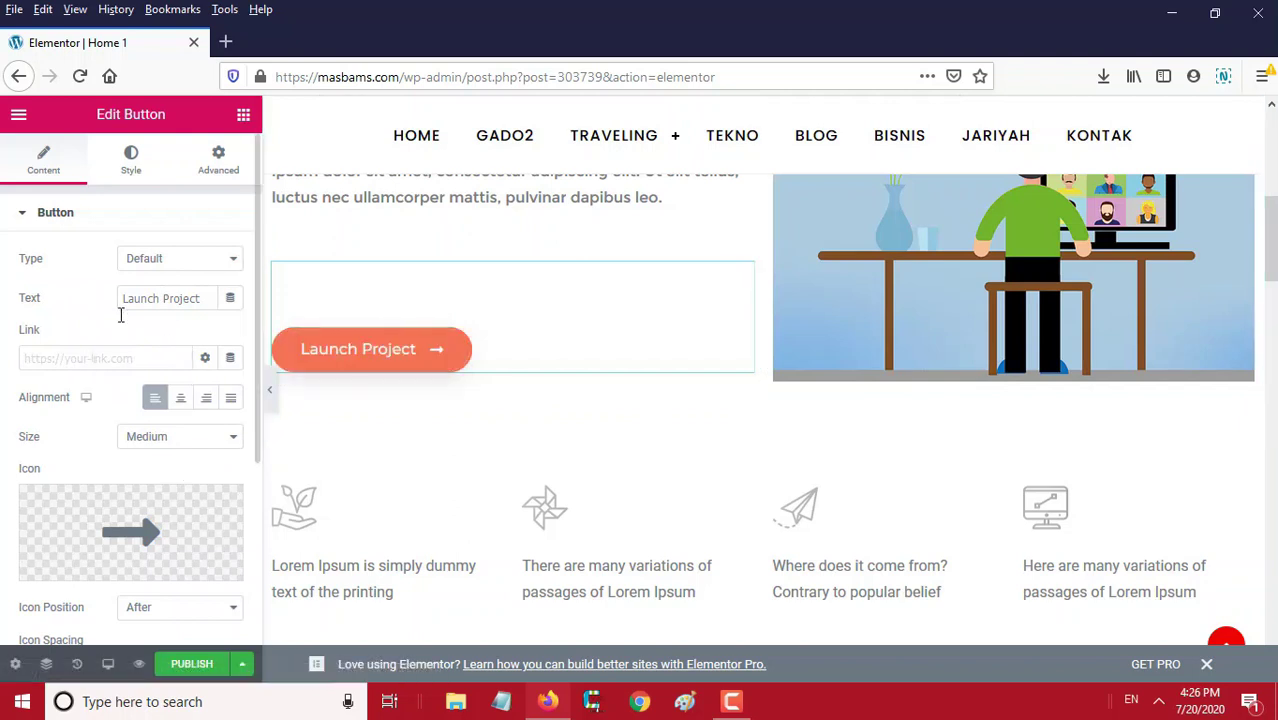
{"action": "triple_click", "coordinate": [182, 299]}
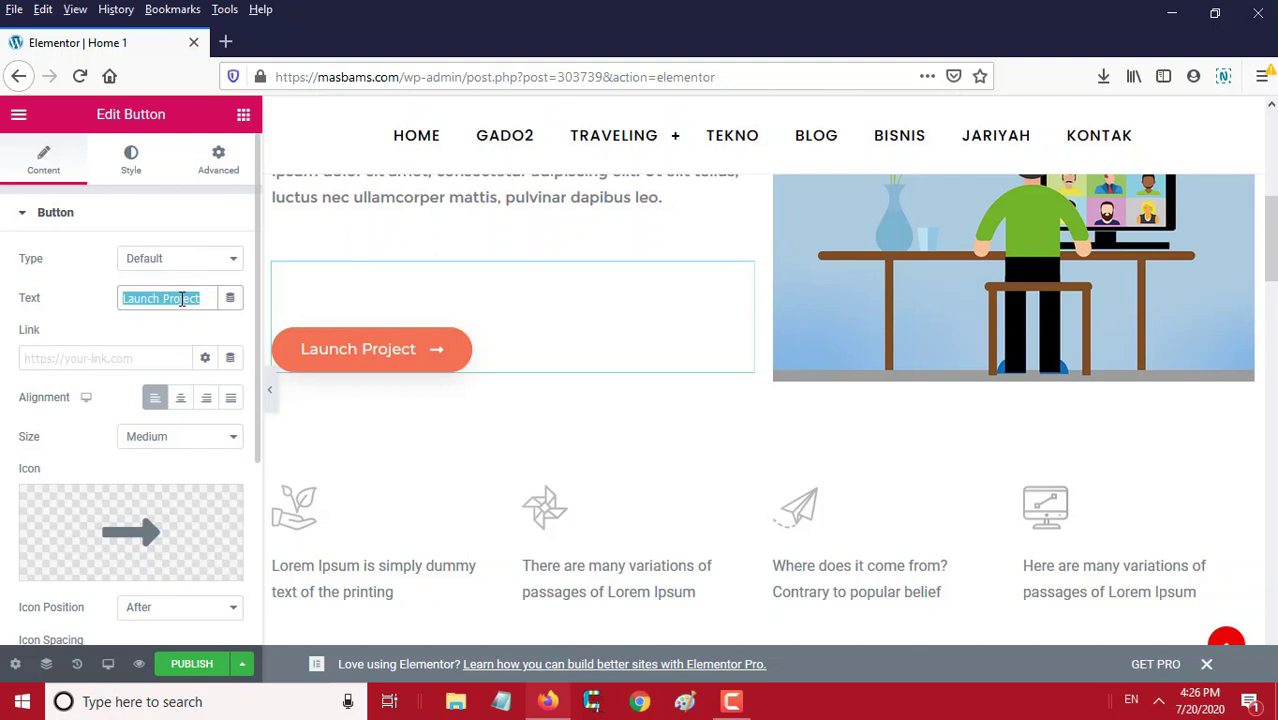
{"action": "type", "text": "Klik "}
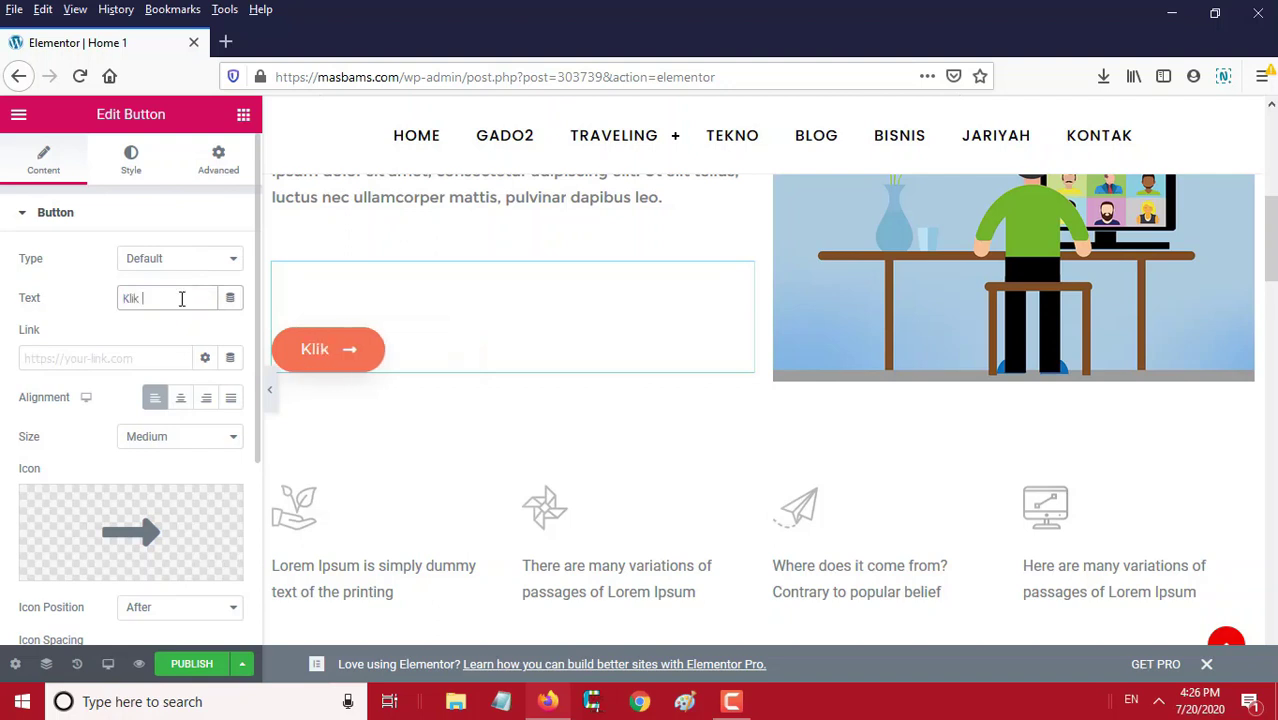
{"action": "type", "text": "di Sini"}
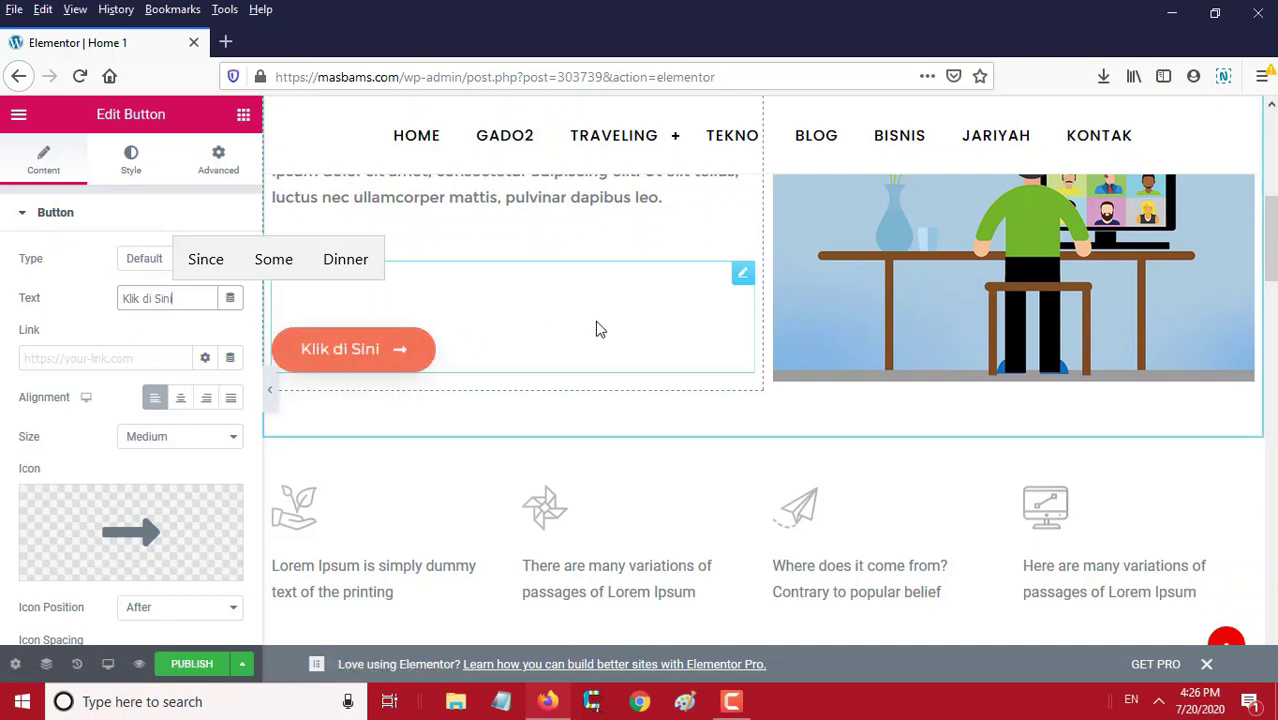
- Open the Digital Solutions heading for editing and look over its title, the text block and the Succeed Today button
{"action": "scroll", "coordinate": [605, 540], "scroll_direction": "down", "scroll_amount": 2}
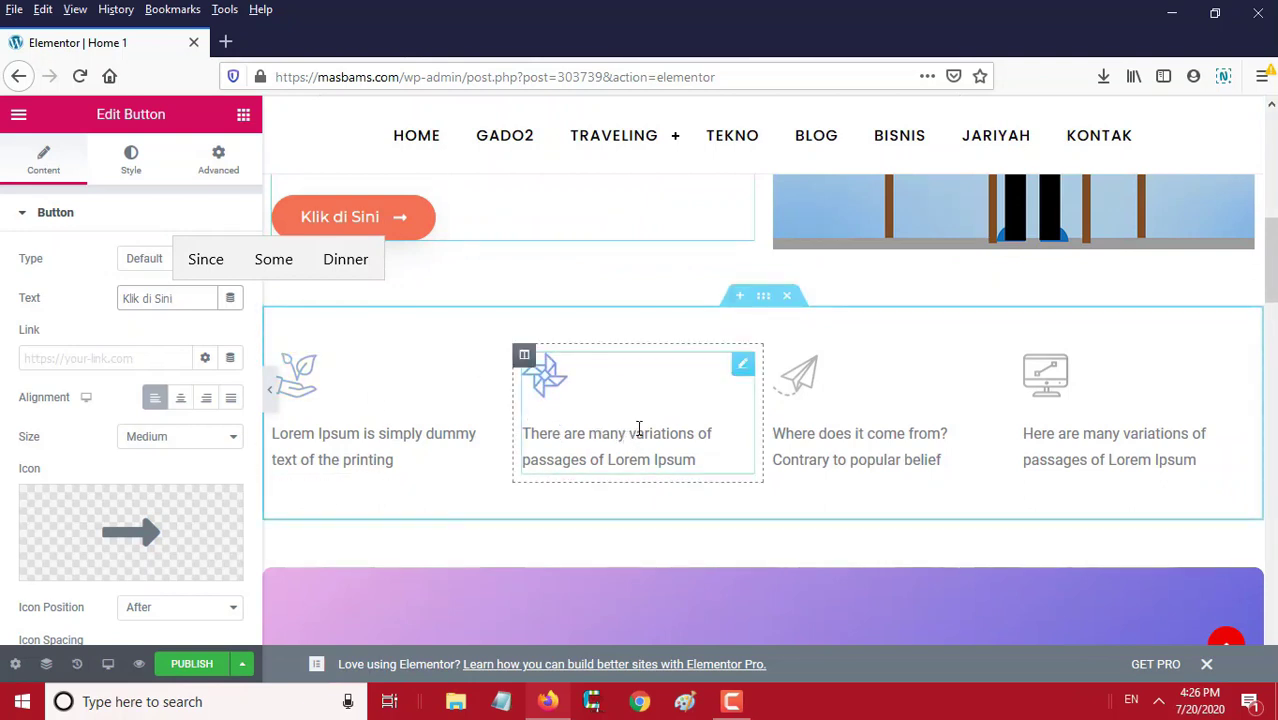
{"action": "scroll", "coordinate": [778, 395], "scroll_direction": "down", "scroll_amount": 5}
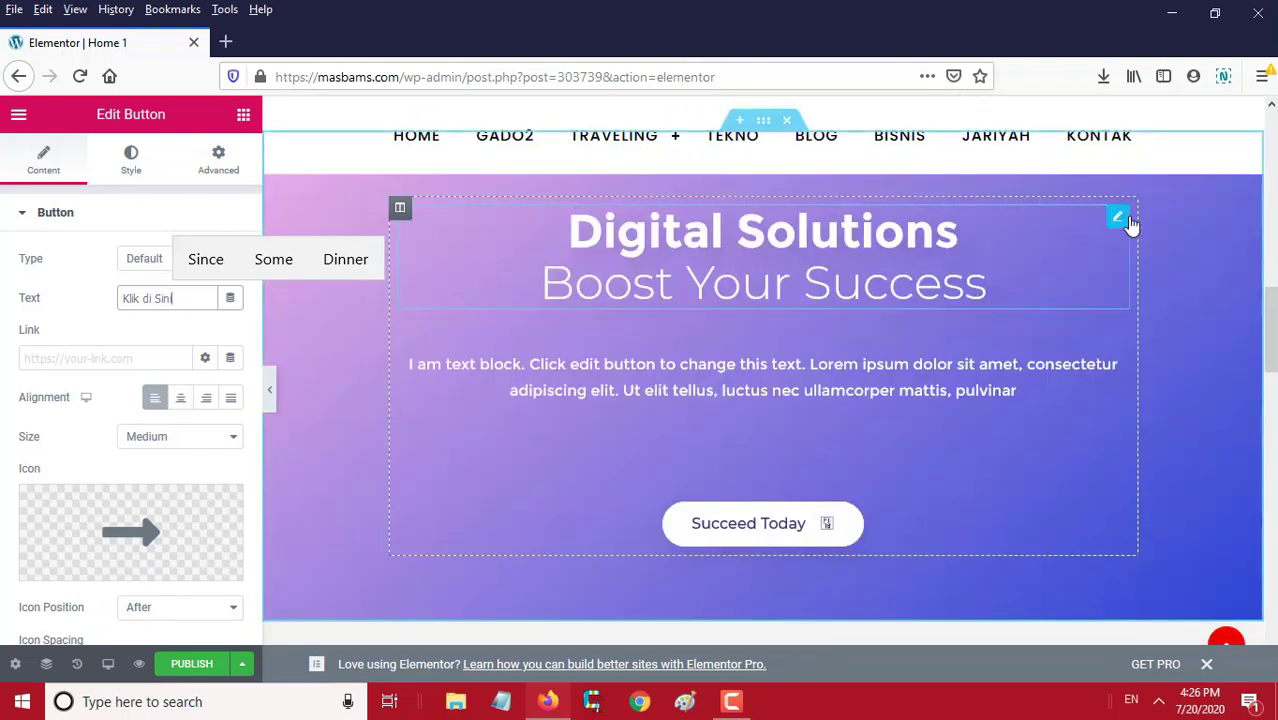
{"action": "left_click", "coordinate": [1126, 219]}
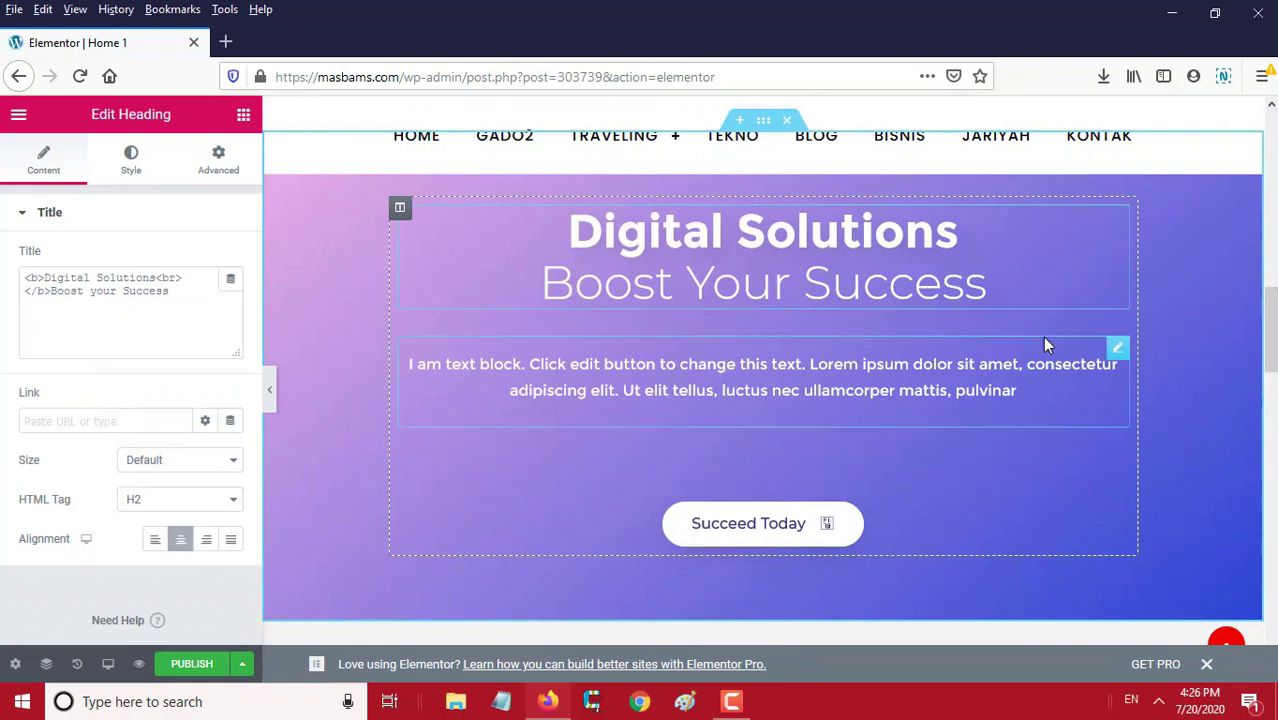
{"action": "scroll", "coordinate": [1042, 336], "scroll_direction": "down", "scroll_amount": 2}
{"action": "scroll", "coordinate": [1044, 344], "scroll_direction": "up", "scroll_amount": 3}
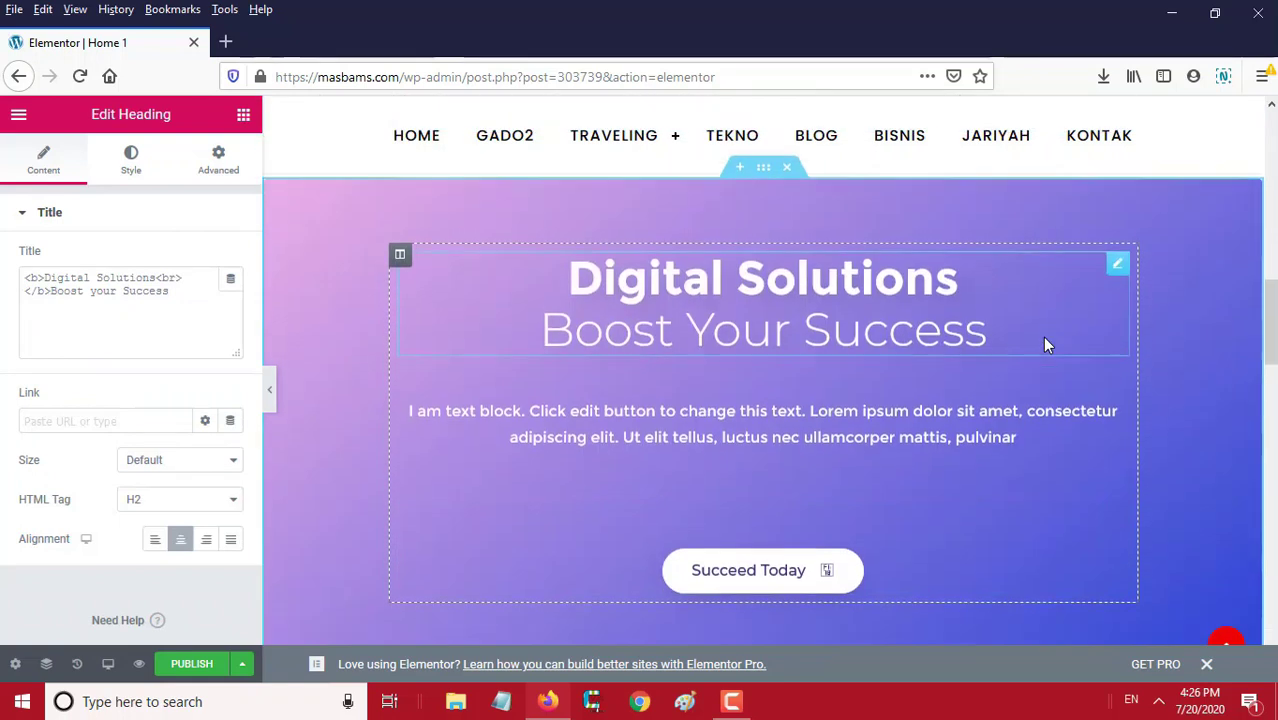
- Examine the Themes, Users and Active Installs counters and the Our Team section with its illustration, text and social icons
{"action": "scroll", "coordinate": [1044, 344], "scroll_direction": "down", "scroll_amount": 2}
{"action": "scroll", "coordinate": [1044, 337], "scroll_direction": "down", "scroll_amount": 2}
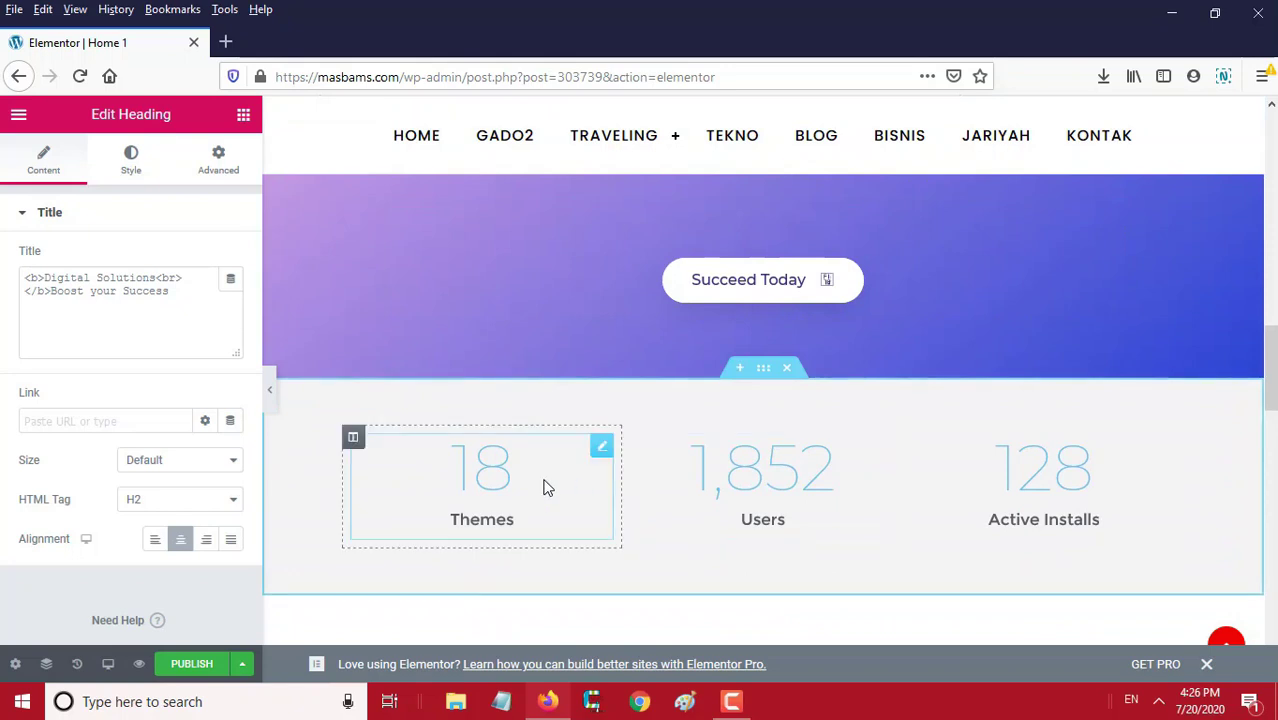
{"action": "scroll", "coordinate": [750, 480], "scroll_direction": "down", "scroll_amount": 3}
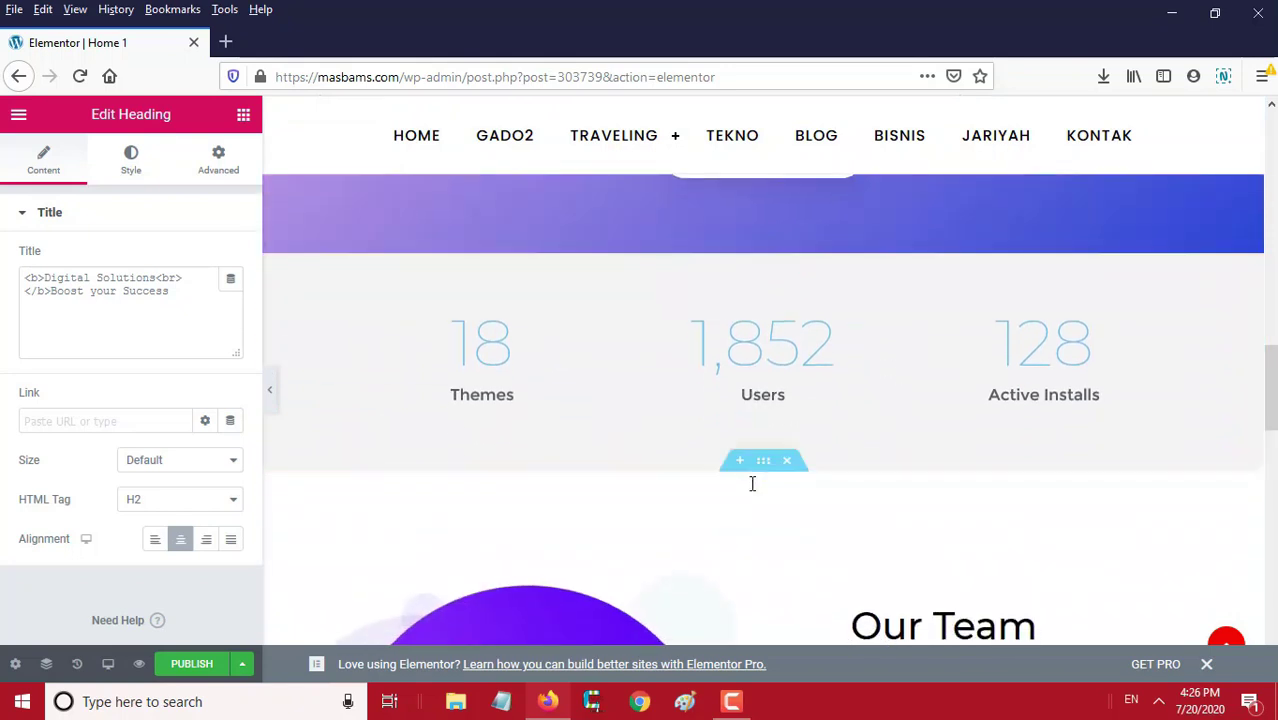
{"action": "scroll", "coordinate": [754, 490], "scroll_direction": "down", "scroll_amount": 1}
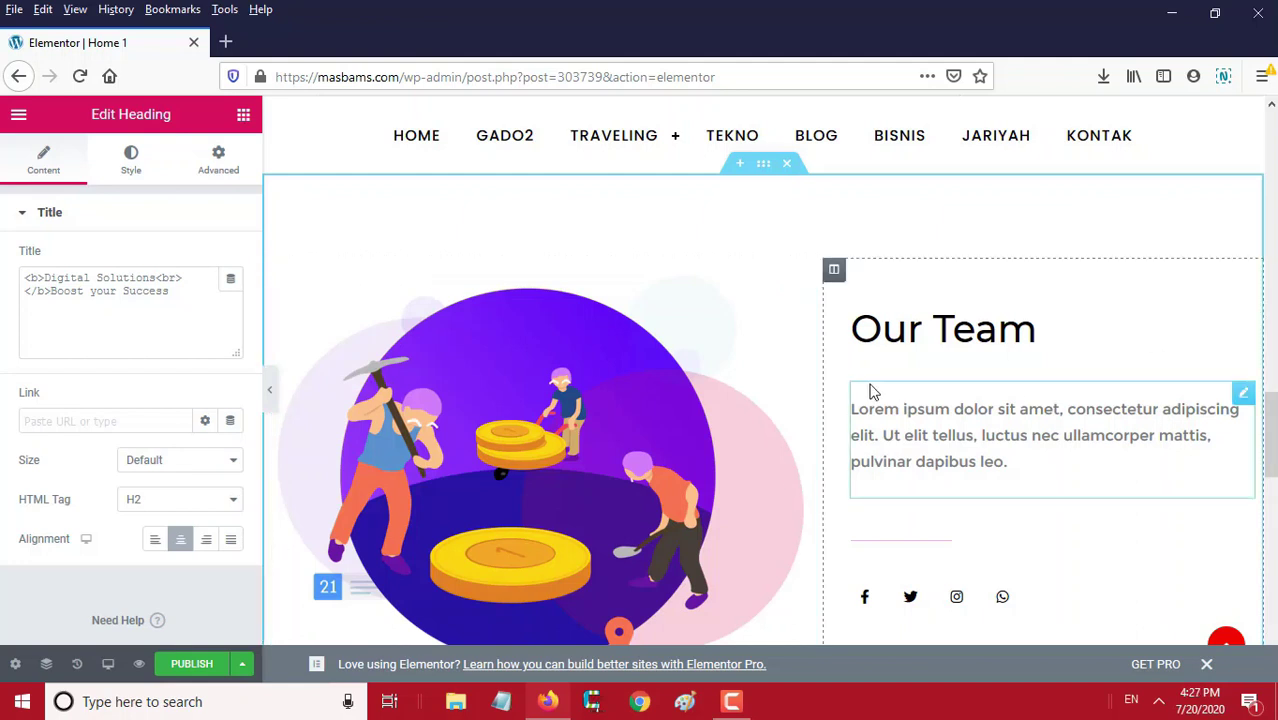
{"action": "scroll", "coordinate": [870, 392], "scroll_direction": "down", "scroll_amount": 3}
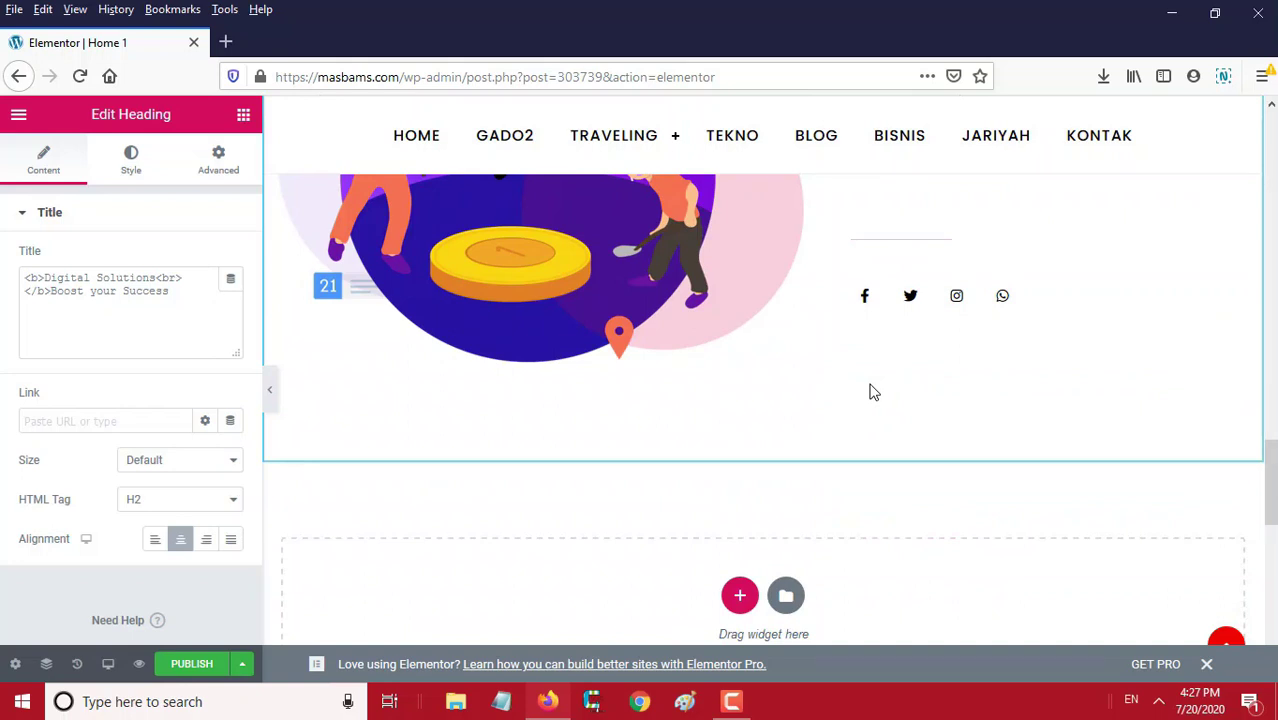
{"action": "scroll", "coordinate": [870, 392], "scroll_direction": "up", "scroll_amount": 6}
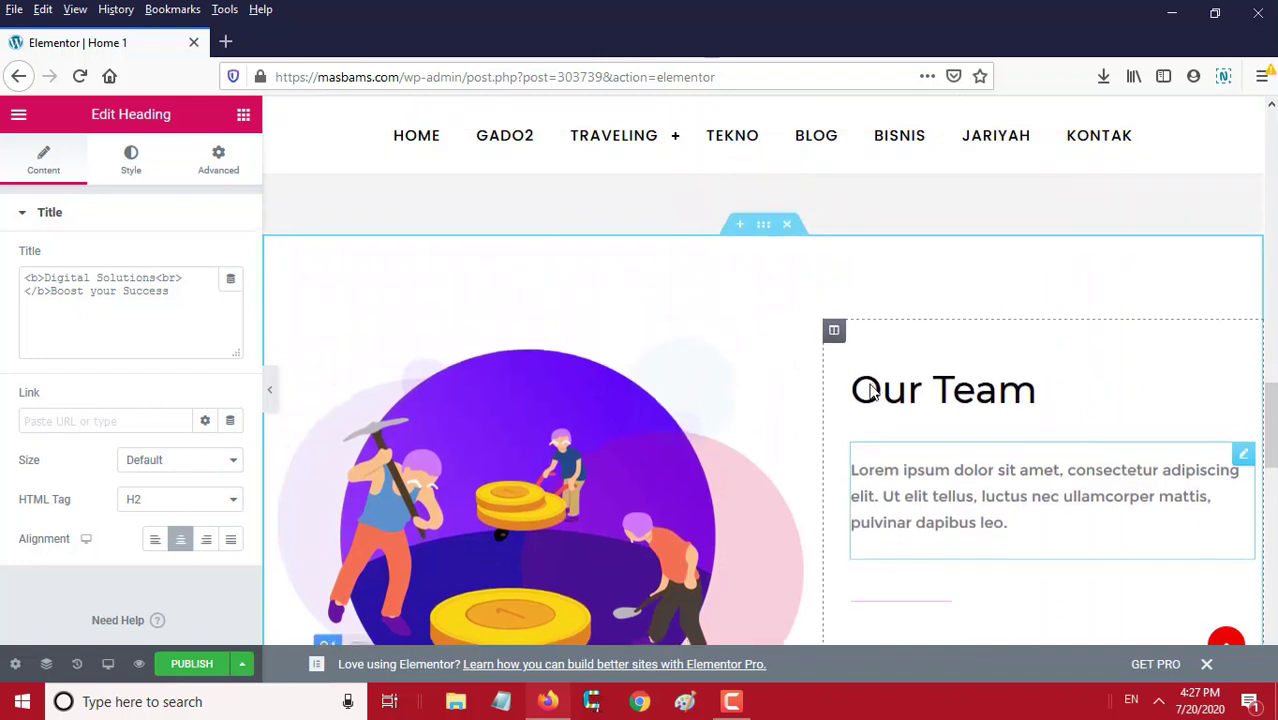
{"action": "scroll", "coordinate": [870, 392], "scroll_direction": "up", "scroll_amount": 1}
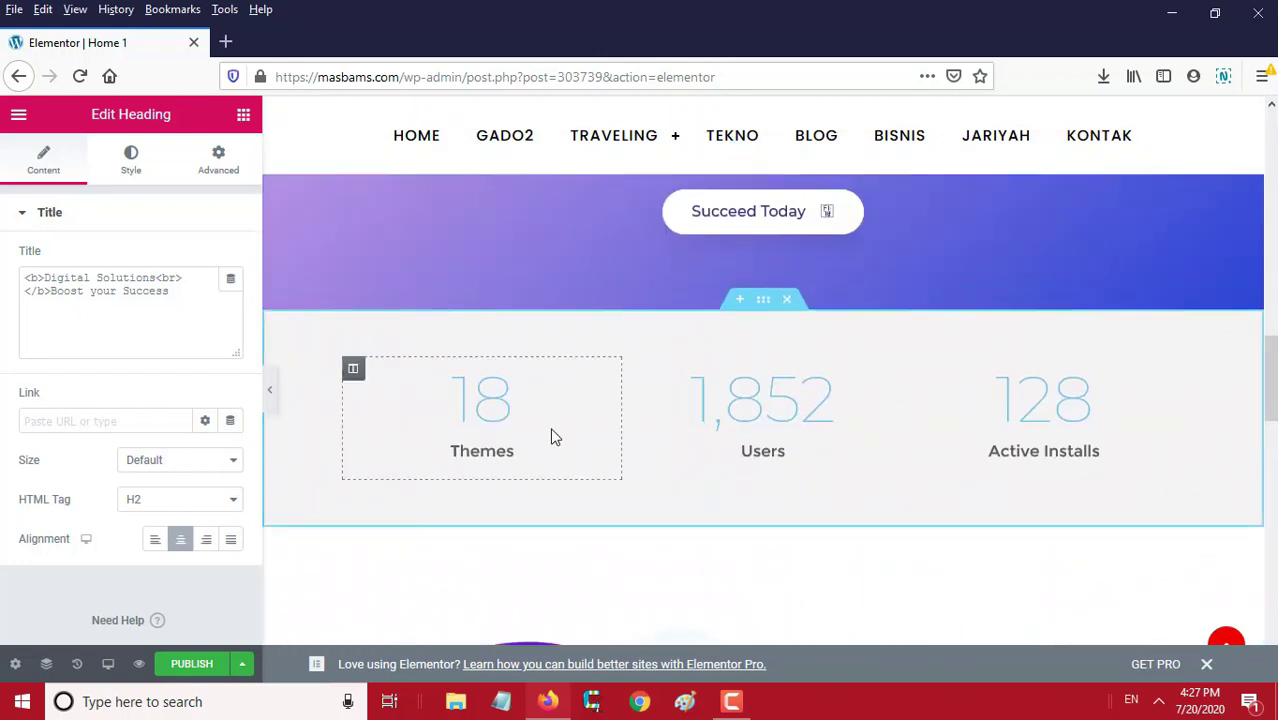
{"action": "scroll", "coordinate": [507, 434], "scroll_direction": "down", "scroll_amount": 2}
{"action": "scroll", "coordinate": [507, 432], "scroll_direction": "down", "scroll_amount": 6}
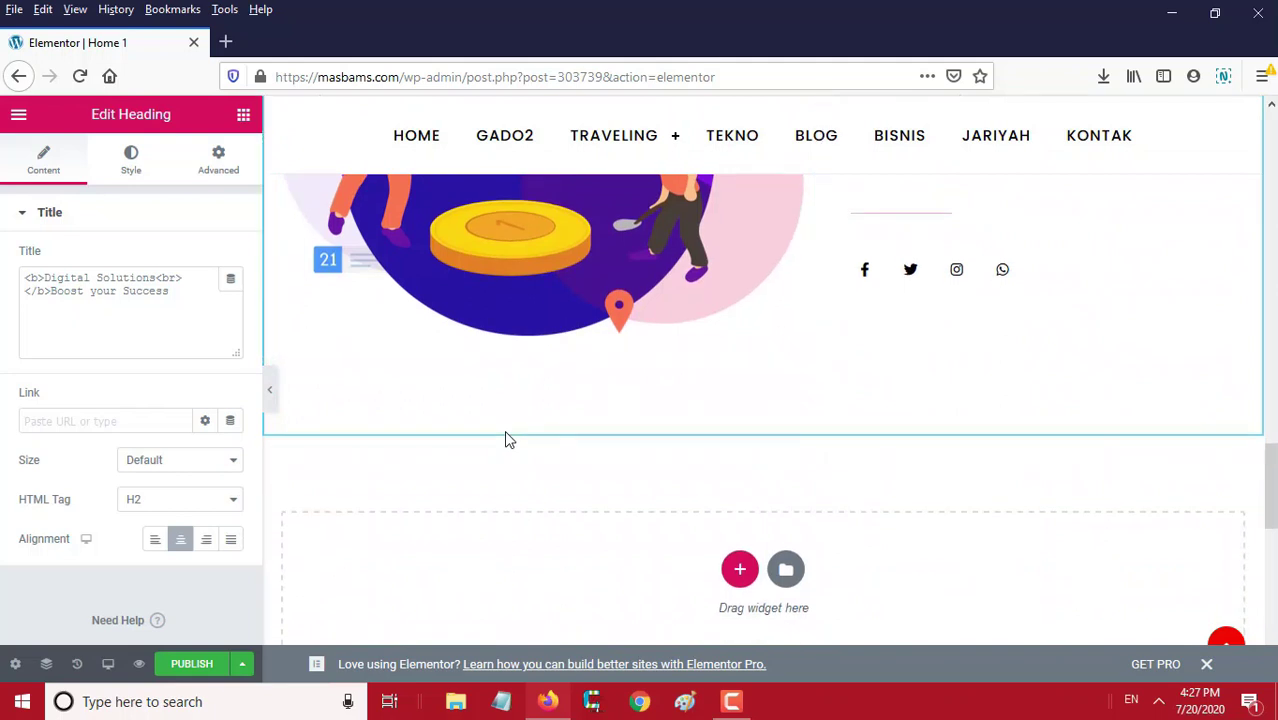
{"action": "scroll", "coordinate": [713, 301], "scroll_direction": "up", "scroll_amount": 2}
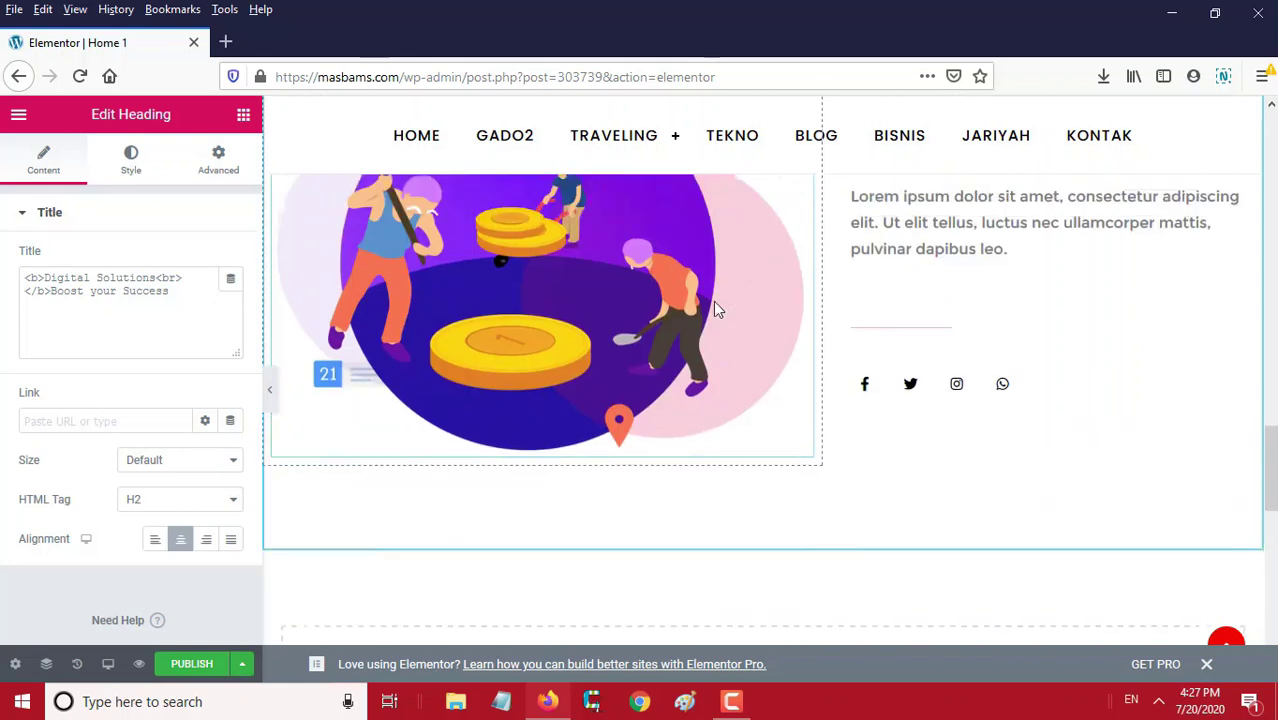
{"action": "scroll", "coordinate": [713, 301], "scroll_direction": "up", "scroll_amount": 3}
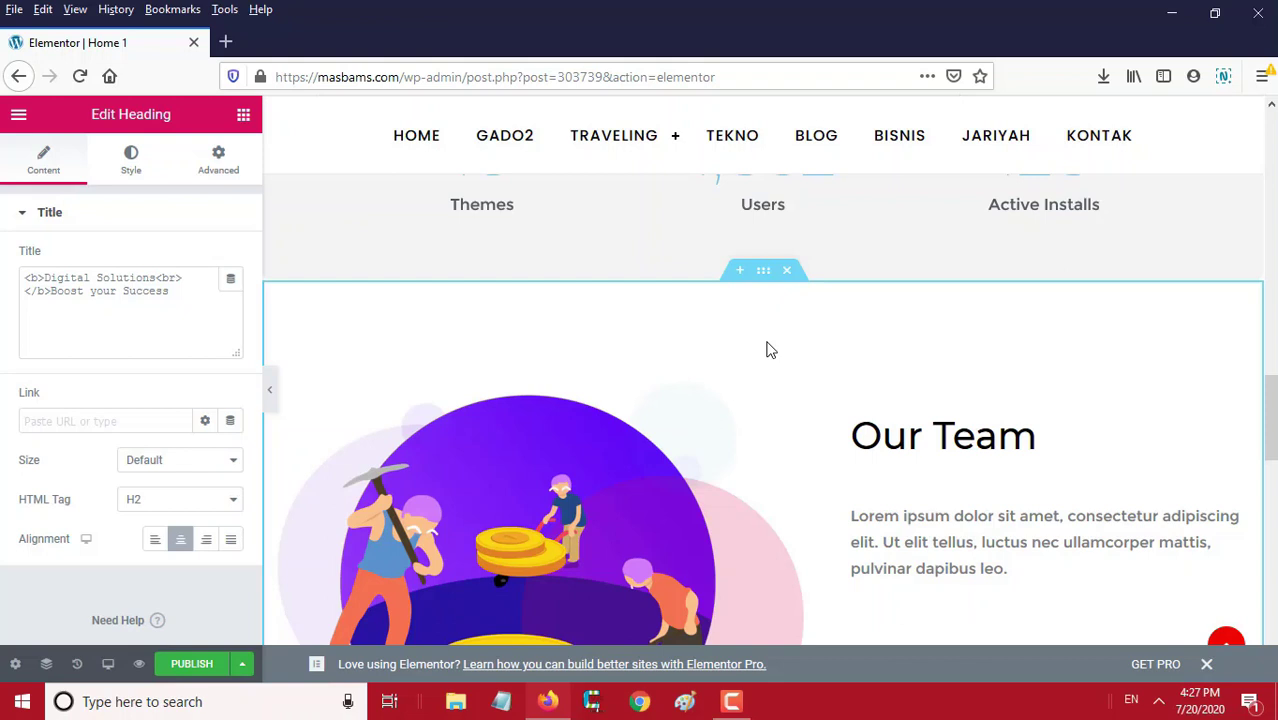
- Review the whole page again from the Home 1 title through the feature icons and counters to the end of Our Team
{"action": "scroll", "coordinate": [770, 349], "scroll_direction": "up", "scroll_amount": 8}
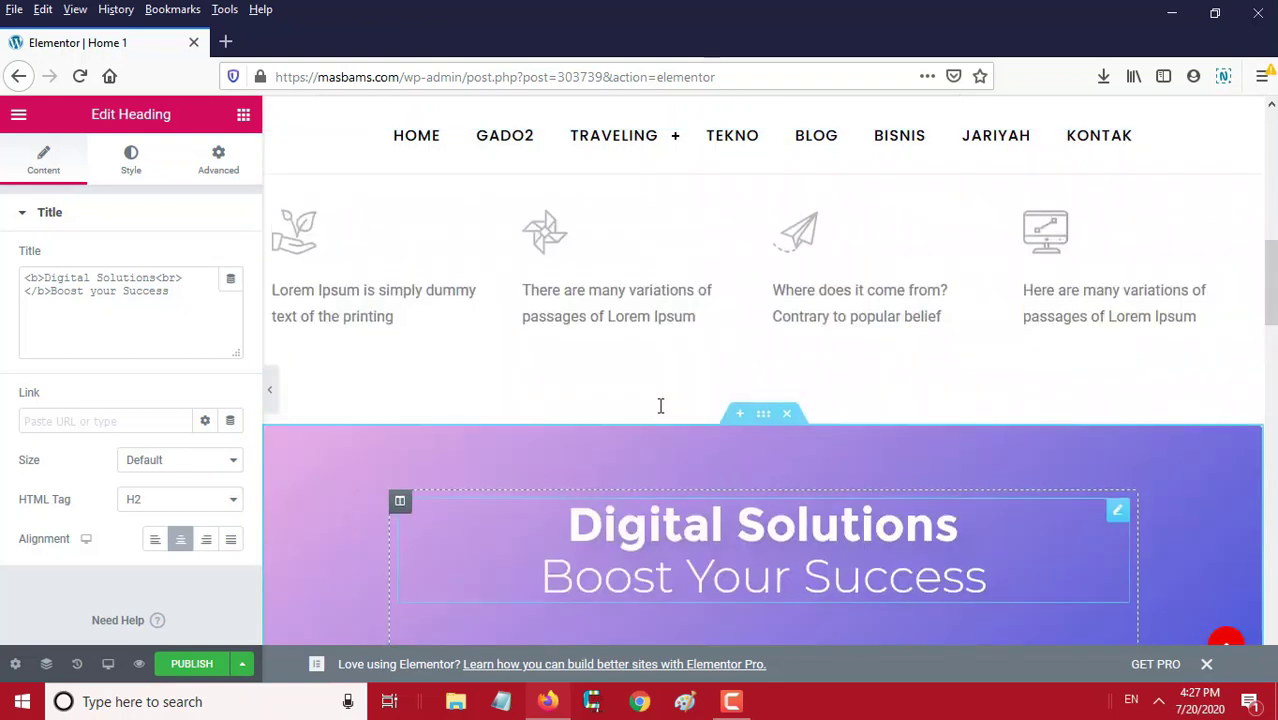
{"action": "scroll", "coordinate": [660, 405], "scroll_direction": "up", "scroll_amount": 6}
{"action": "scroll", "coordinate": [659, 411], "scroll_direction": "down", "scroll_amount": 6}
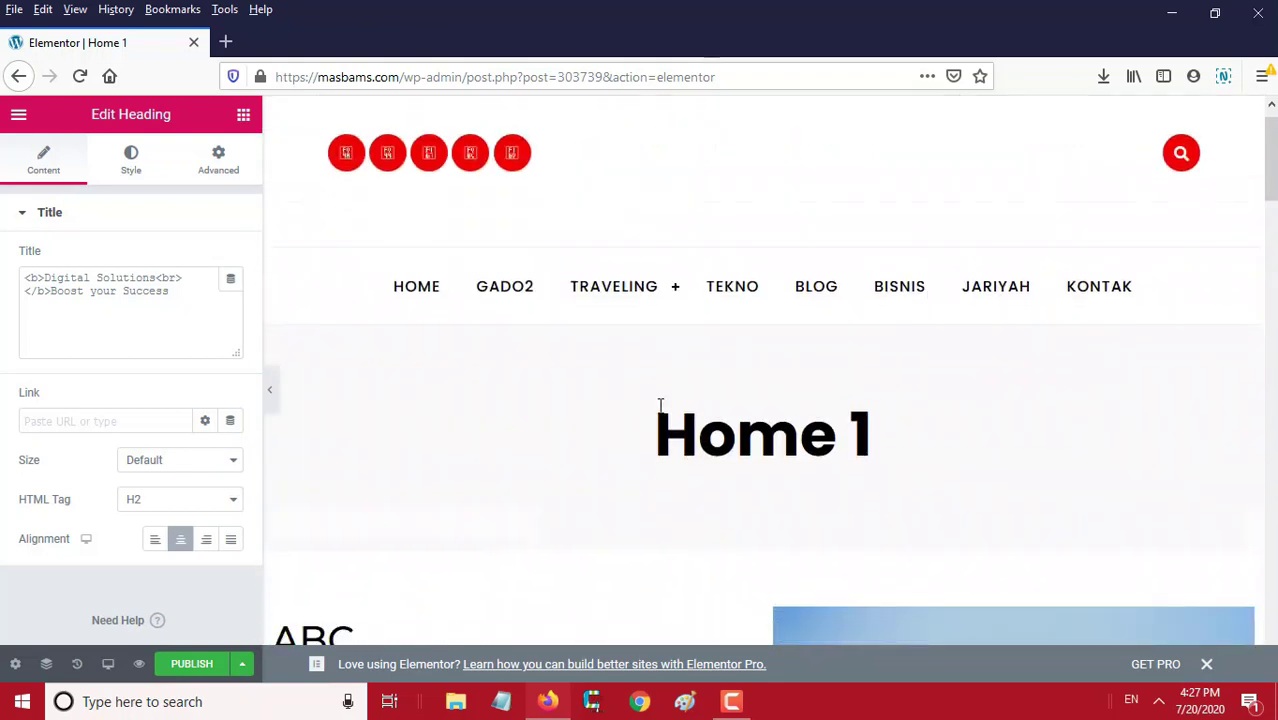
{"action": "scroll", "coordinate": [659, 411], "scroll_direction": "down", "scroll_amount": 6}
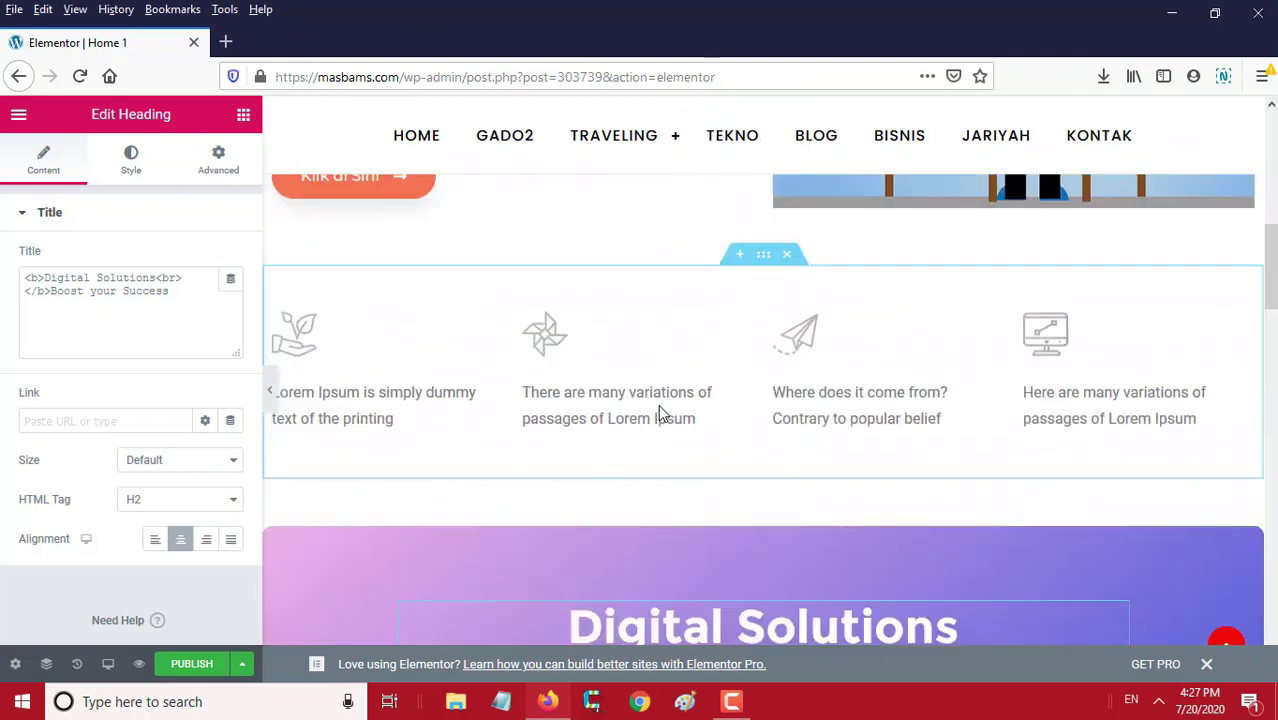
{"action": "scroll", "coordinate": [660, 412], "scroll_direction": "down", "scroll_amount": 2}
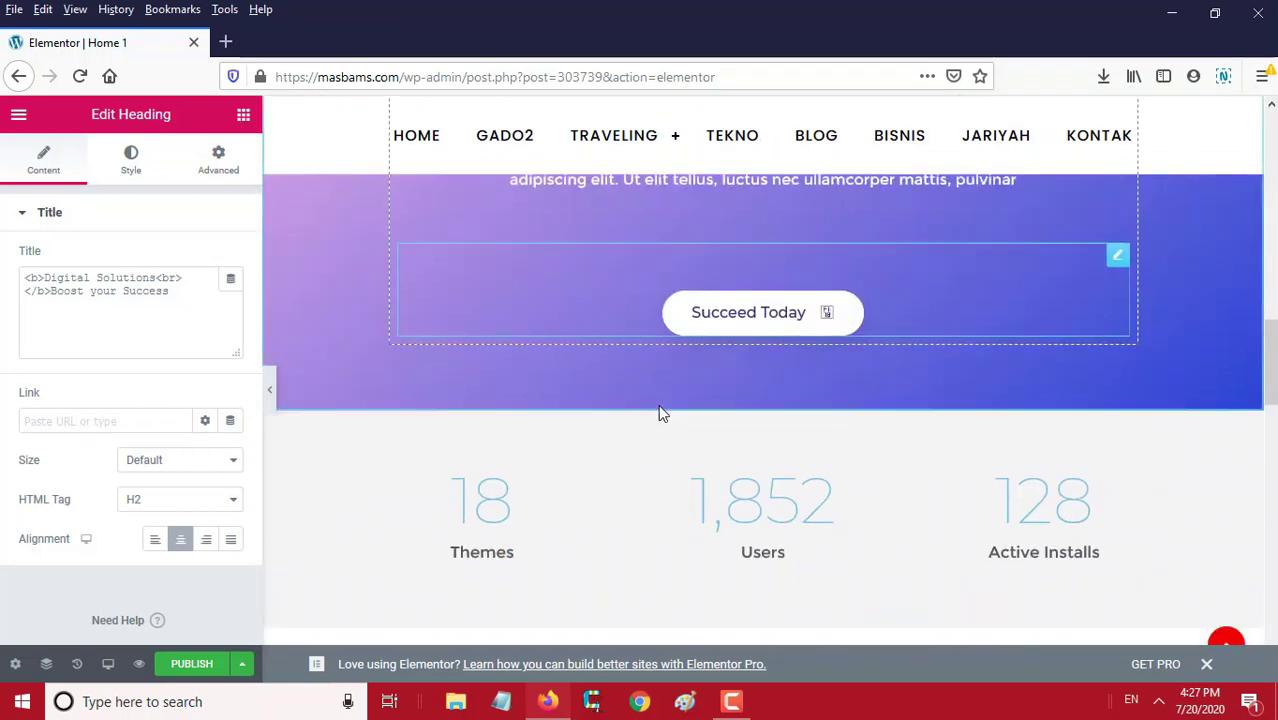
{"action": "scroll", "coordinate": [759, 342], "scroll_direction": "down", "scroll_amount": 3}
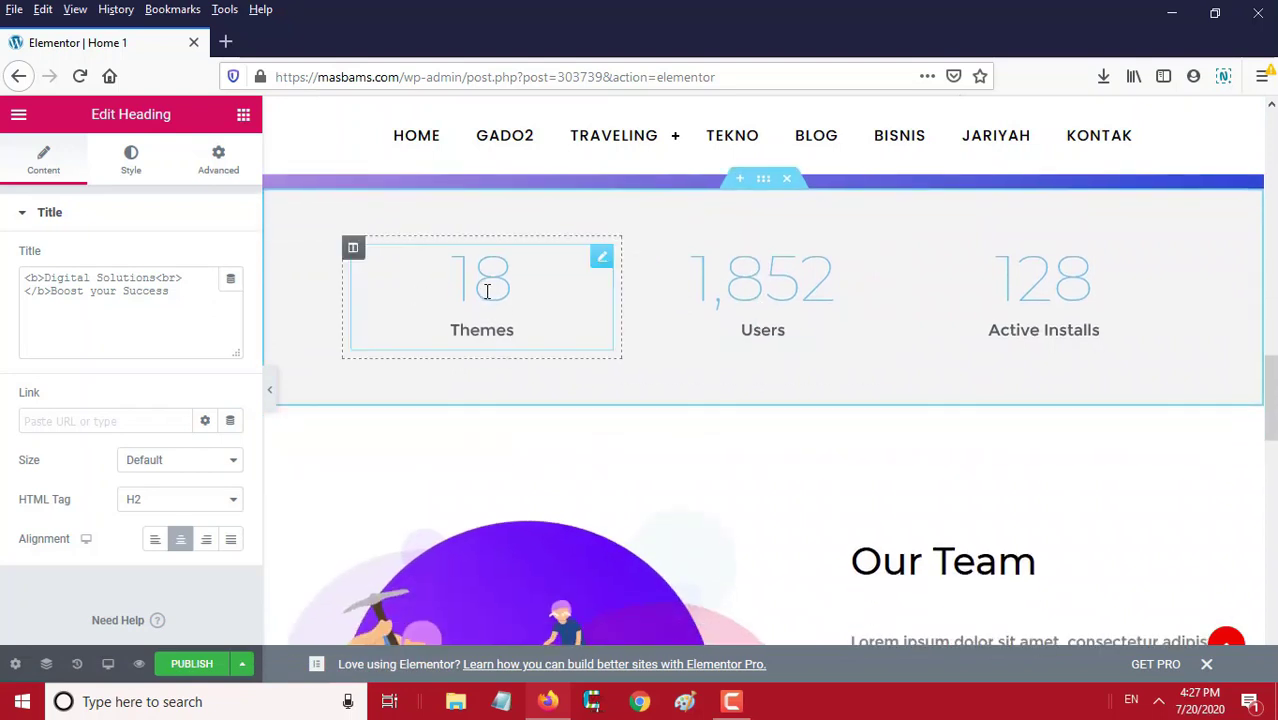
{"action": "scroll", "coordinate": [953, 328], "scroll_direction": "down", "scroll_amount": 7}
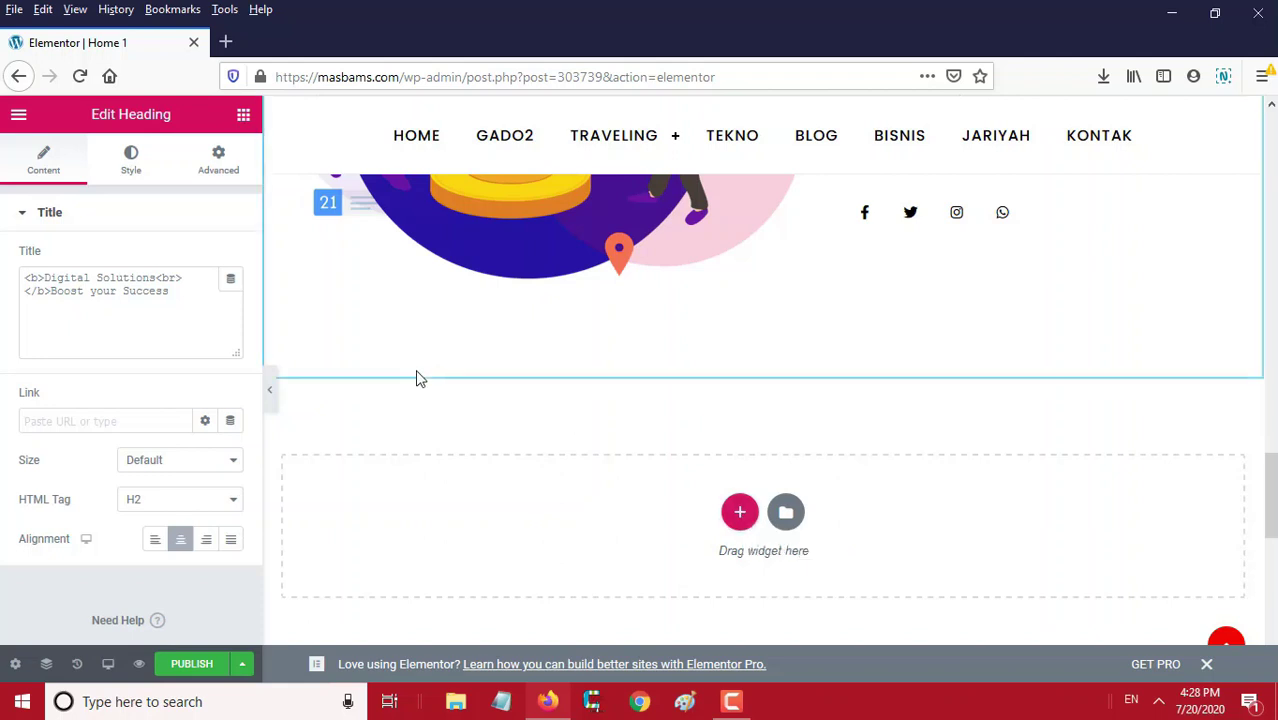
- Add a new section below Our Team with a two-column structure, a wide left column and a narrow right column
{"action": "scroll", "coordinate": [547, 425], "scroll_direction": "down", "scroll_amount": 1}
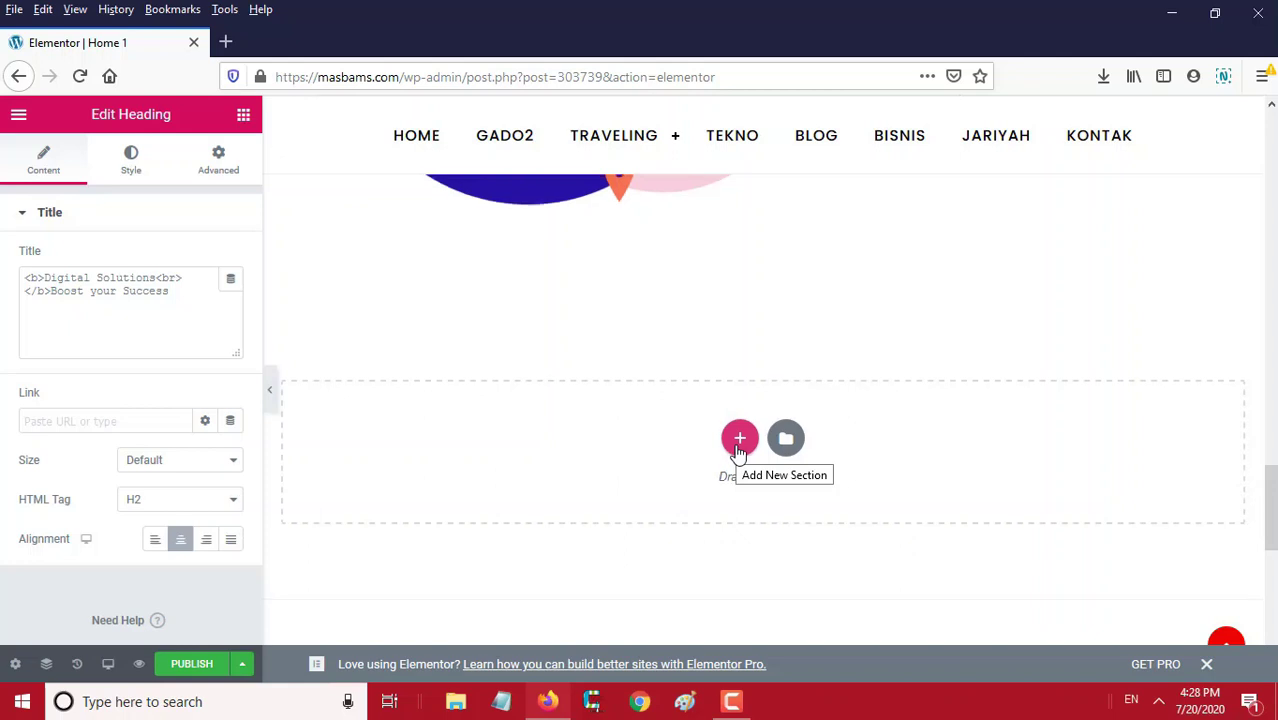
{"action": "scroll", "coordinate": [737, 453], "scroll_direction": "up", "scroll_amount": 1}
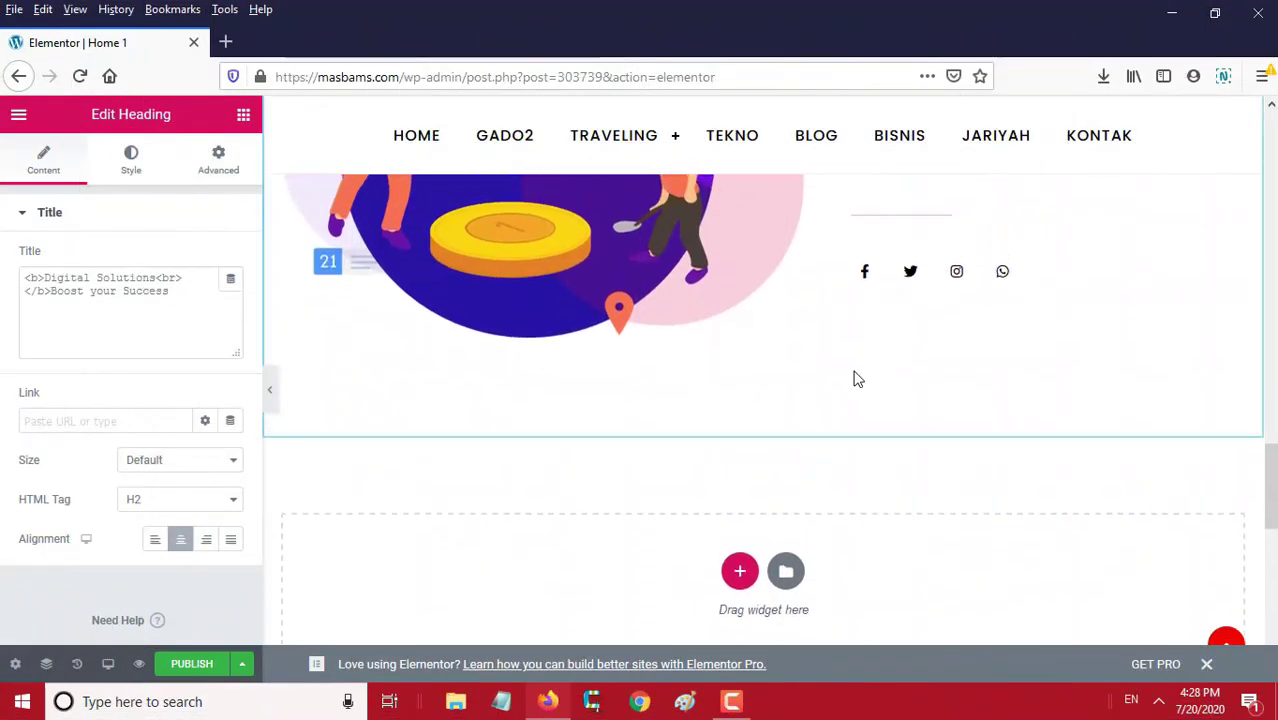
{"action": "scroll", "coordinate": [668, 488], "scroll_direction": "down", "scroll_amount": 3}
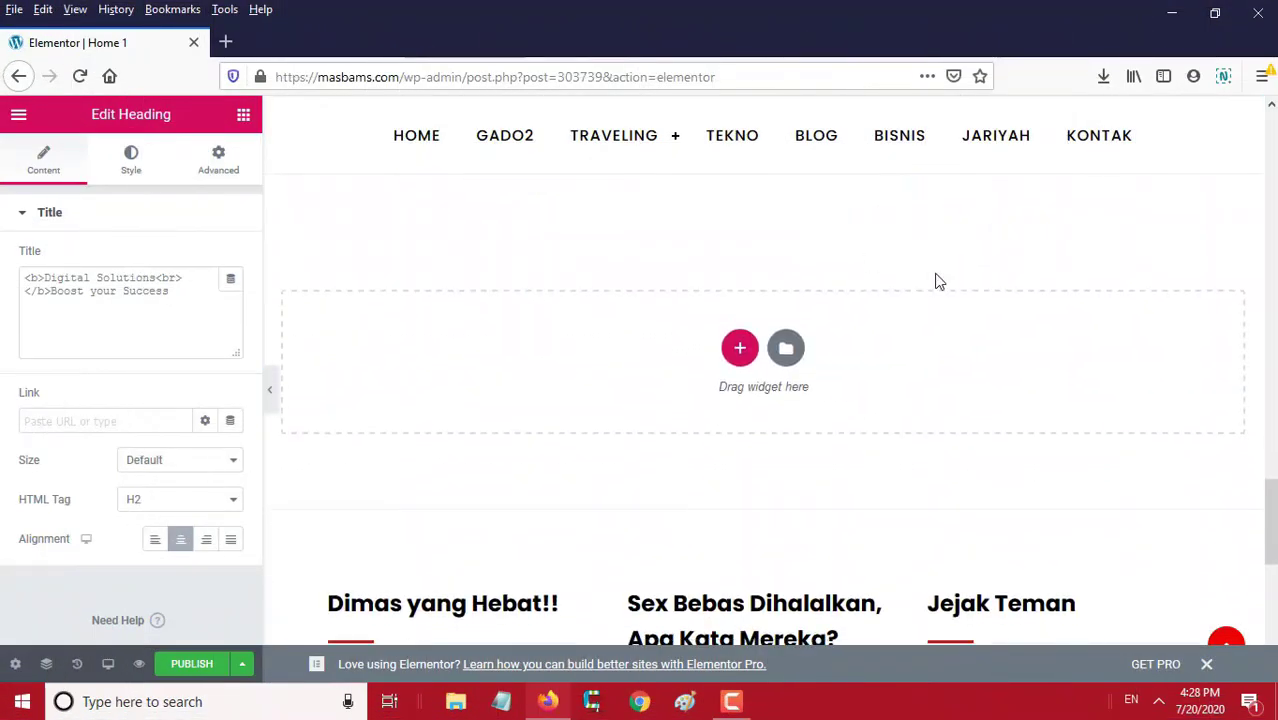
{"action": "scroll", "coordinate": [836, 231], "scroll_direction": "up", "scroll_amount": 2}
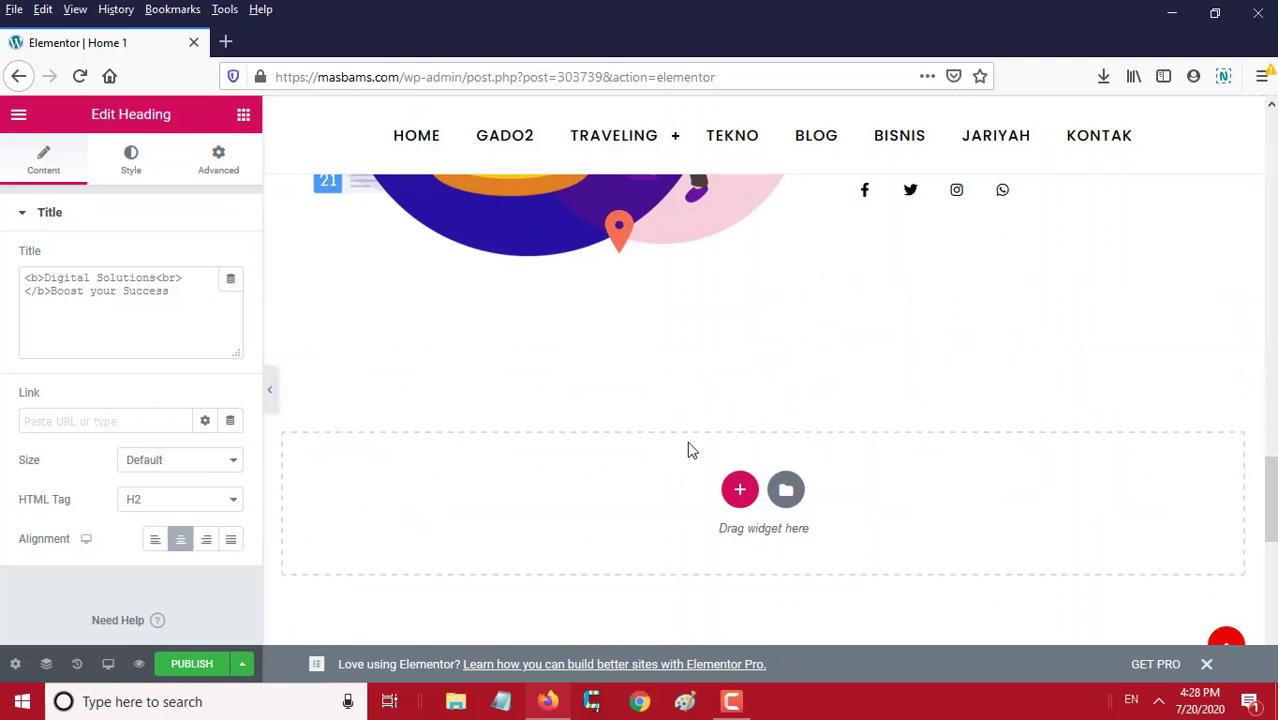
{"action": "left_click", "coordinate": [737, 490]}
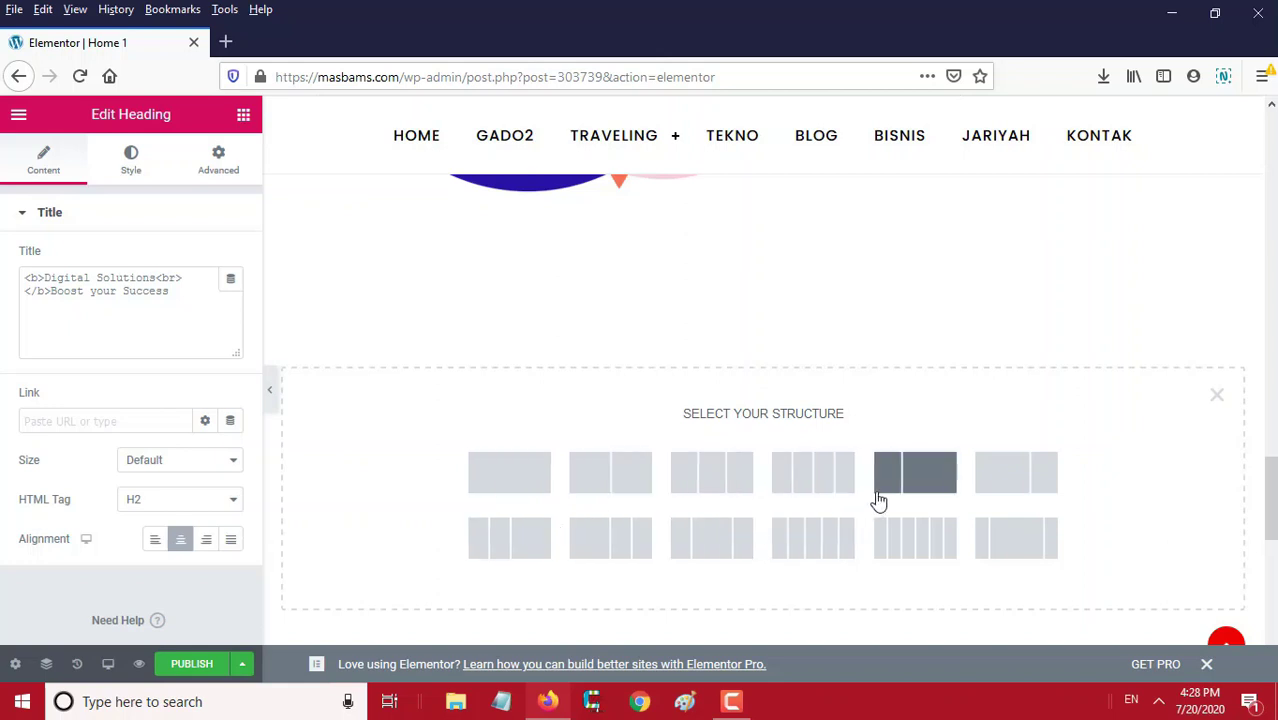
{"action": "left_click", "coordinate": [1010, 490]}
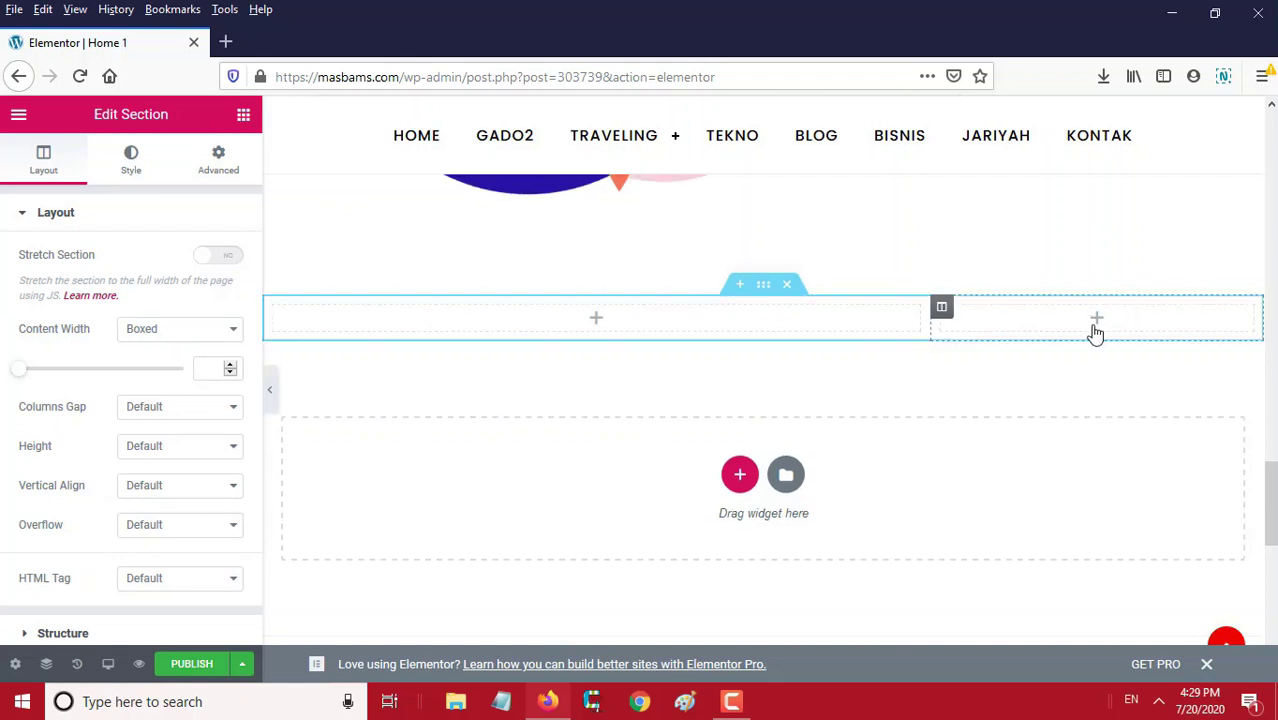
- Place the WordPress Recent Posts widget in the wide left column of the new section
{"action": "scroll", "coordinate": [598, 479], "scroll_direction": "up", "scroll_amount": 1}
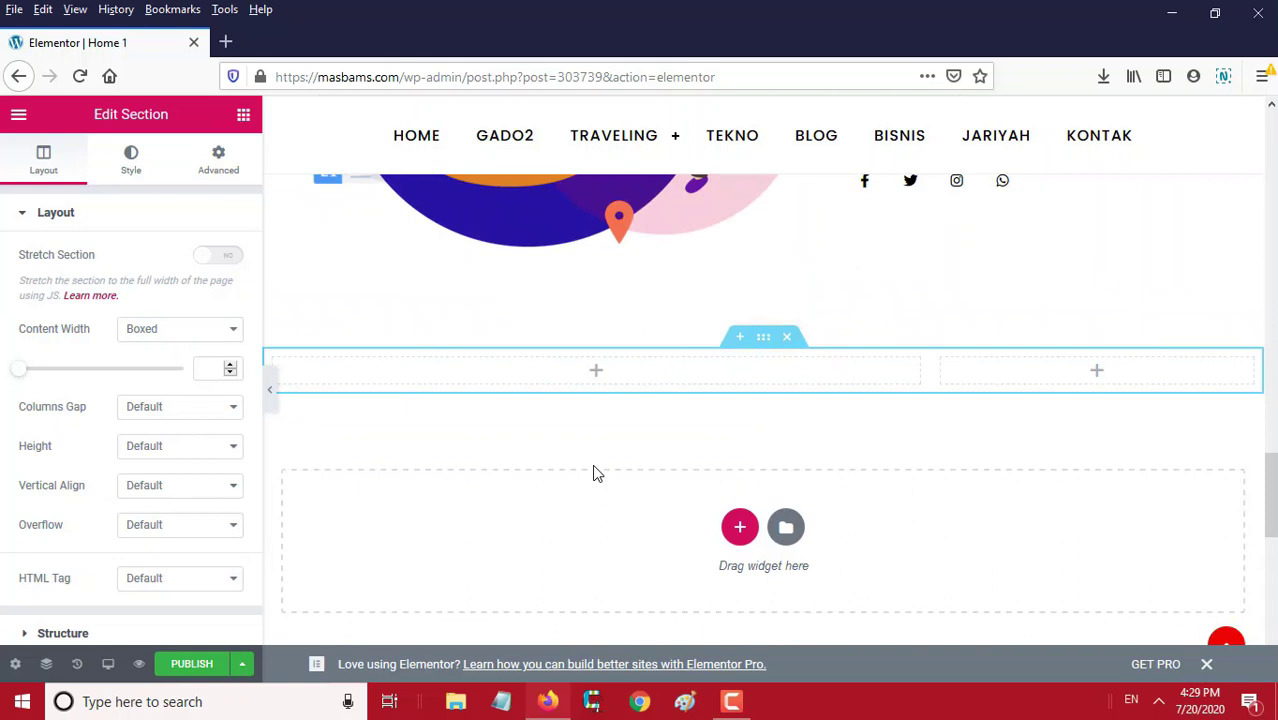
{"action": "left_click", "coordinate": [598, 375]}
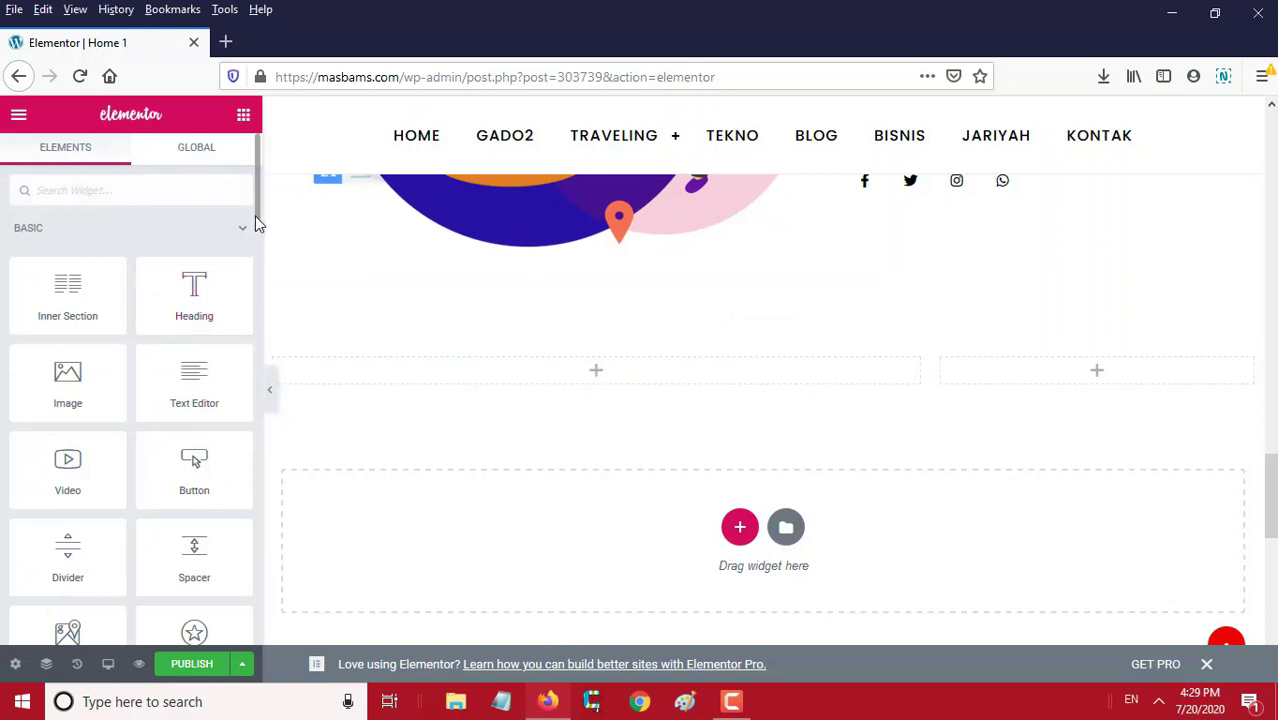
{"action": "mouse_move", "coordinate": [255, 213]}
{"action": "left_mouse_down"}
{"action": "mouse_move", "coordinate": [255, 233]}
{"action": "mouse_move", "coordinate": [256, 214]}
{"action": "left_mouse_up"}
{"action": "left_click_drag", "start_coordinate": [257, 214], "coordinate": [257, 607]}
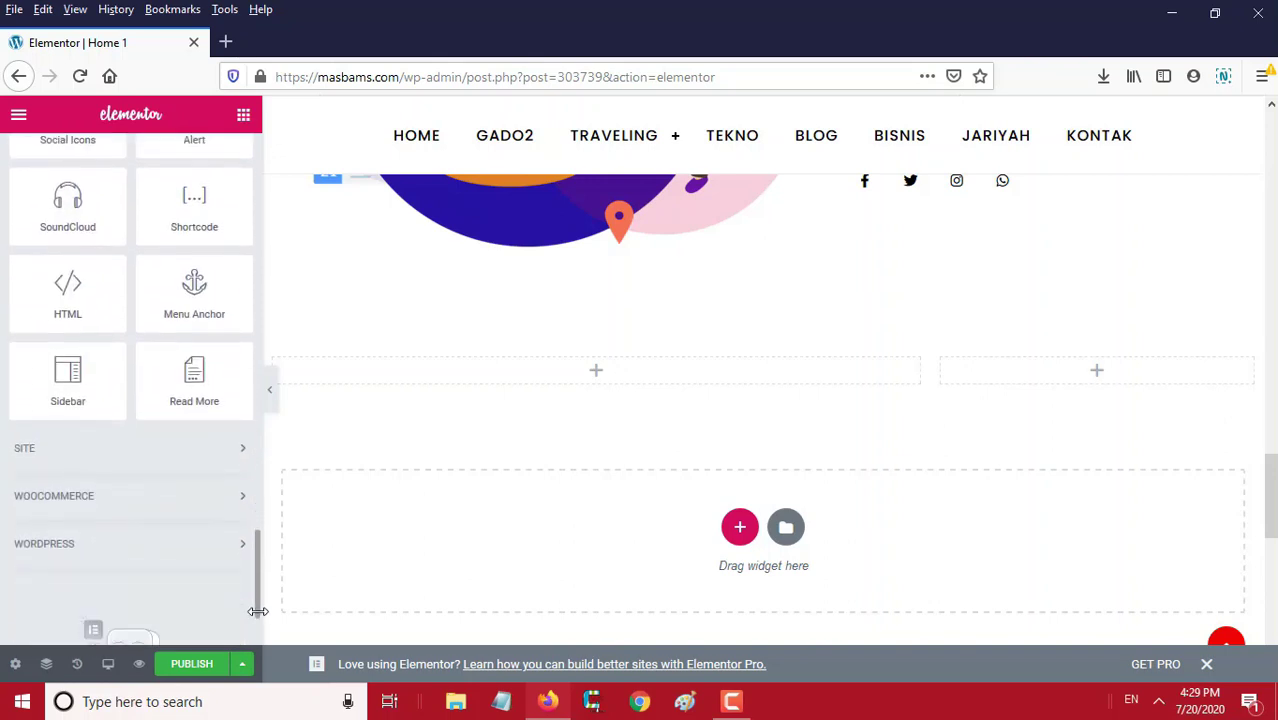
{"action": "left_click", "coordinate": [242, 452]}
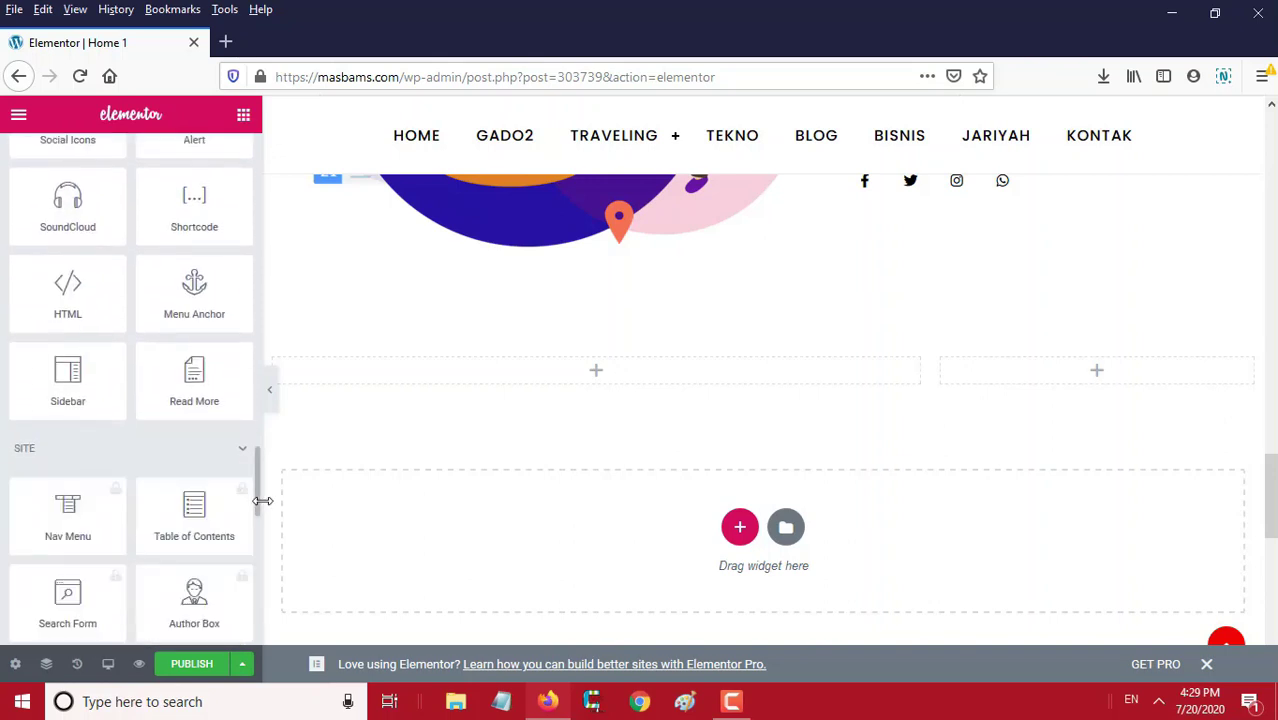
{"action": "left_click_drag", "start_coordinate": [256, 481], "coordinate": [262, 586]}
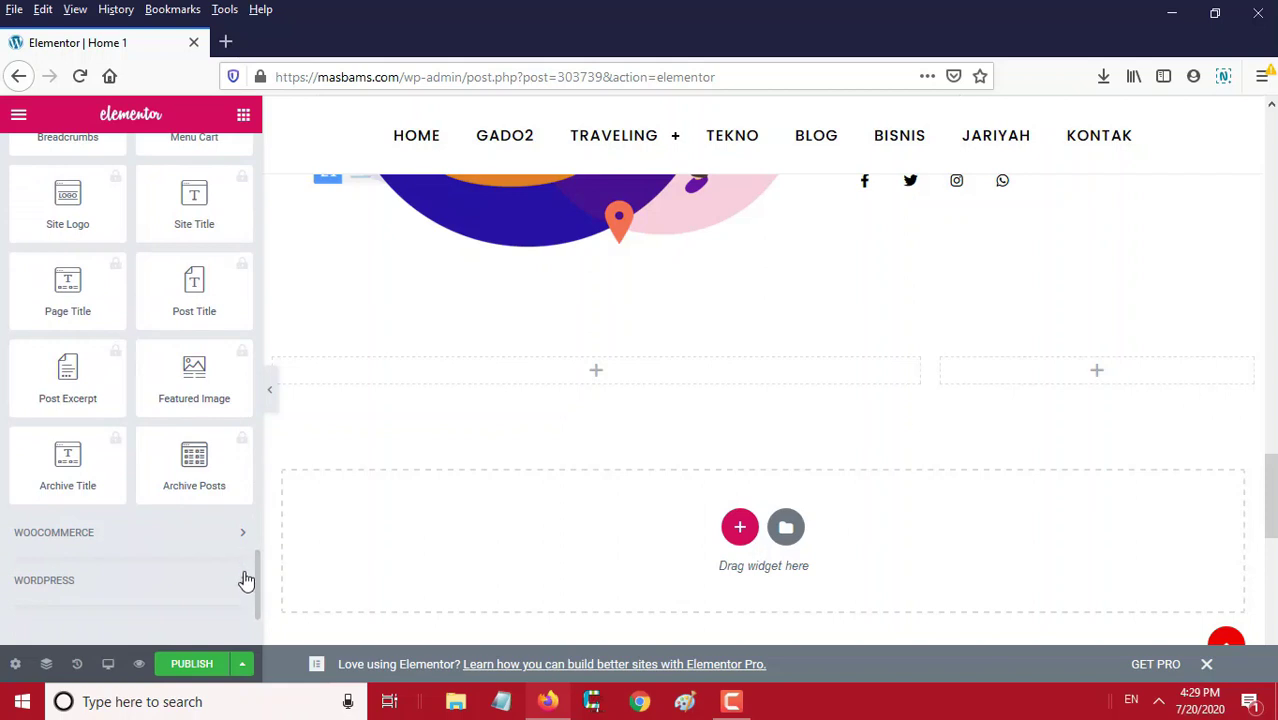
{"action": "left_click", "coordinate": [245, 580]}
{"action": "left_click_drag", "start_coordinate": [257, 485], "coordinate": [257, 528]}
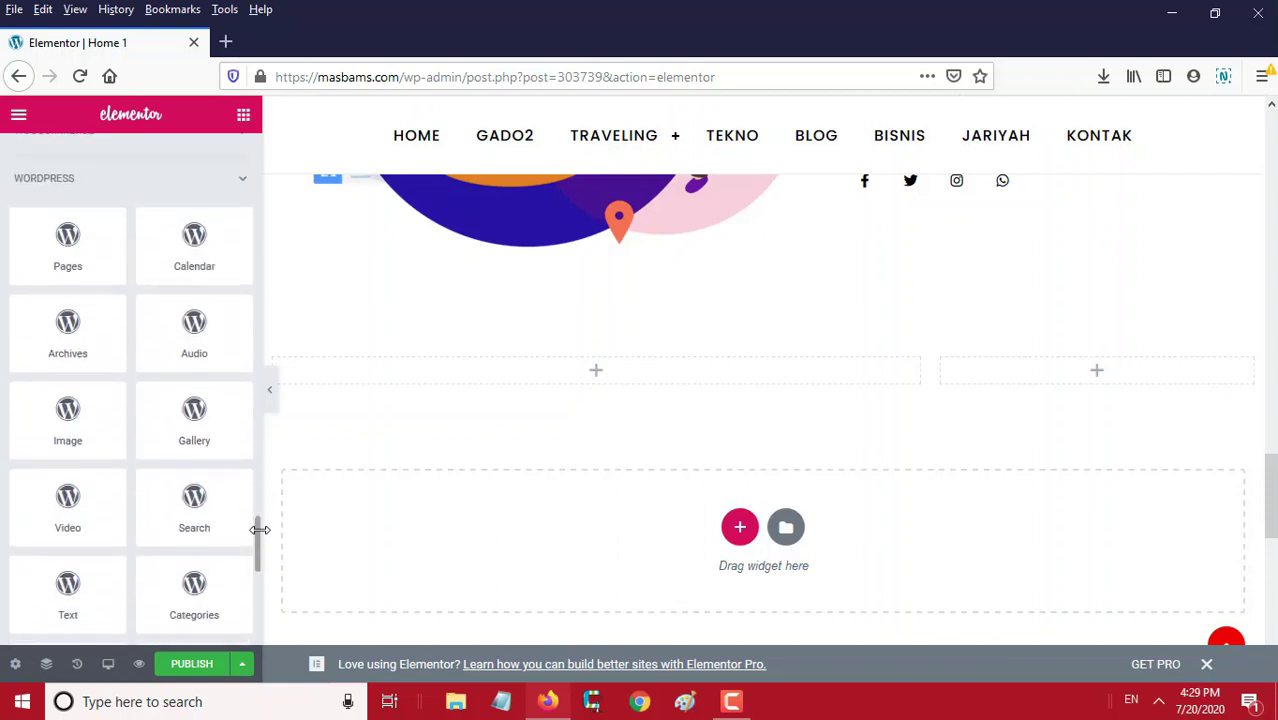
{"action": "scroll", "coordinate": [113, 528], "scroll_direction": "down", "scroll_amount": 1}
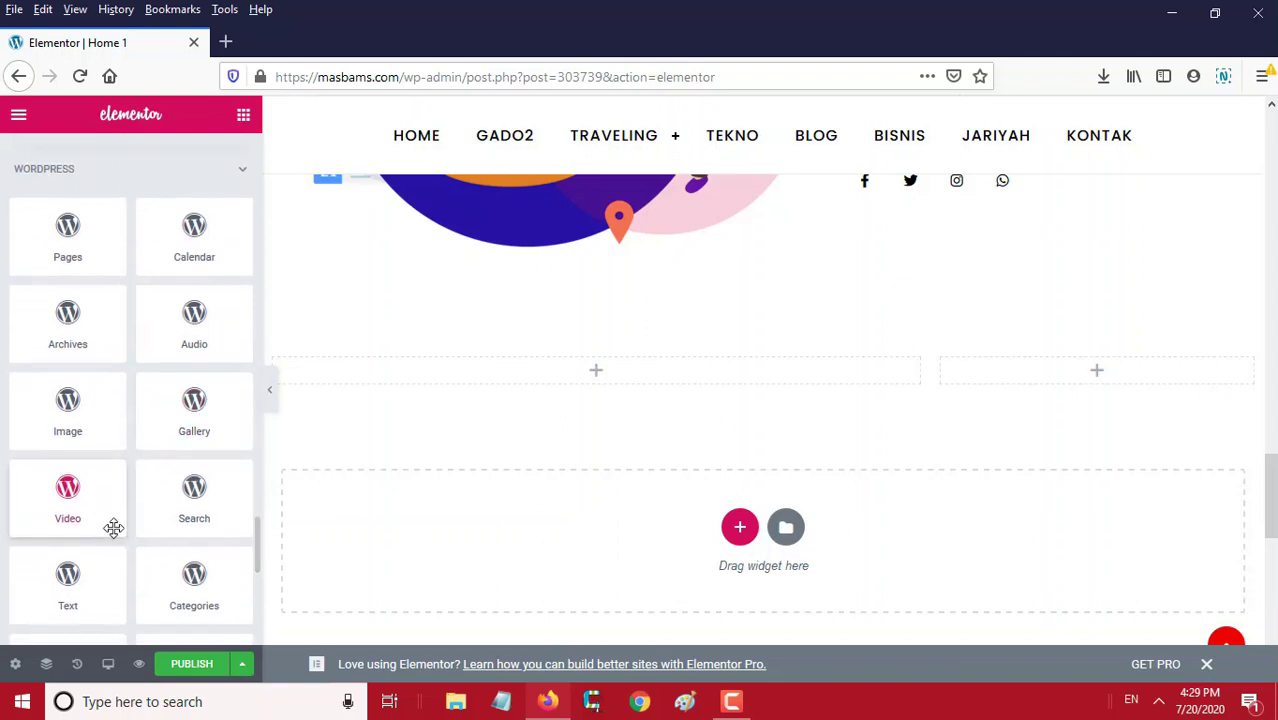
{"action": "left_click_drag", "start_coordinate": [257, 548], "coordinate": [261, 580]}
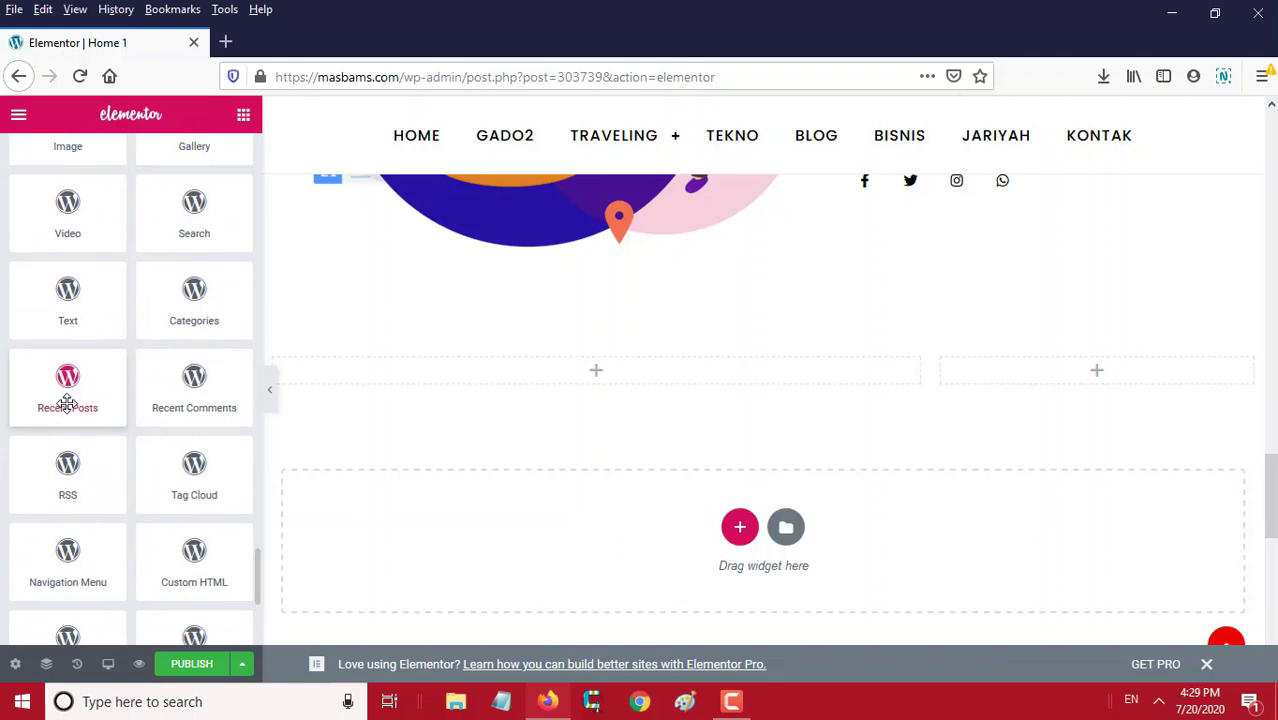
{"action": "left_click_drag", "start_coordinate": [67, 397], "coordinate": [605, 366]}
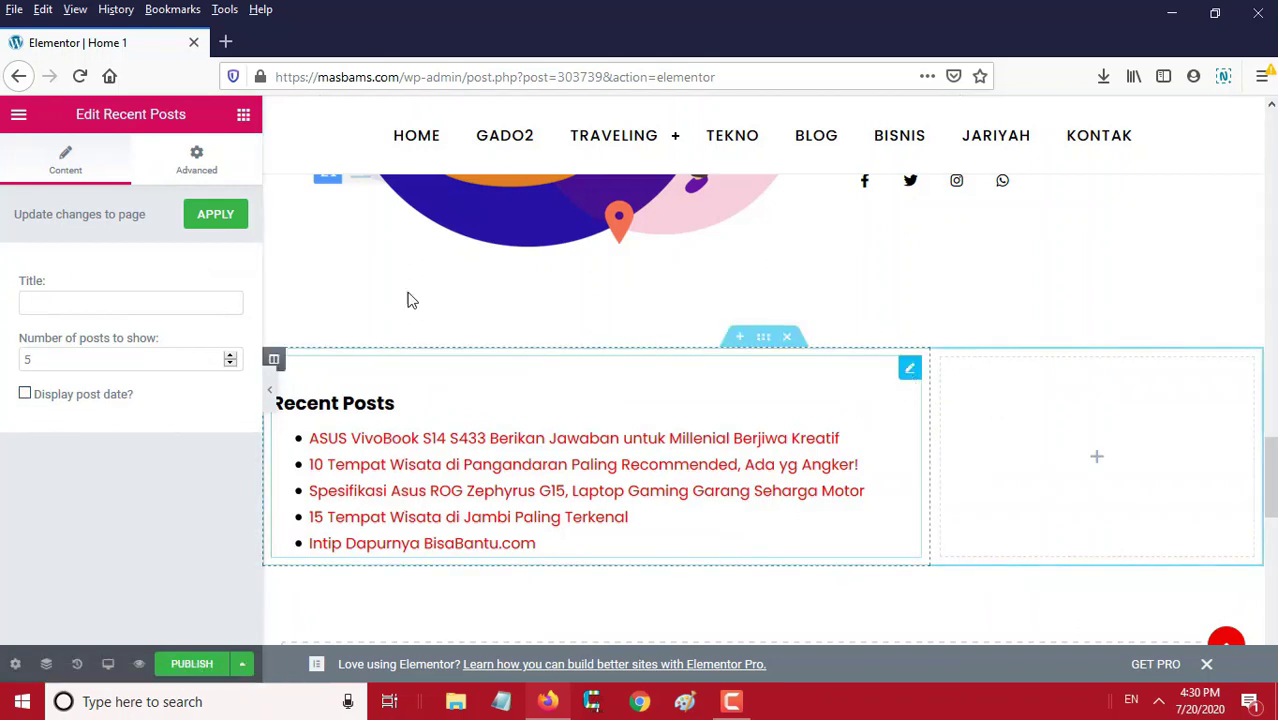
- Look through the Recent Posts widget's advanced settings and its content options for title, number of posts and post date
{"action": "left_click", "coordinate": [186, 176]}
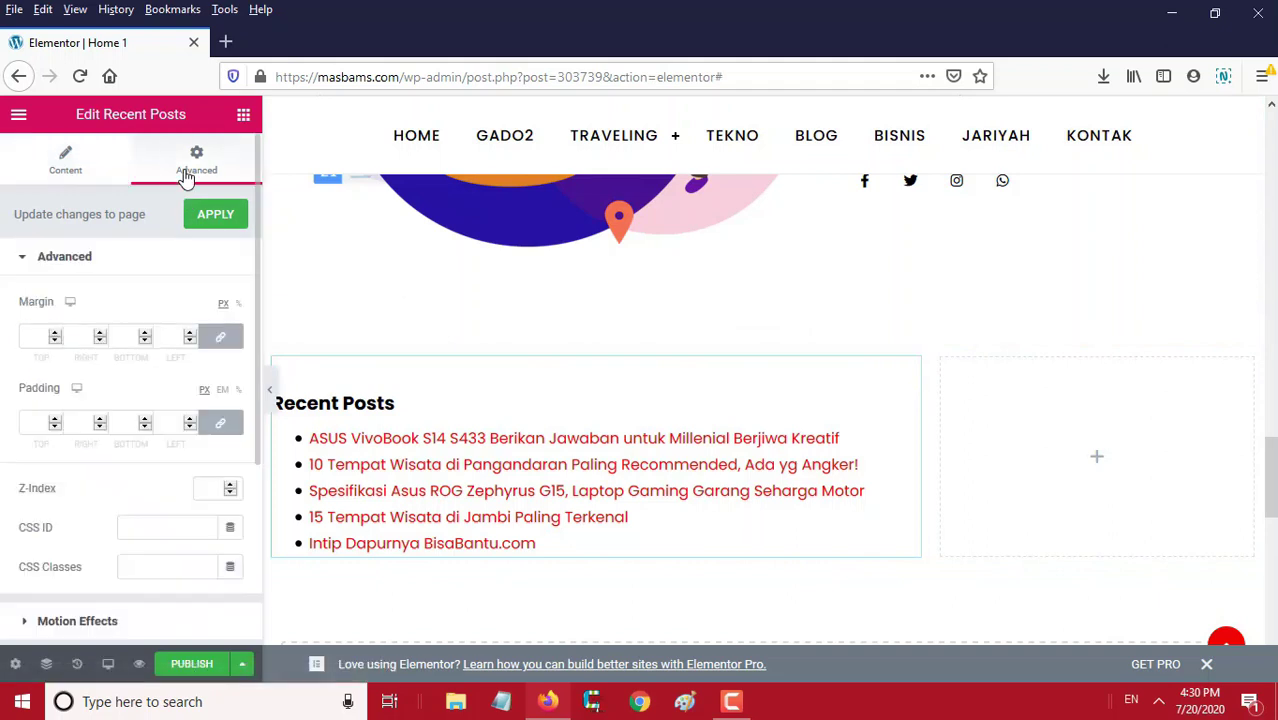
{"action": "scroll", "coordinate": [53, 382], "scroll_direction": "down", "scroll_amount": 3}
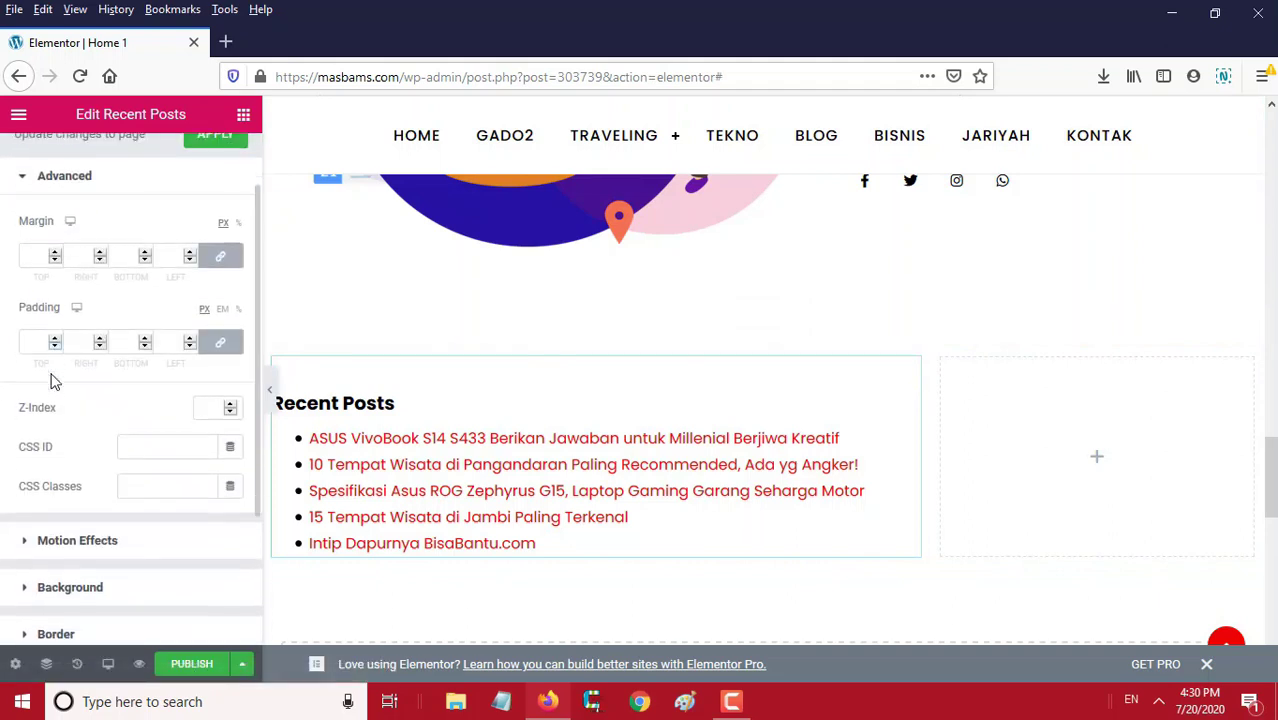
{"action": "scroll", "coordinate": [60, 585], "scroll_direction": "down", "scroll_amount": 2}
{"action": "scroll", "coordinate": [11, 608], "scroll_direction": "down", "scroll_amount": 2}
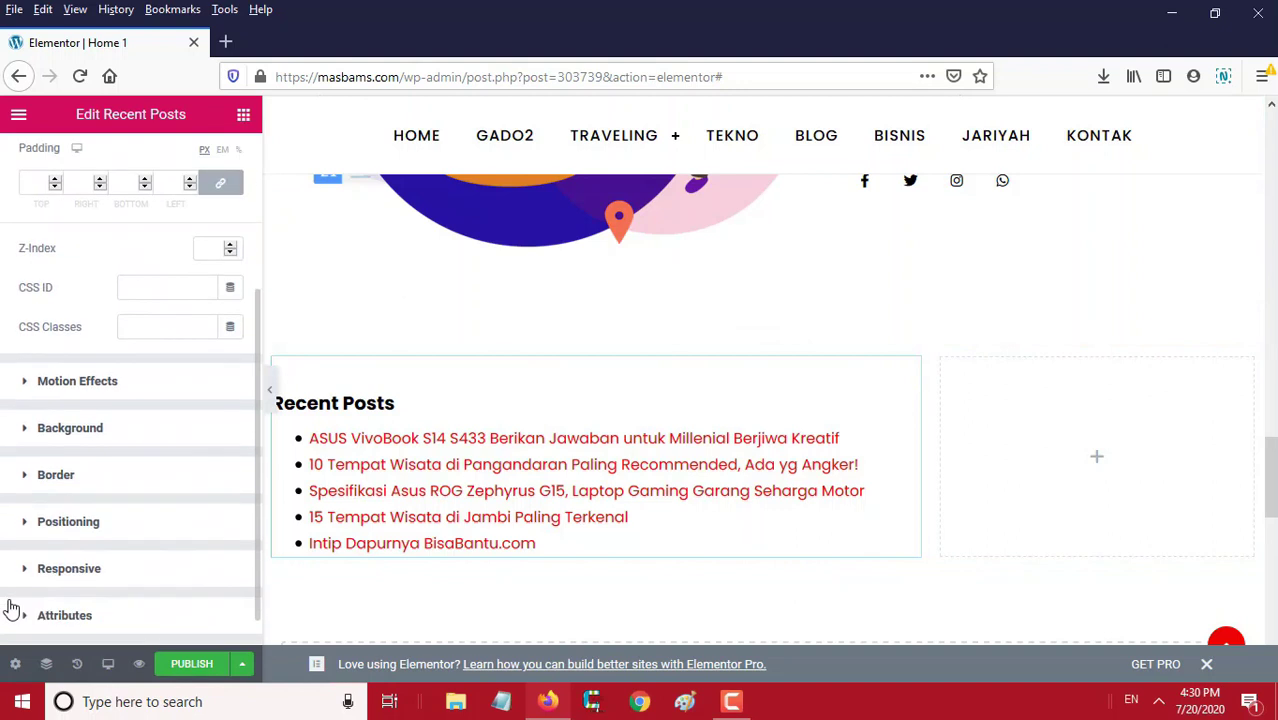
{"action": "scroll", "coordinate": [101, 525], "scroll_direction": "down", "scroll_amount": 1}
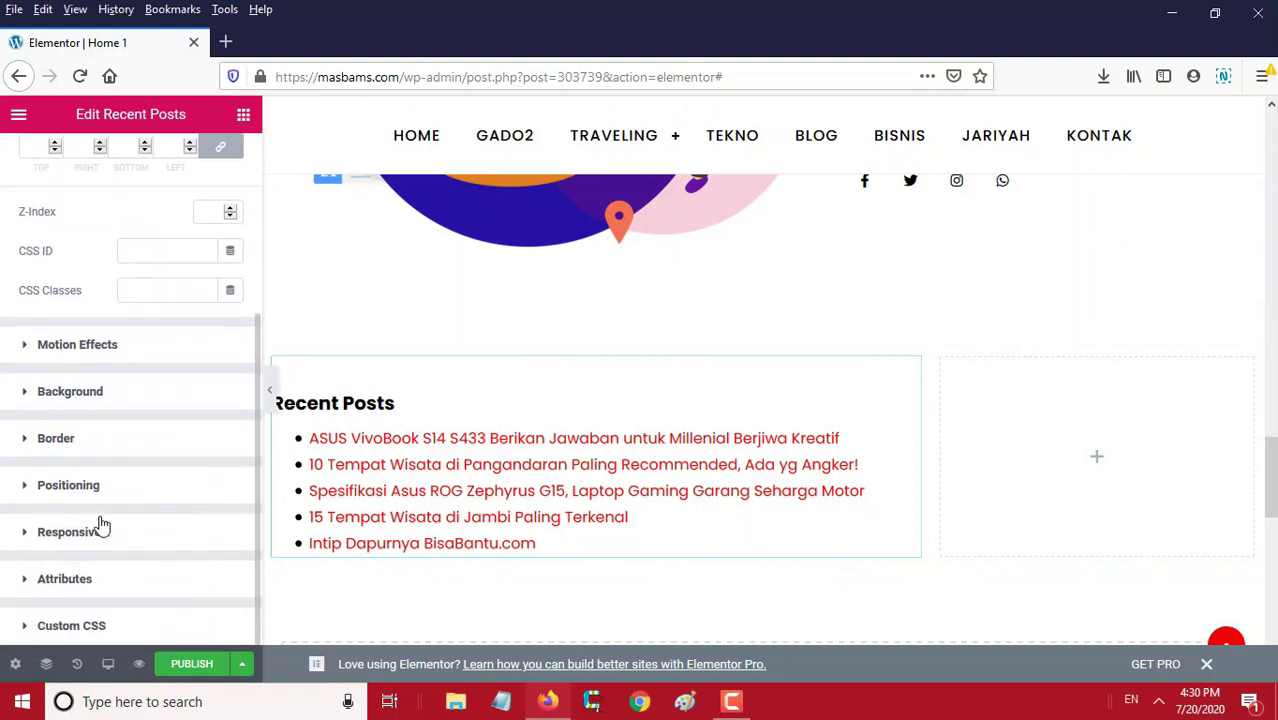
{"action": "scroll", "coordinate": [101, 525], "scroll_direction": "up", "scroll_amount": 7}
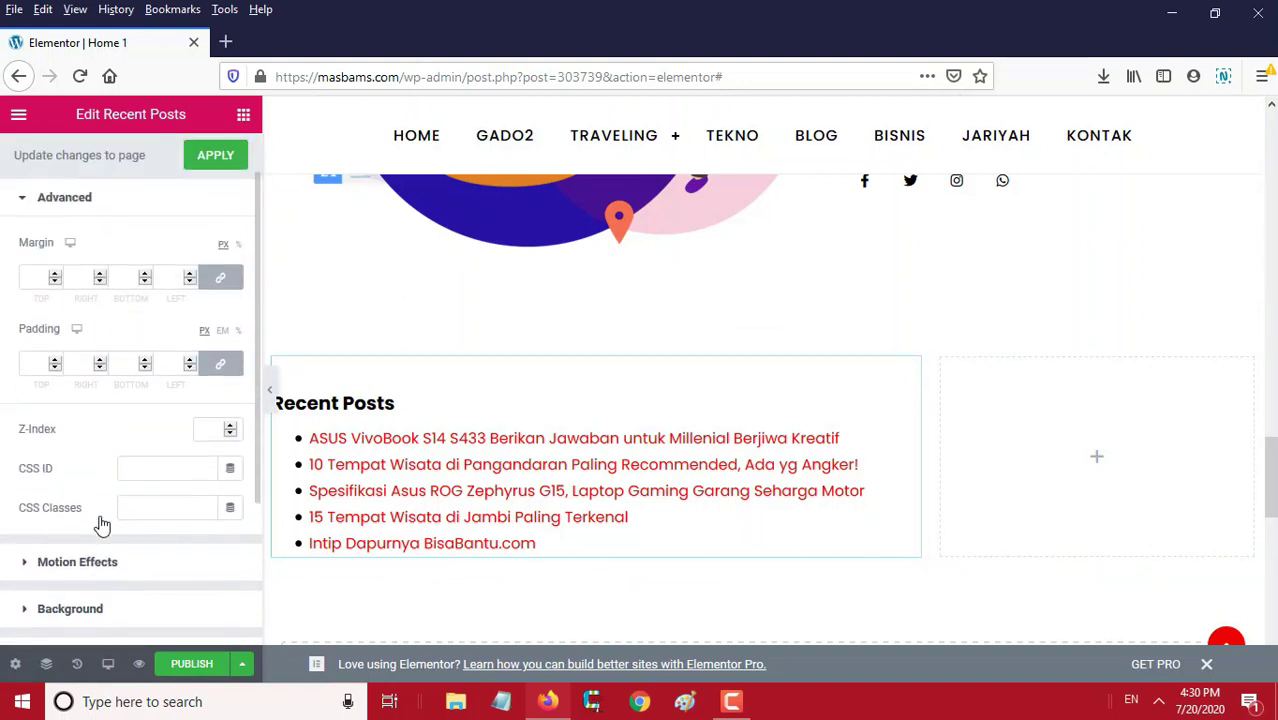
{"action": "left_click", "coordinate": [28, 170]}
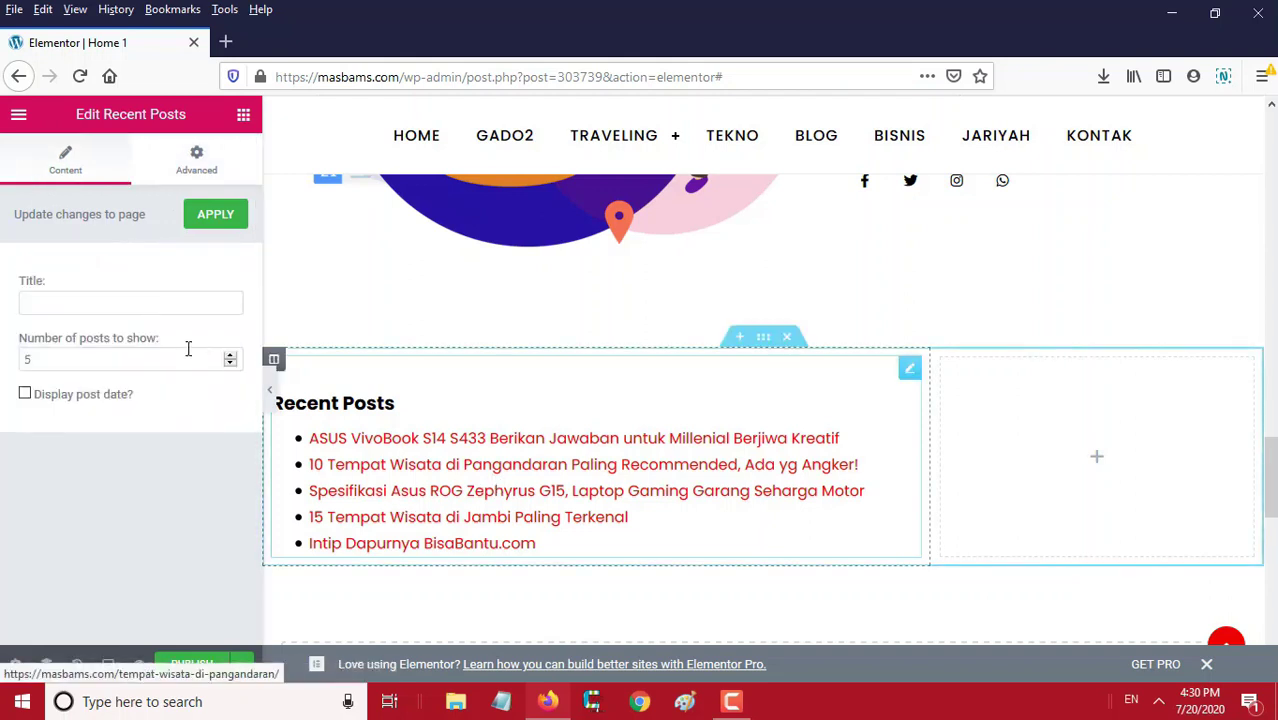
{"action": "left_click", "coordinate": [66, 308]}
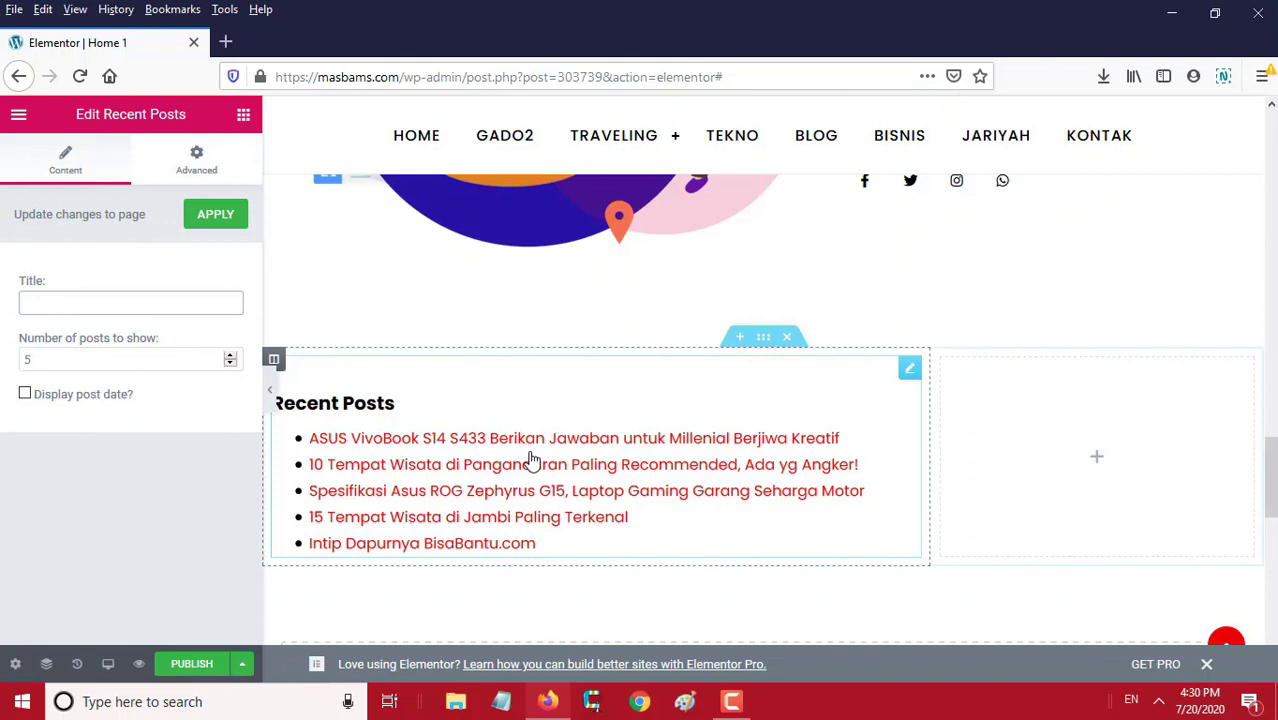
- Try the blogshop Latest Posts widget in the new section's narrow right column and delete it again
{"action": "left_click", "coordinate": [1101, 460]}
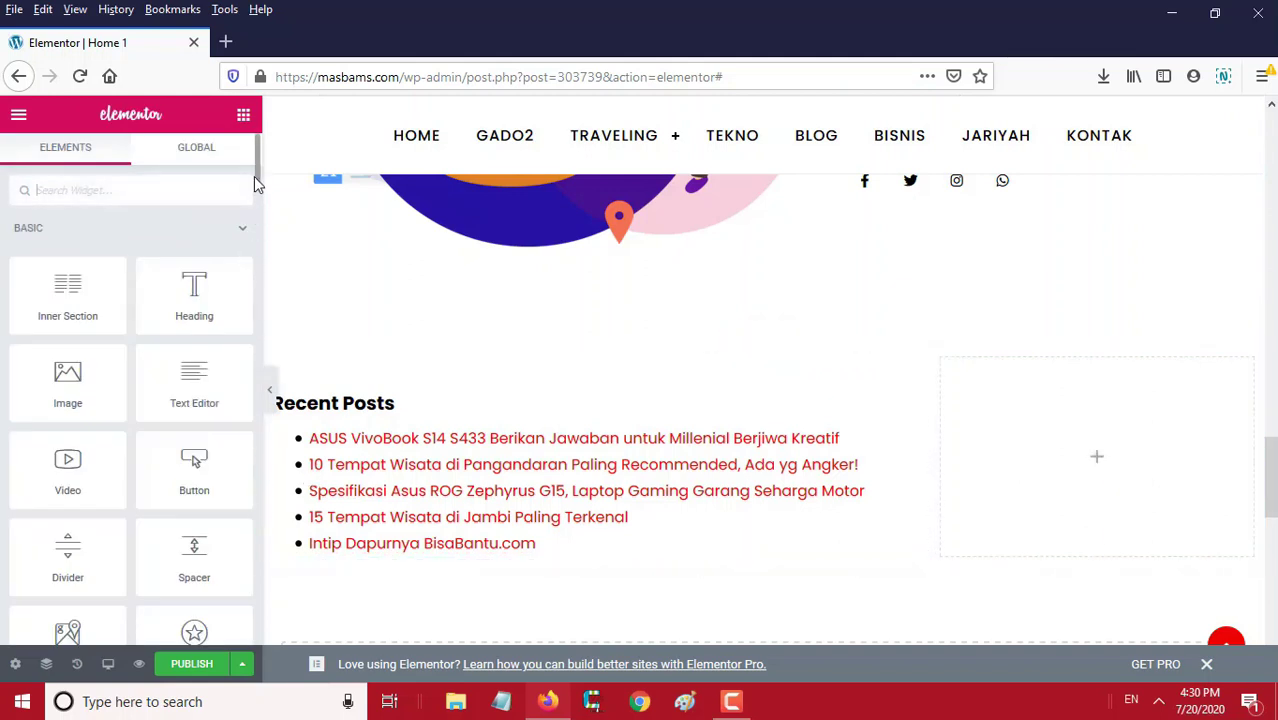
{"action": "scroll", "coordinate": [254, 180], "scroll_direction": "down", "scroll_amount": 5}
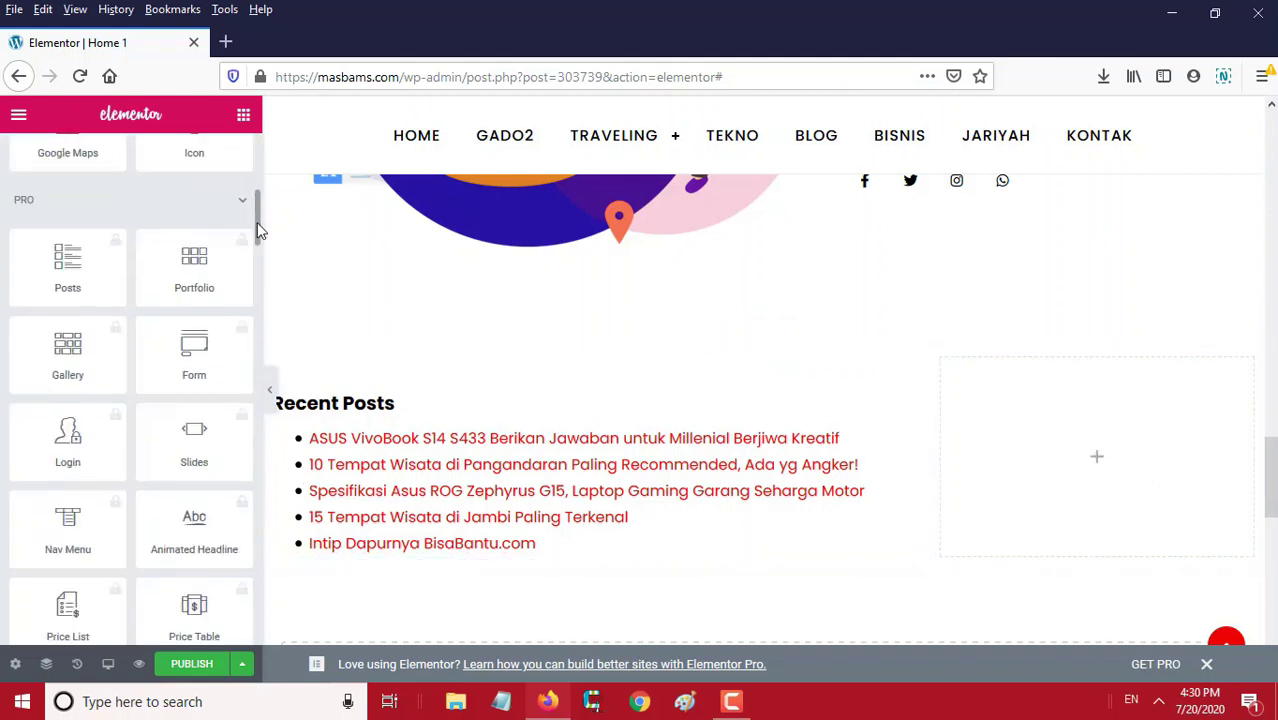
{"action": "scroll", "coordinate": [257, 253], "scroll_direction": "down", "scroll_amount": 5}
{"action": "scroll", "coordinate": [260, 360], "scroll_direction": "down", "scroll_amount": 15}
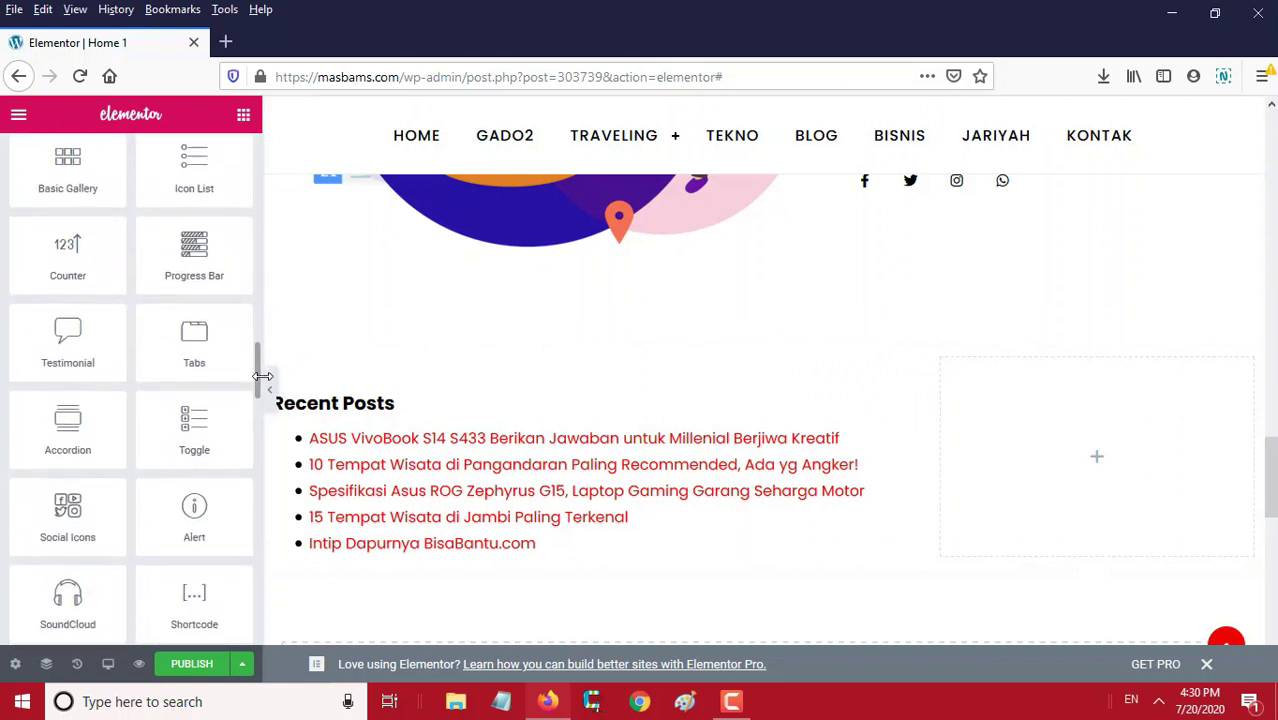
{"action": "mouse_move", "coordinate": [266, 608]}
{"action": "left_mouse_down"}
{"action": "mouse_move", "coordinate": [256, 557]}
{"action": "mouse_move", "coordinate": [257, 592]}
{"action": "left_mouse_up"}
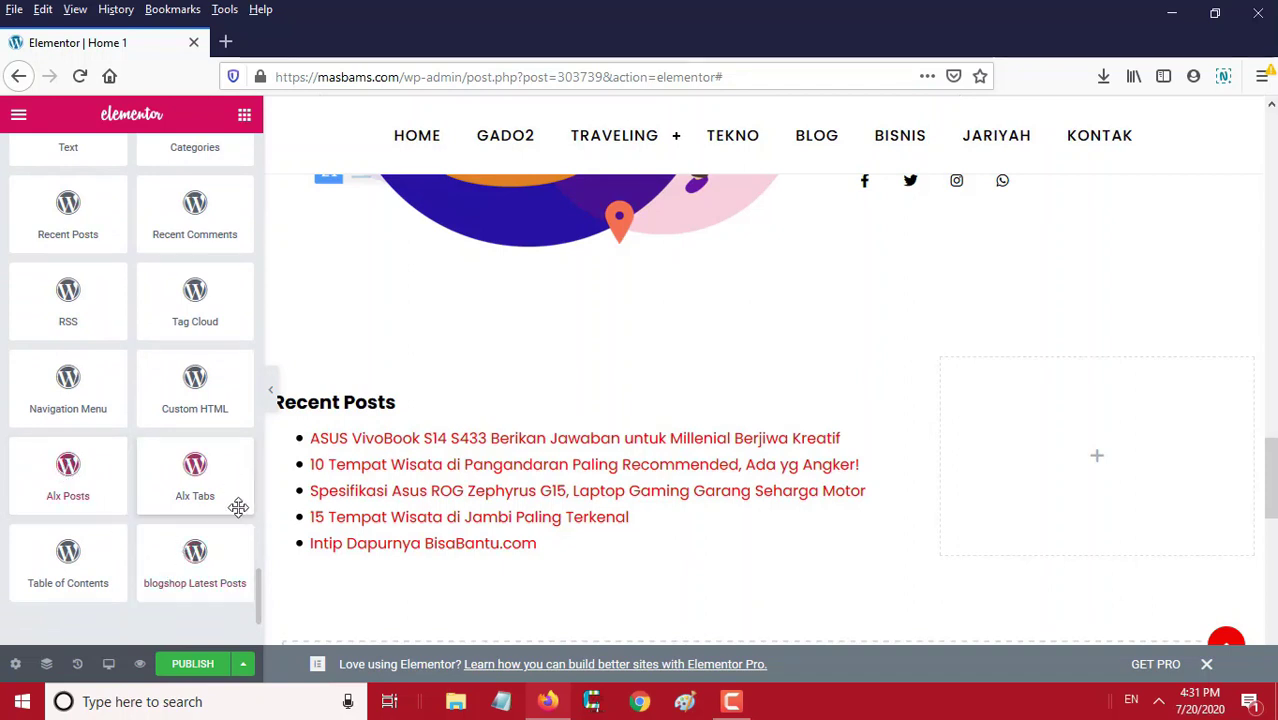
{"action": "left_click_drag", "start_coordinate": [190, 572], "coordinate": [1118, 471]}
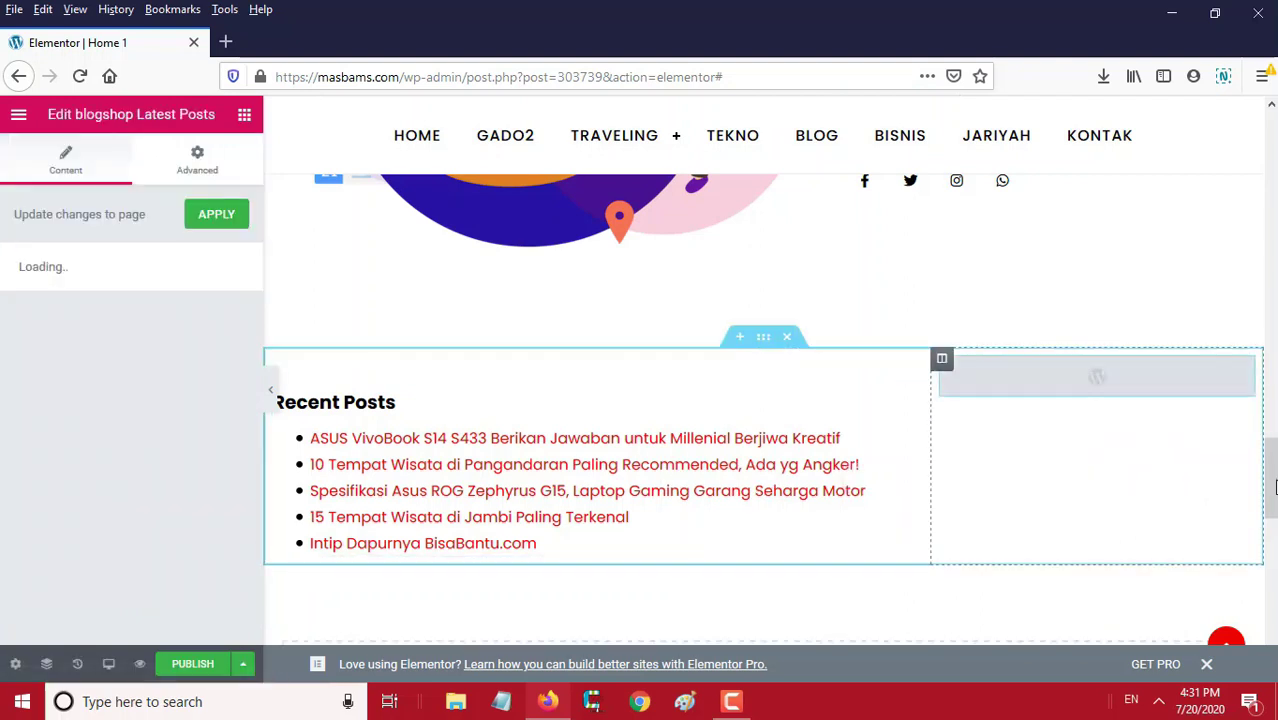
{"action": "mouse_move", "coordinate": [1271, 385]}
{"action": "left_mouse_down"}
{"action": "mouse_move", "coordinate": [1271, 574]}
{"action": "mouse_move", "coordinate": [1273, 391]}
{"action": "left_mouse_up"}
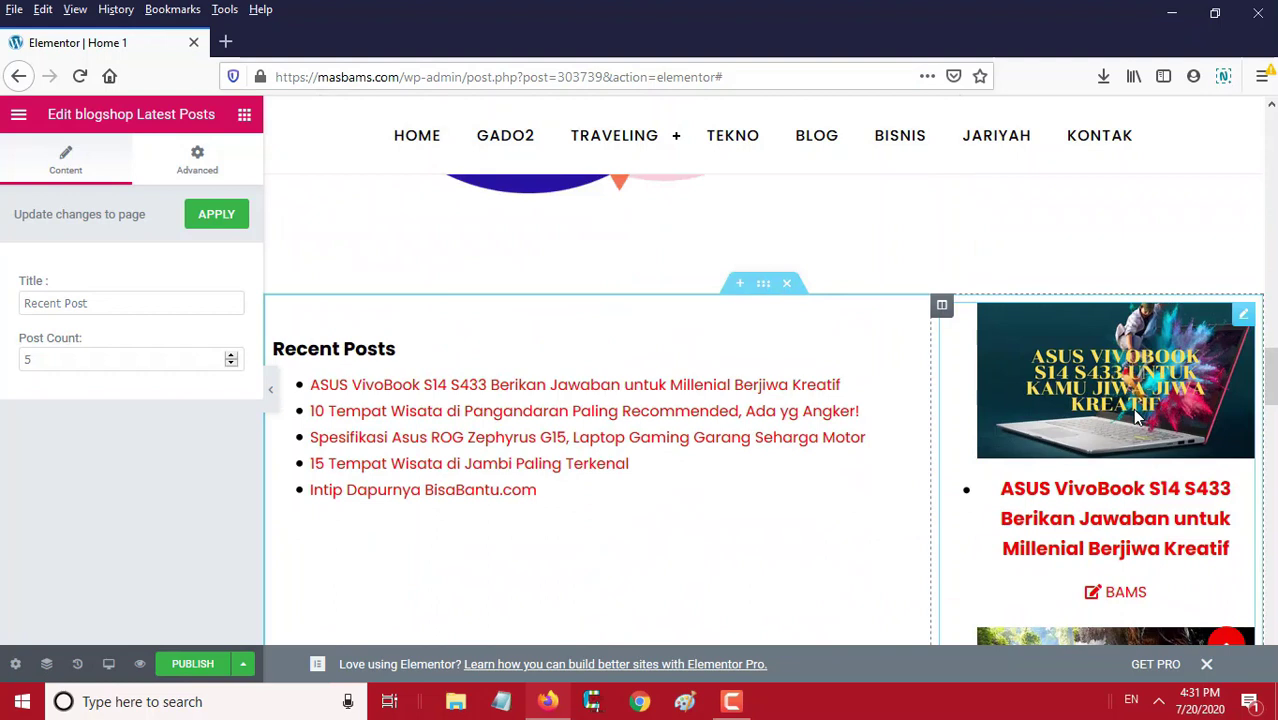
{"action": "key", "text": "Delete"}
- Place the WordPress Categories widget in the narrow right column beside Recent Posts
{"action": "left_click_drag", "start_coordinate": [258, 168], "coordinate": [260, 618]}
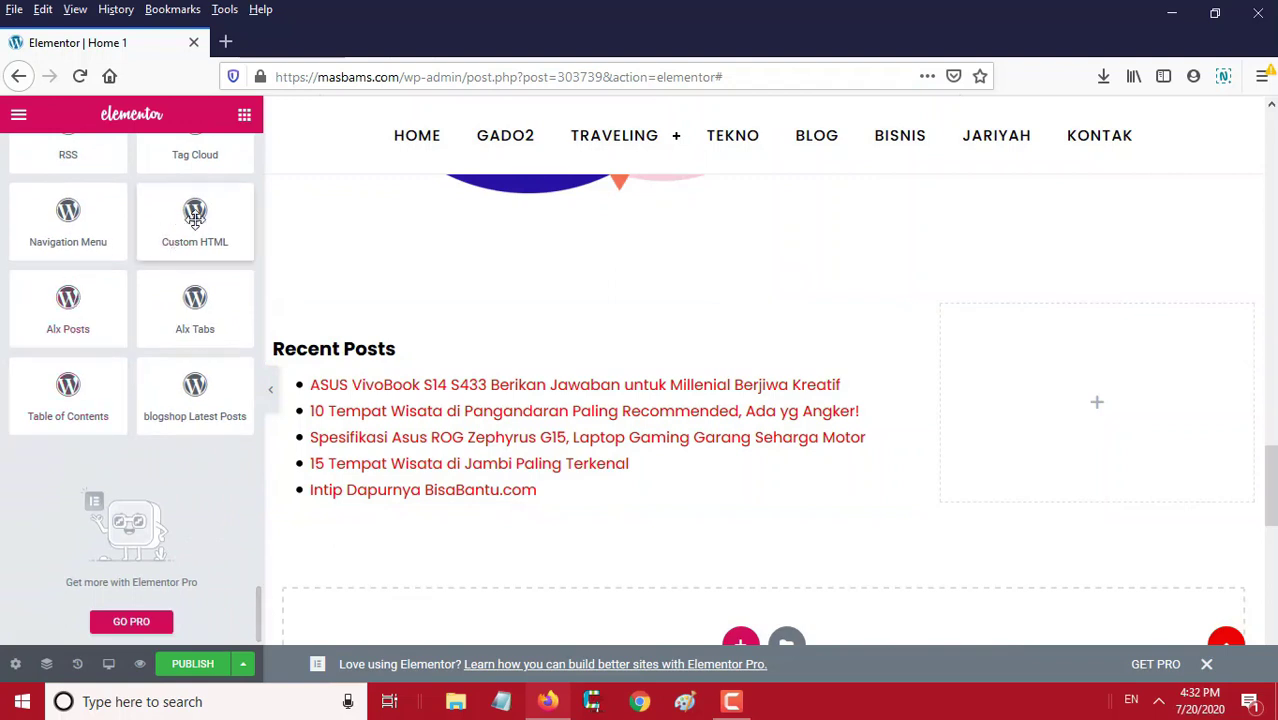
{"action": "left_click_drag", "start_coordinate": [257, 598], "coordinate": [257, 551]}
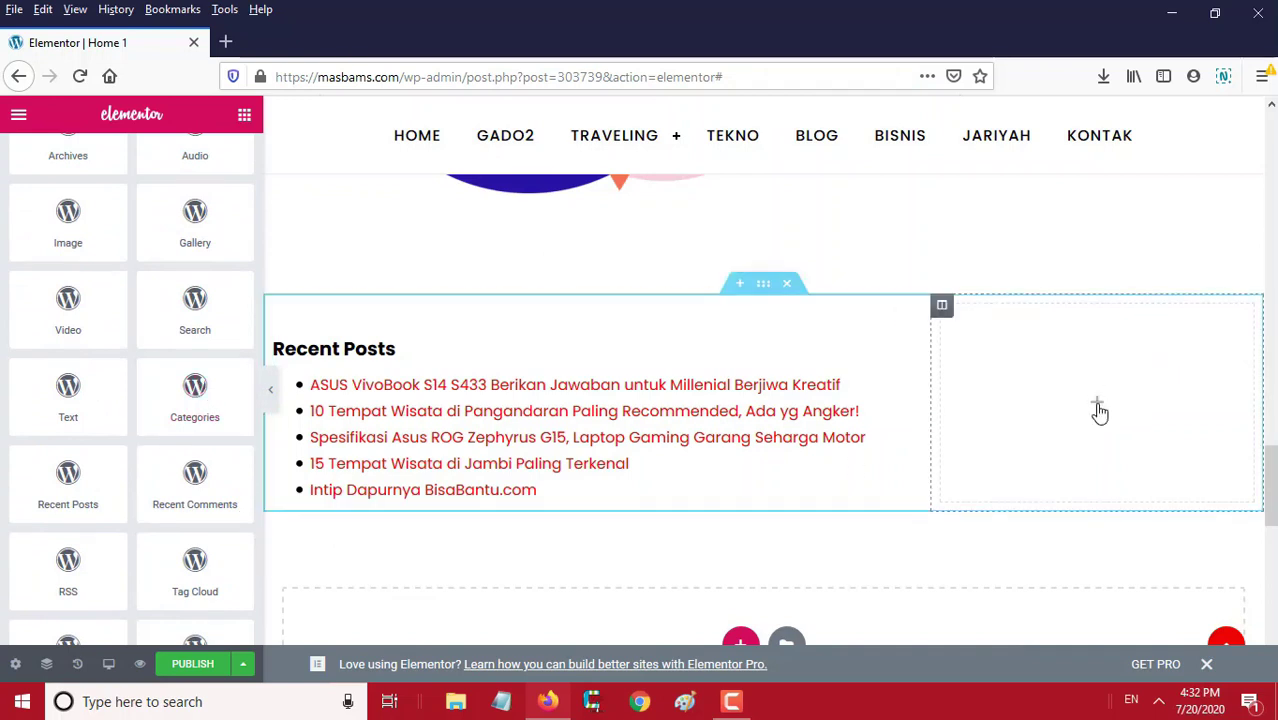
{"action": "left_click_drag", "start_coordinate": [157, 422], "coordinate": [1092, 416]}
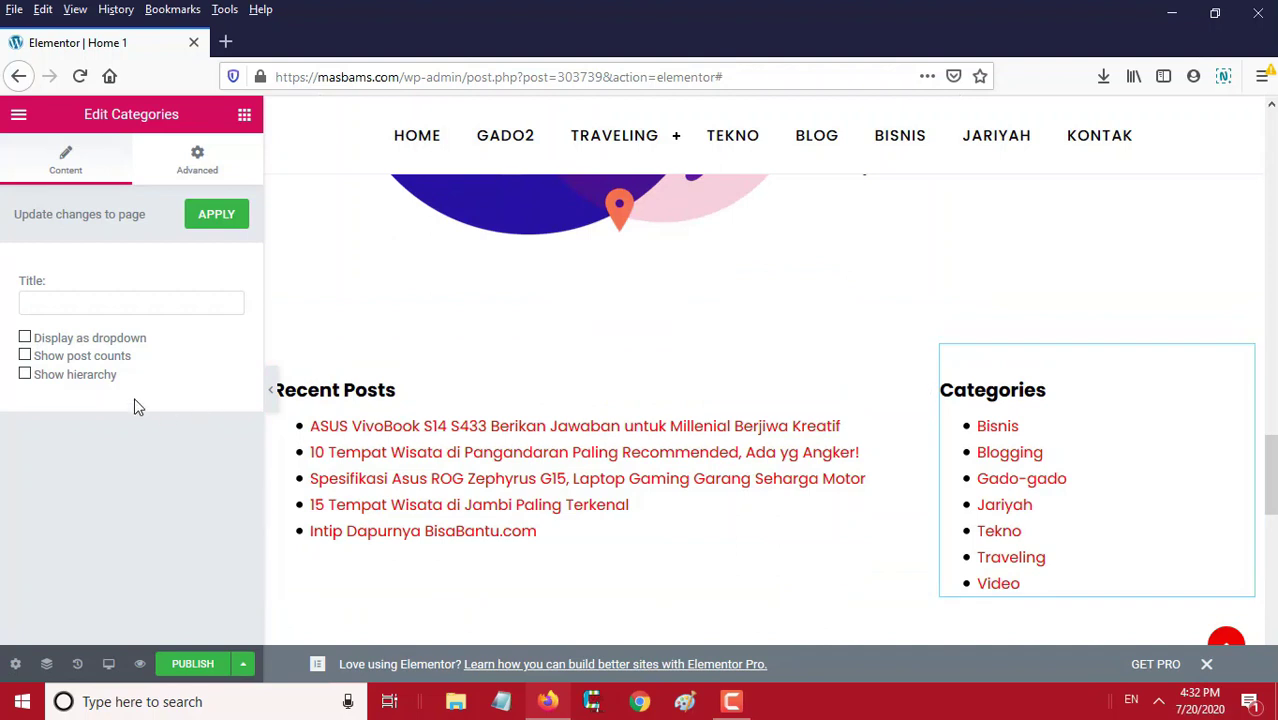
- Look back over the page's hero and feature icons and save the page as a draft
{"action": "scroll", "coordinate": [503, 400], "scroll_direction": "down", "scroll_amount": 15}
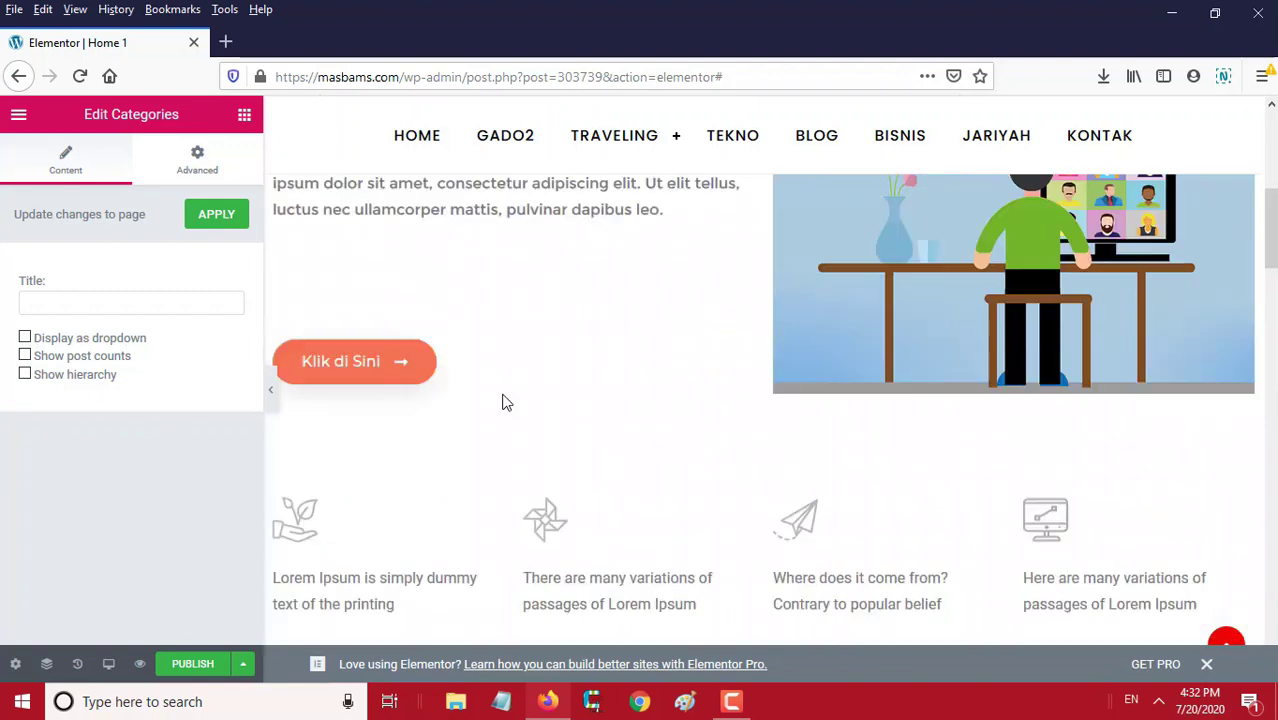
{"action": "scroll", "coordinate": [503, 400], "scroll_direction": "up", "scroll_amount": 1}
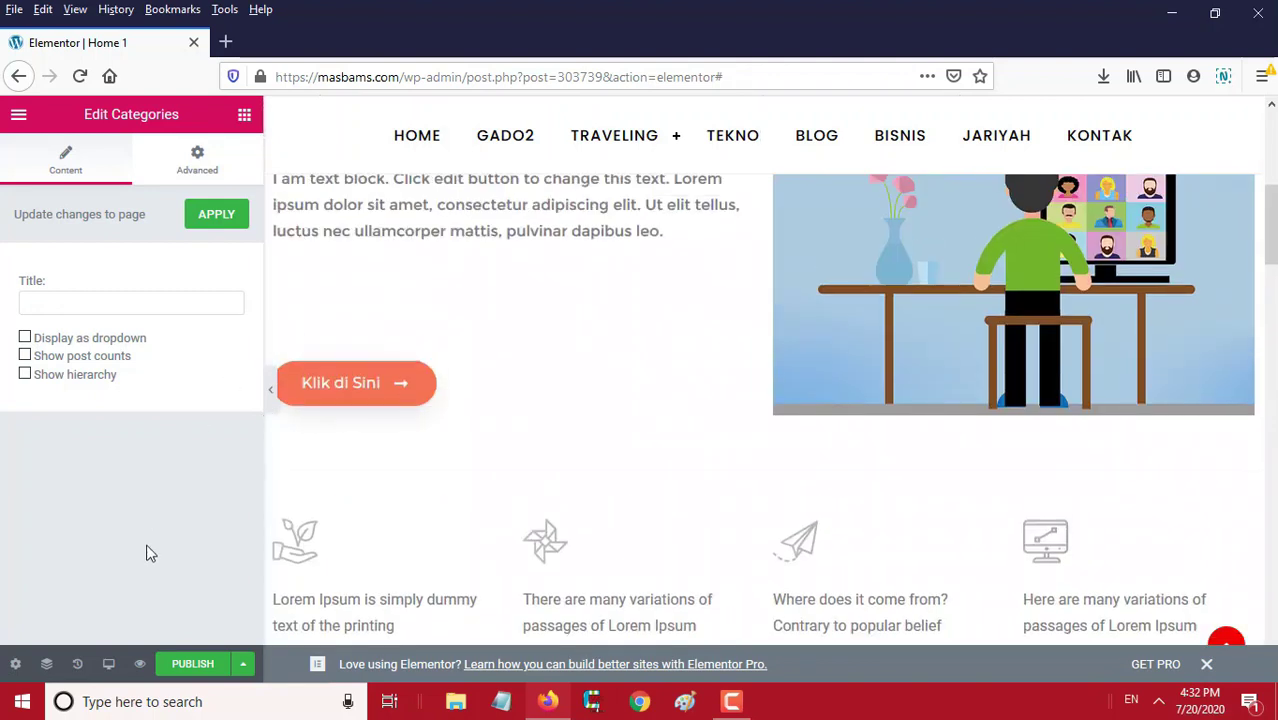
{"action": "left_click", "coordinate": [243, 665]}
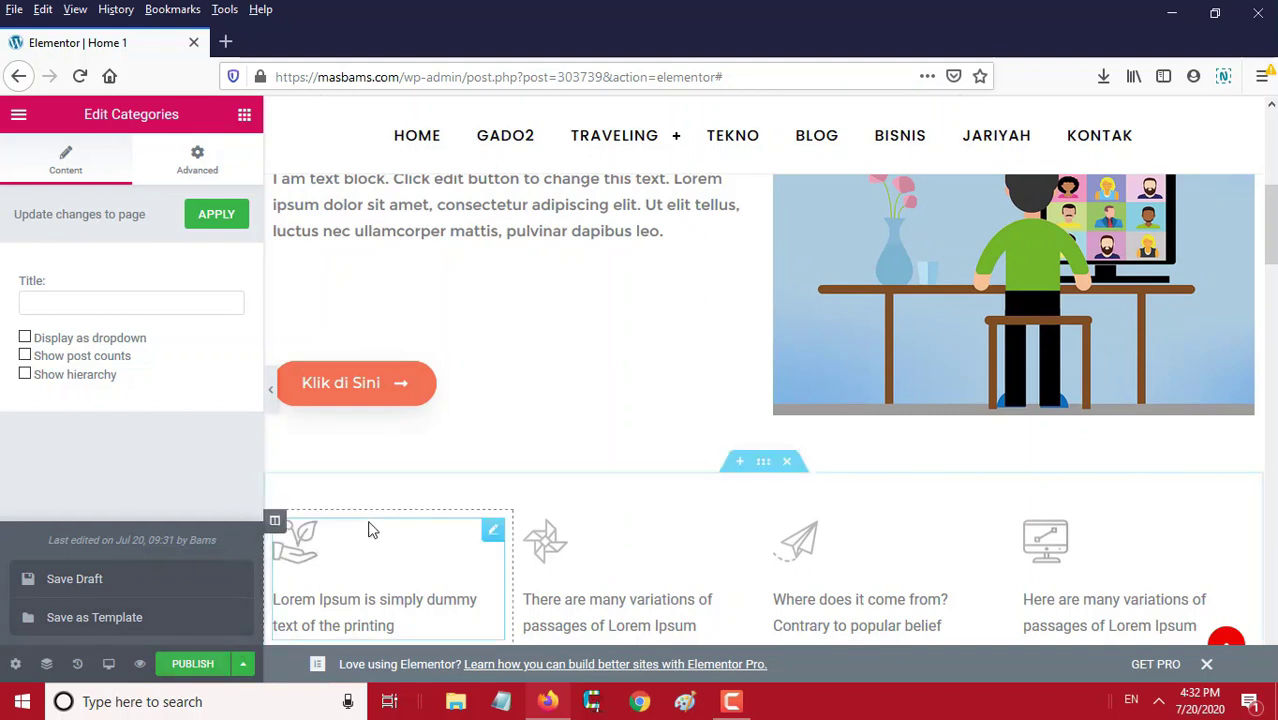
{"action": "left_click", "coordinate": [72, 580]}
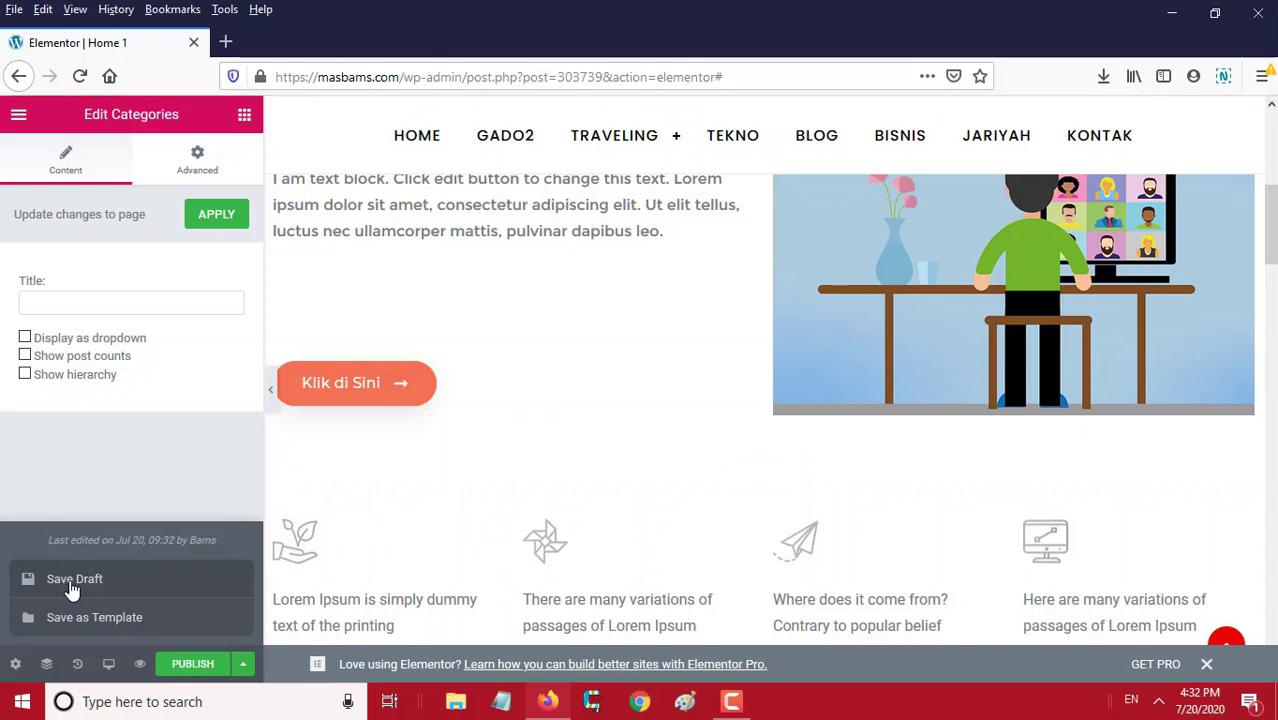
- Close the save options, look over the page once more and exit the Elementor editor to the WordPress dashboard
{"action": "left_click", "coordinate": [245, 666]}
{"action": "scroll", "coordinate": [690, 366], "scroll_direction": "up", "scroll_amount": 5}
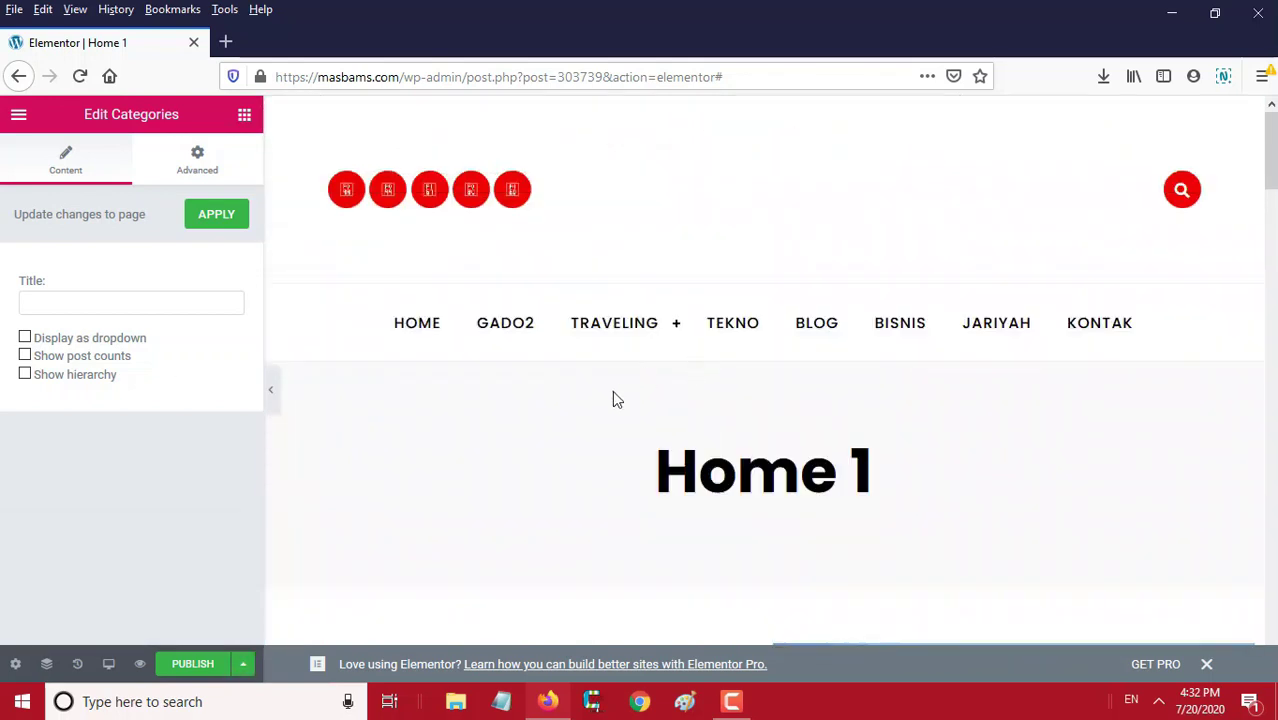
{"action": "scroll", "coordinate": [614, 397], "scroll_direction": "down", "scroll_amount": 10}
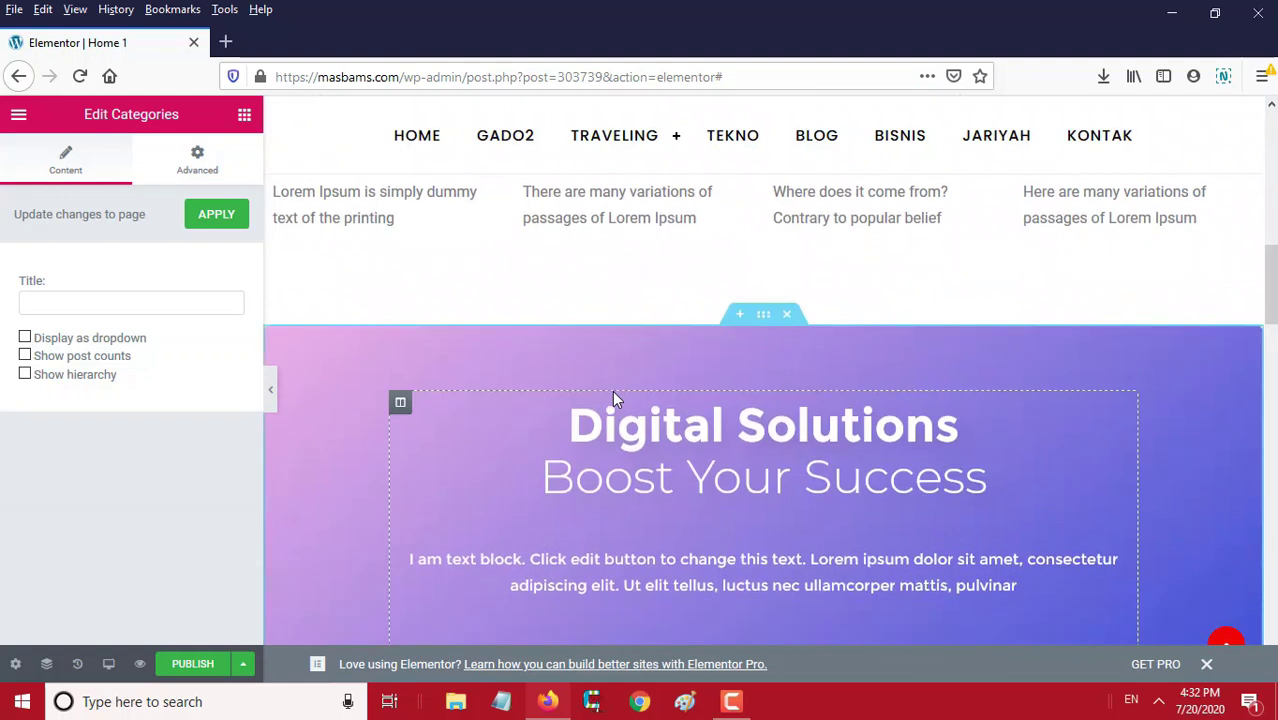
{"action": "scroll", "coordinate": [614, 400], "scroll_direction": "down", "scroll_amount": 2}
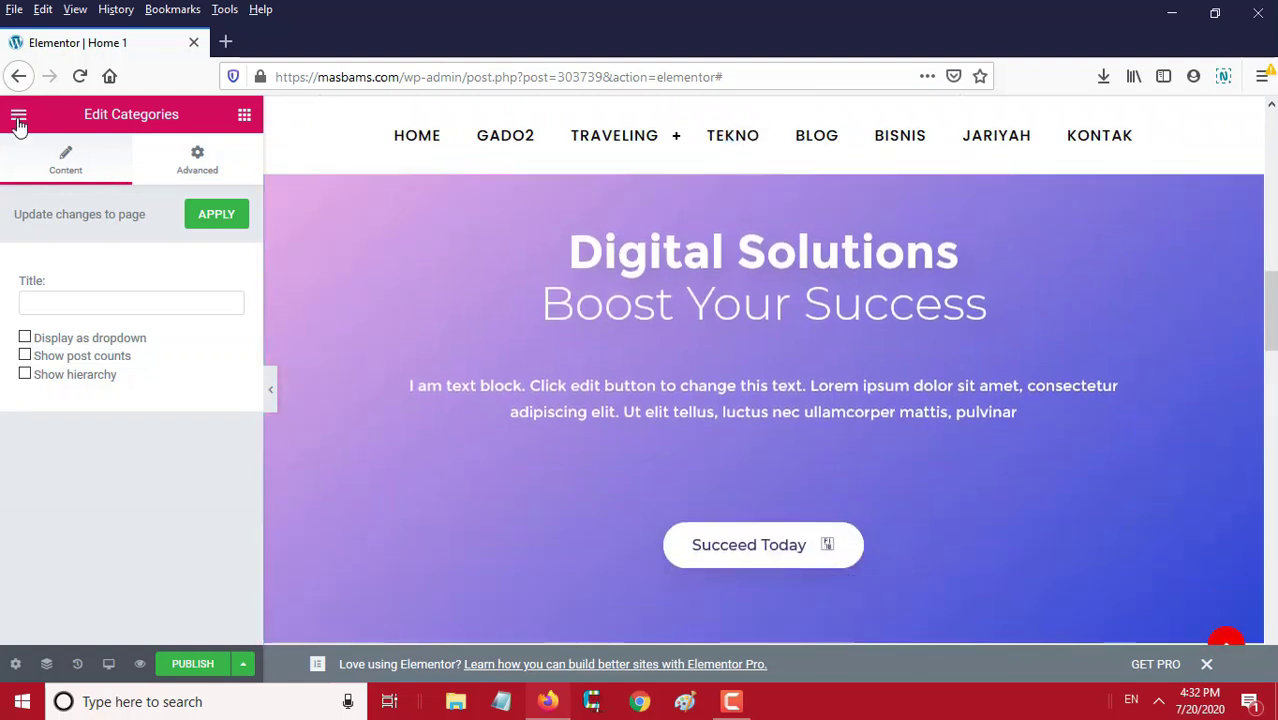
{"action": "left_click", "coordinate": [18, 118]}
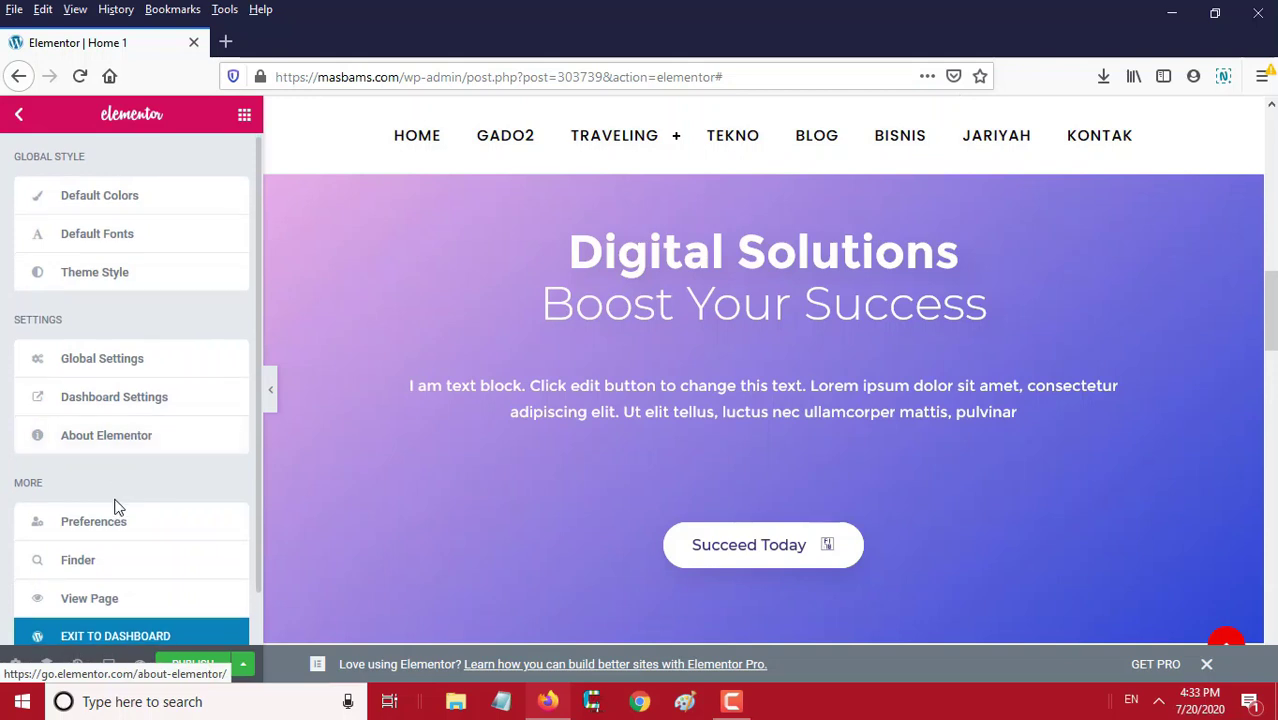
{"action": "scroll", "coordinate": [114, 565], "scroll_direction": "down", "scroll_amount": 1}
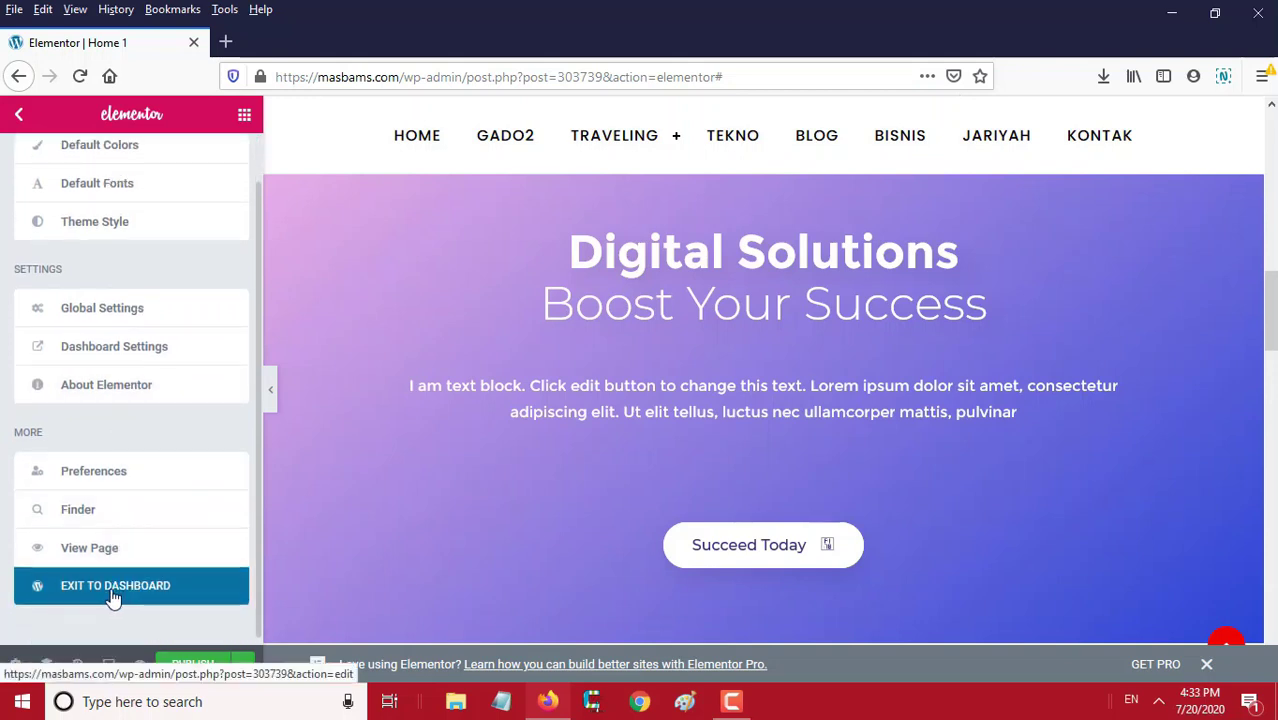
{"action": "left_click", "coordinate": [113, 592]}
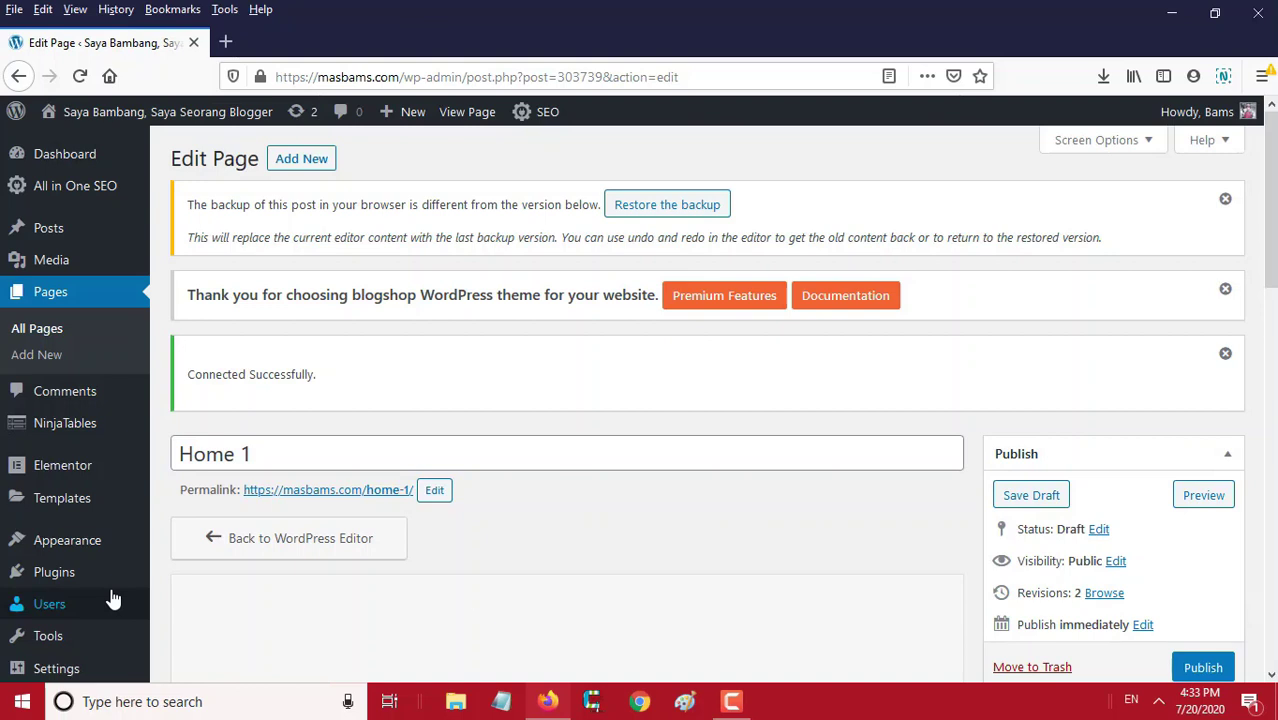
- Look over the Home 1 edit screen, including its publish settings, page attributes and Elementor editing option
{"action": "scroll", "coordinate": [471, 590], "scroll_direction": "down", "scroll_amount": 3}
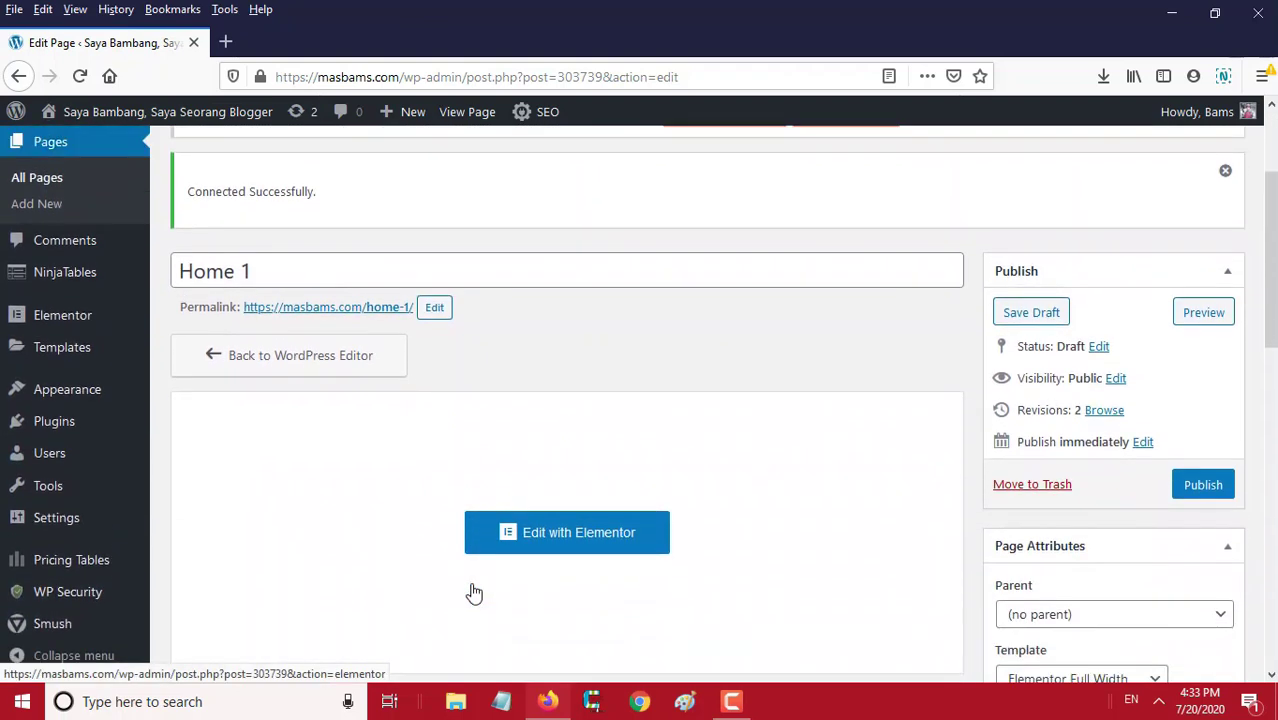
{"action": "scroll", "coordinate": [734, 548], "scroll_direction": "down", "scroll_amount": 1}
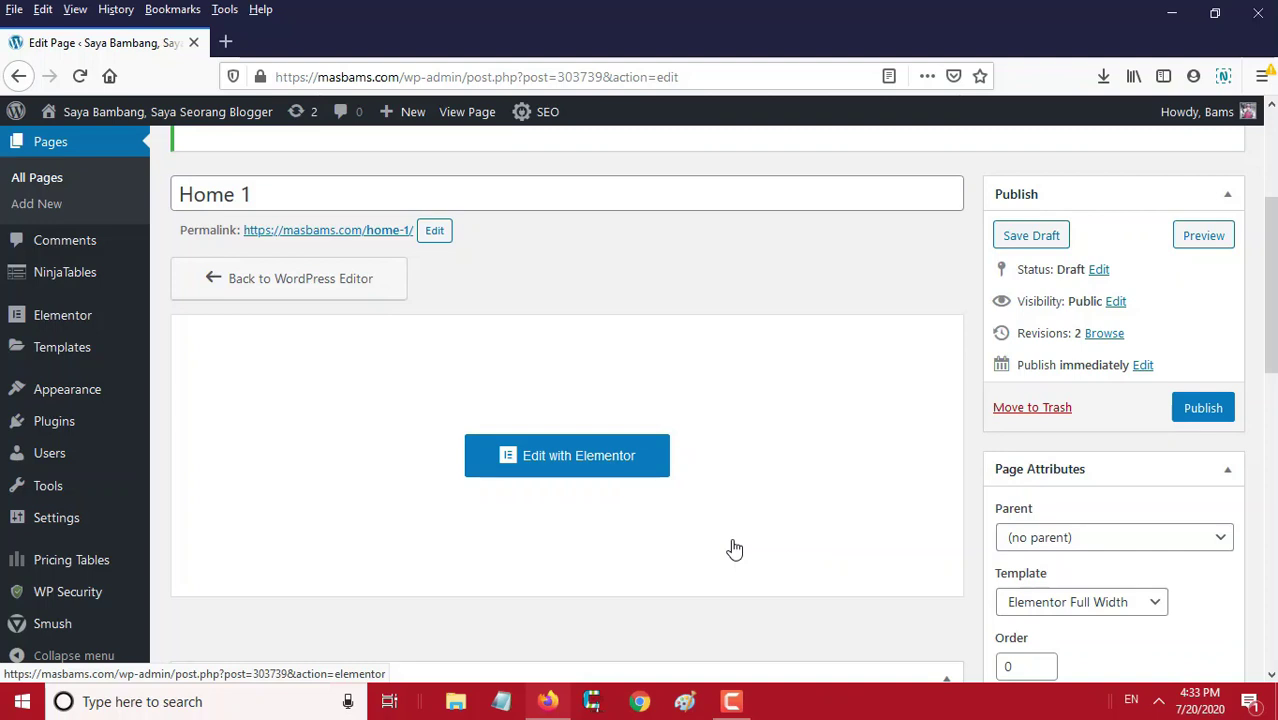
{"action": "scroll", "coordinate": [734, 548], "scroll_direction": "down", "scroll_amount": 2}
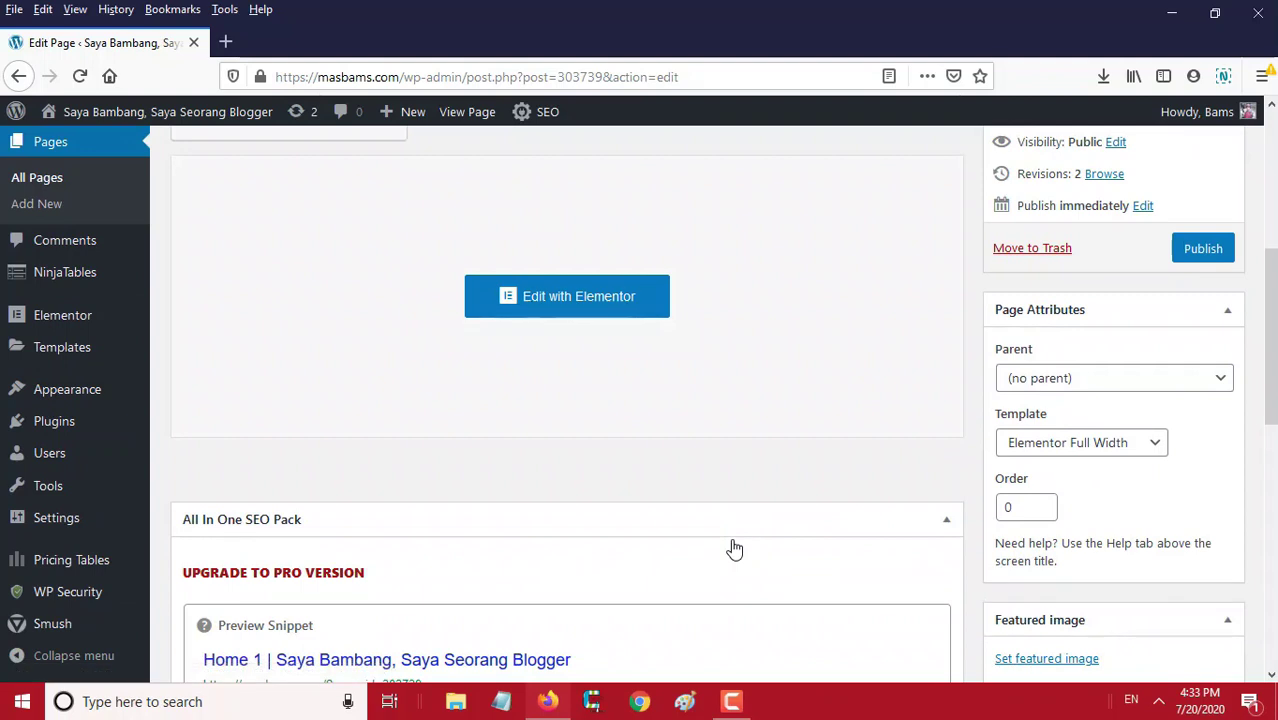
{"action": "scroll", "coordinate": [731, 547], "scroll_direction": "up", "scroll_amount": 1}
{"action": "scroll", "coordinate": [731, 547], "scroll_direction": "up", "scroll_amount": 1}
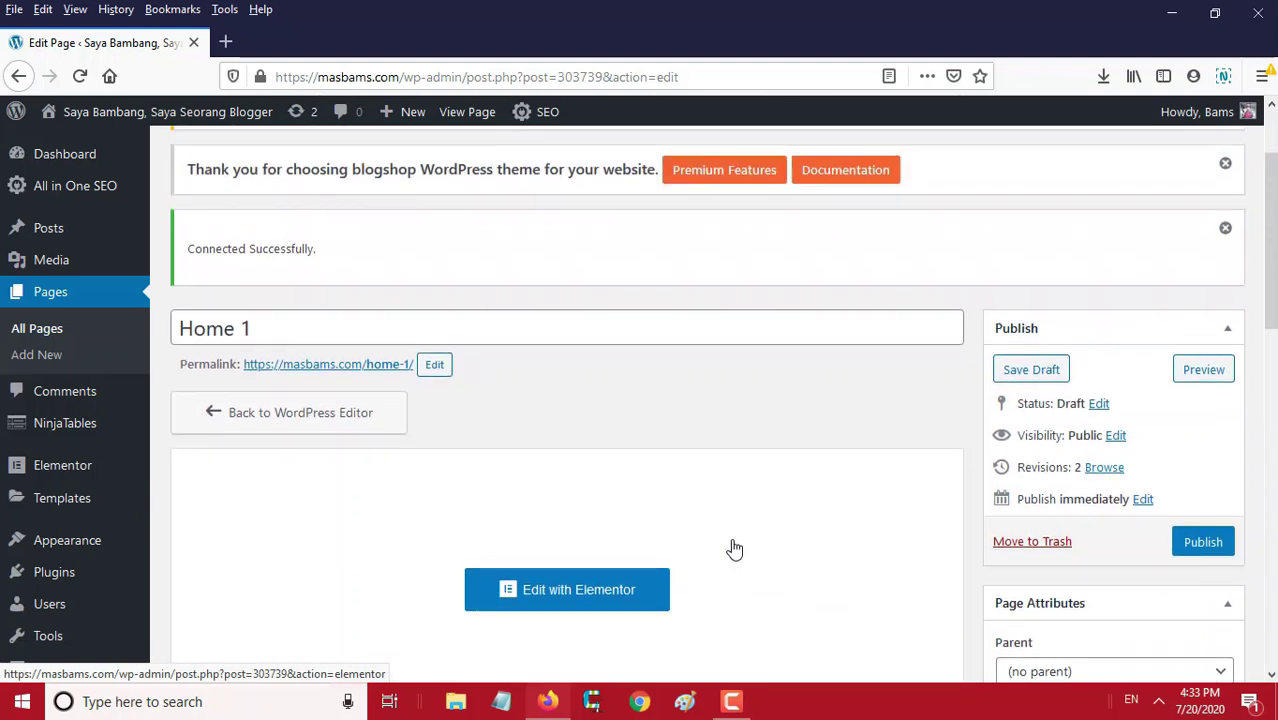
{"action": "scroll", "coordinate": [734, 549], "scroll_direction": "down", "scroll_amount": 3}
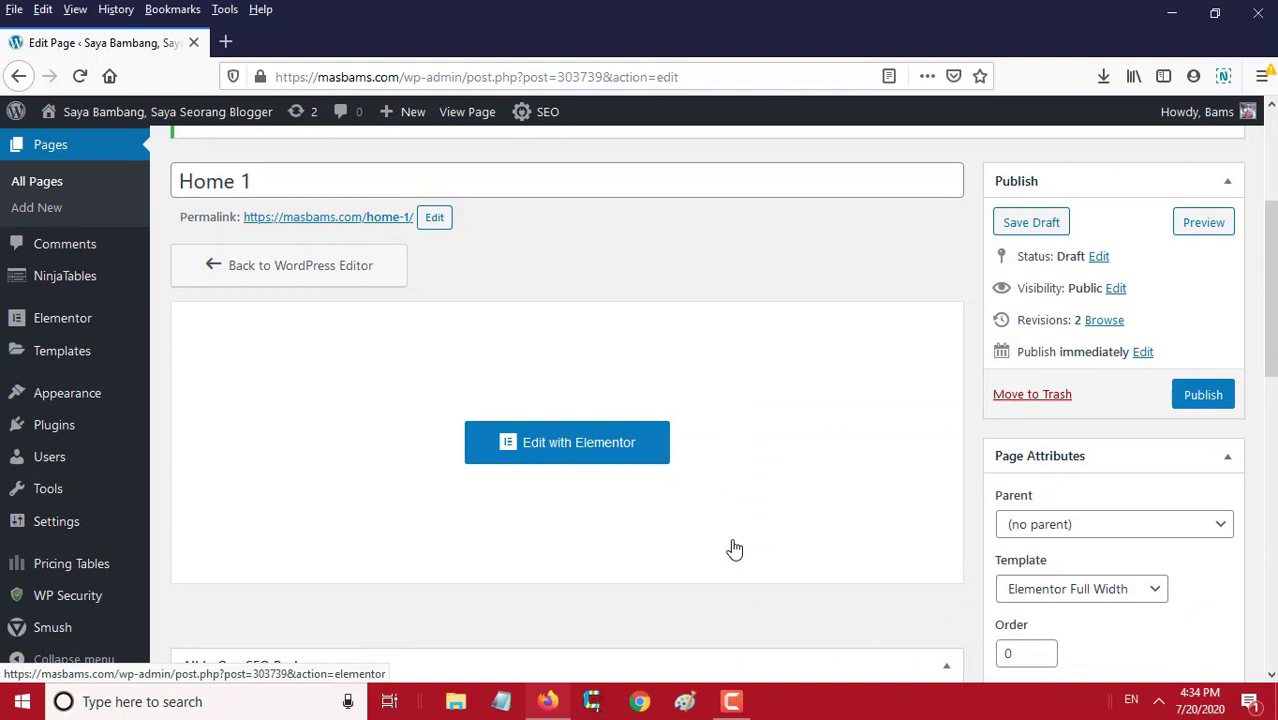